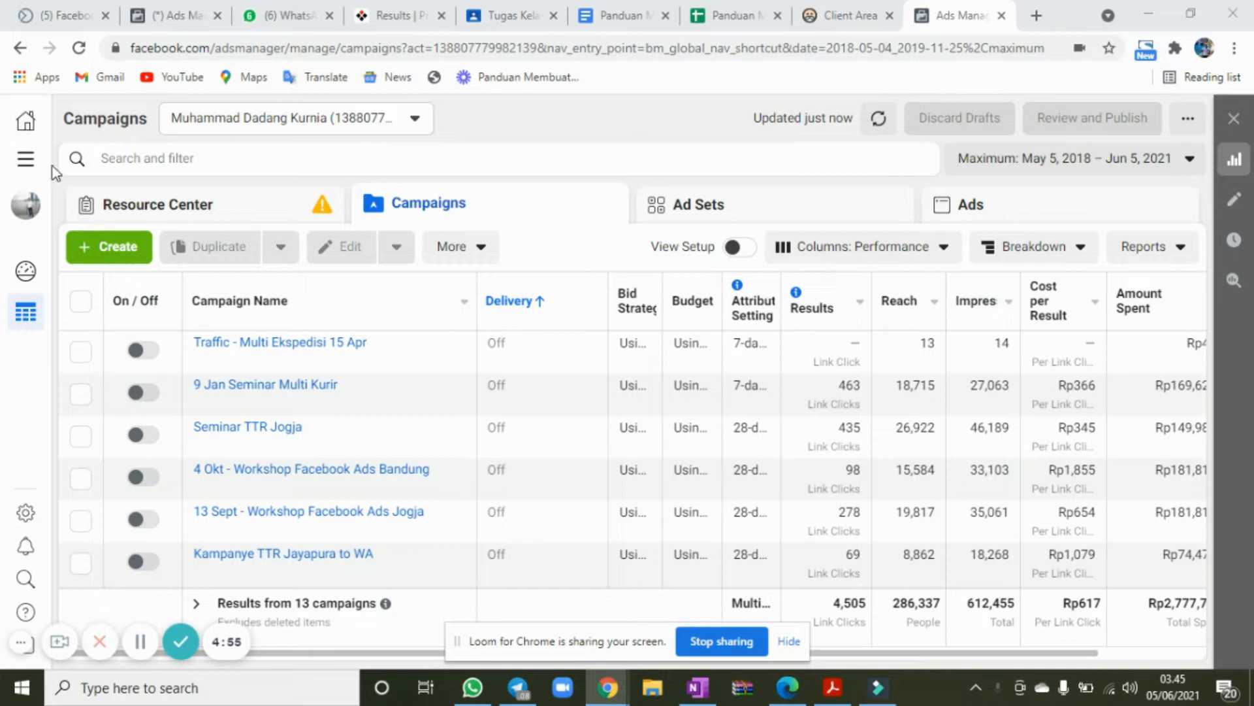
- Go to facebook.com/adsmanager in the current browser tab
{"action": "mouse_move", "coordinate": [319, 207]}
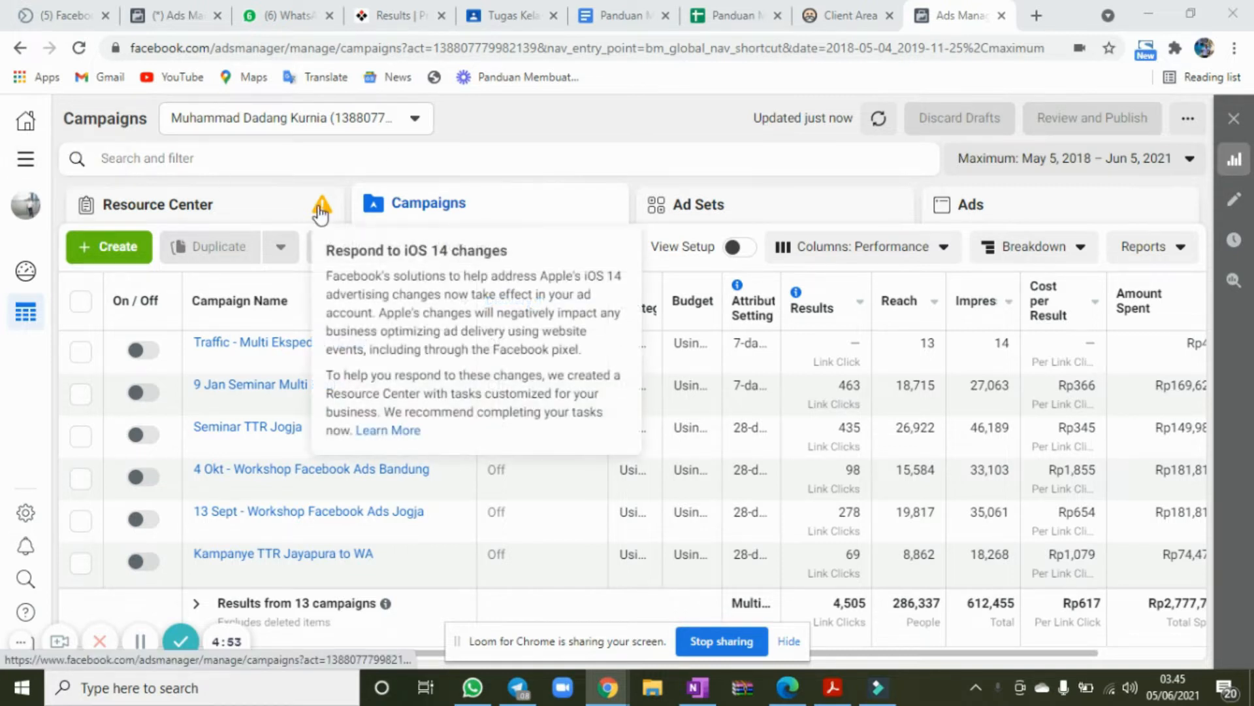
{"action": "left_click", "coordinate": [312, 57]}
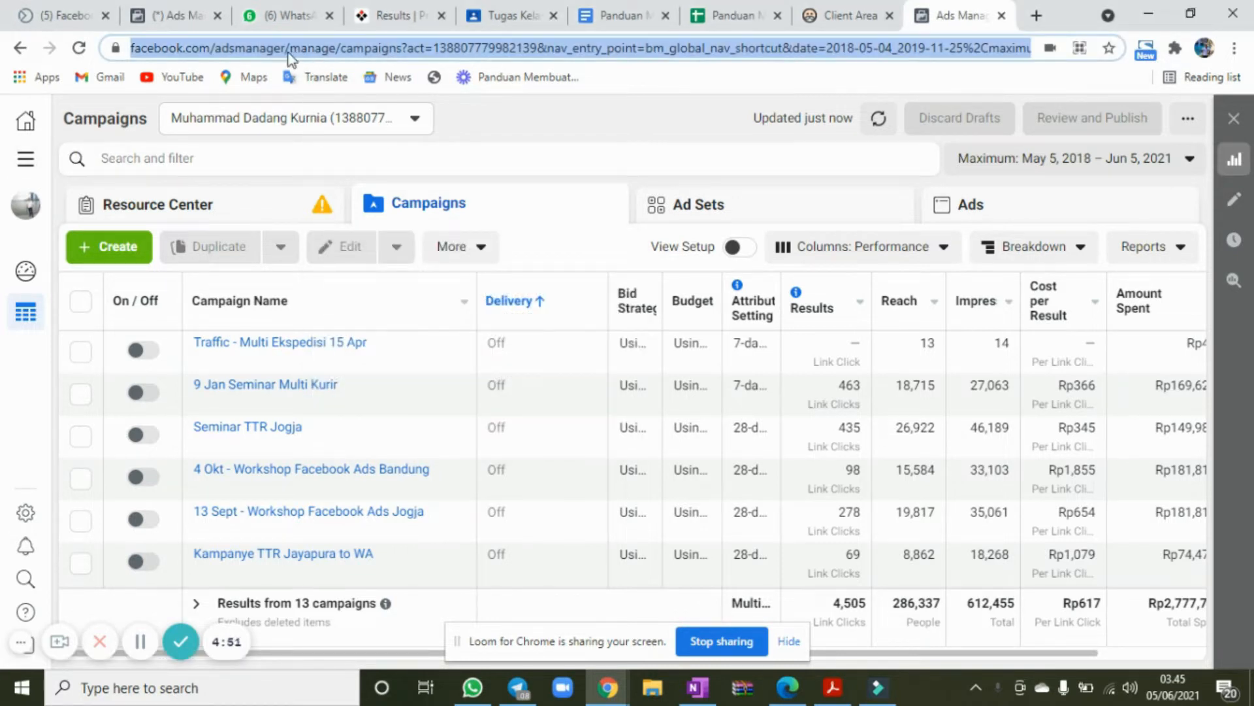
{"action": "type", "text": "facebook.com"}
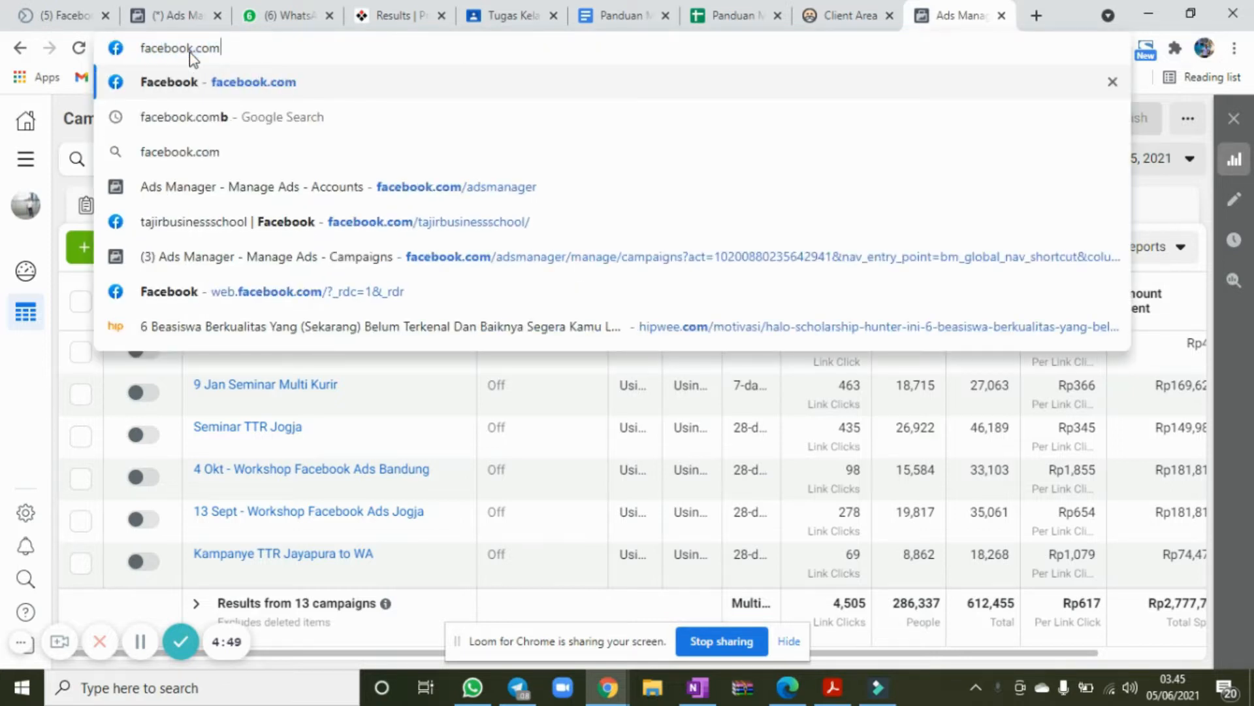
{"action": "type", "text": "/adsmanager"}
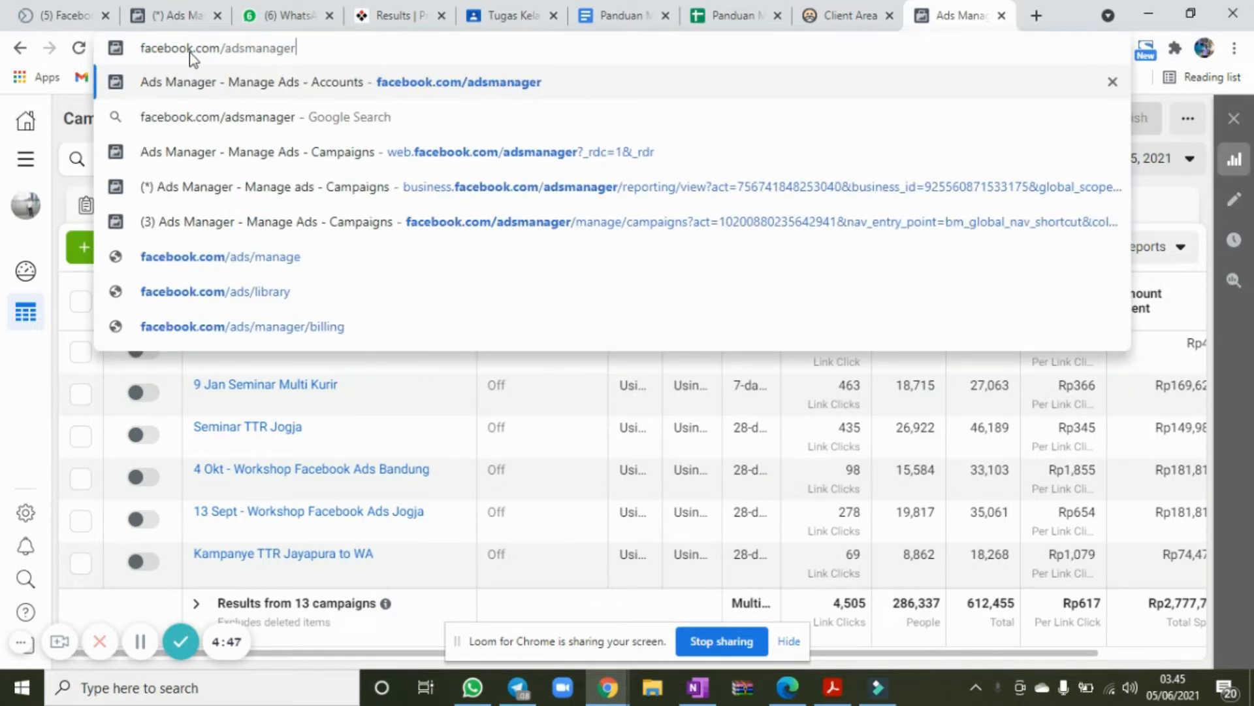
{"action": "key", "text": "Return"}
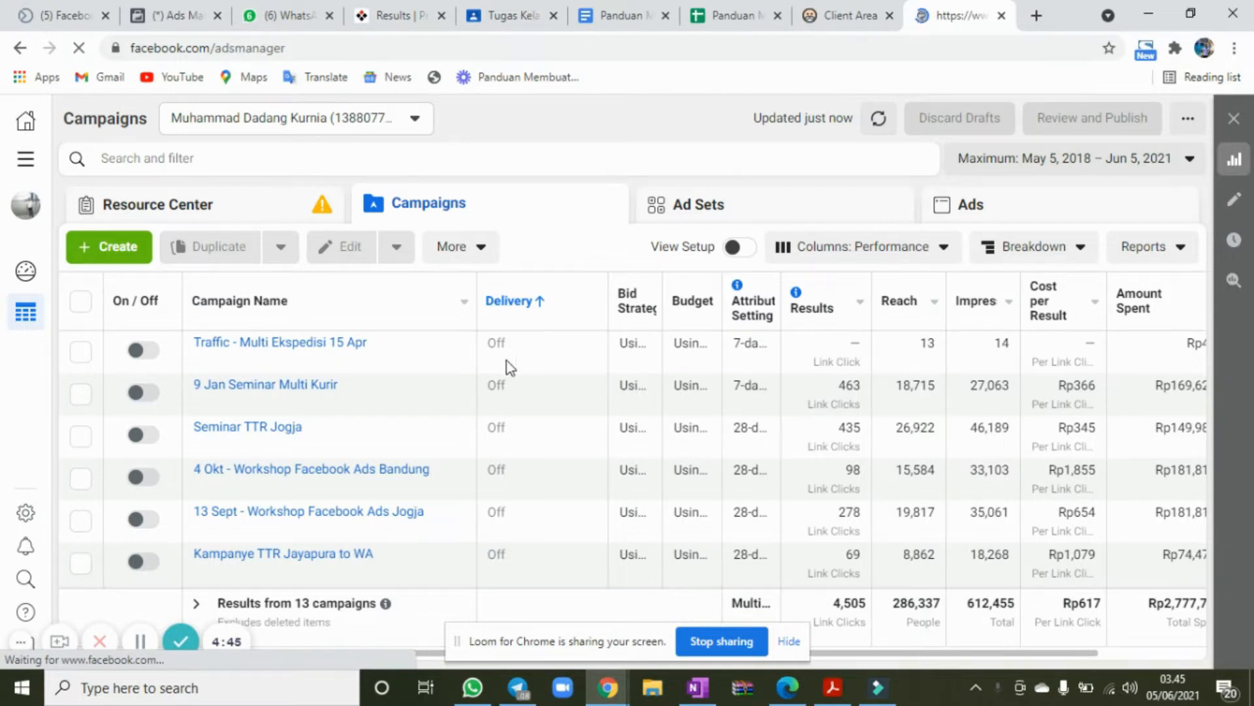
- Switch to OneNote and replace the Google Ads notes with the heading "Facebook Ads:"
{"action": "left_click", "coordinate": [710, 695]}
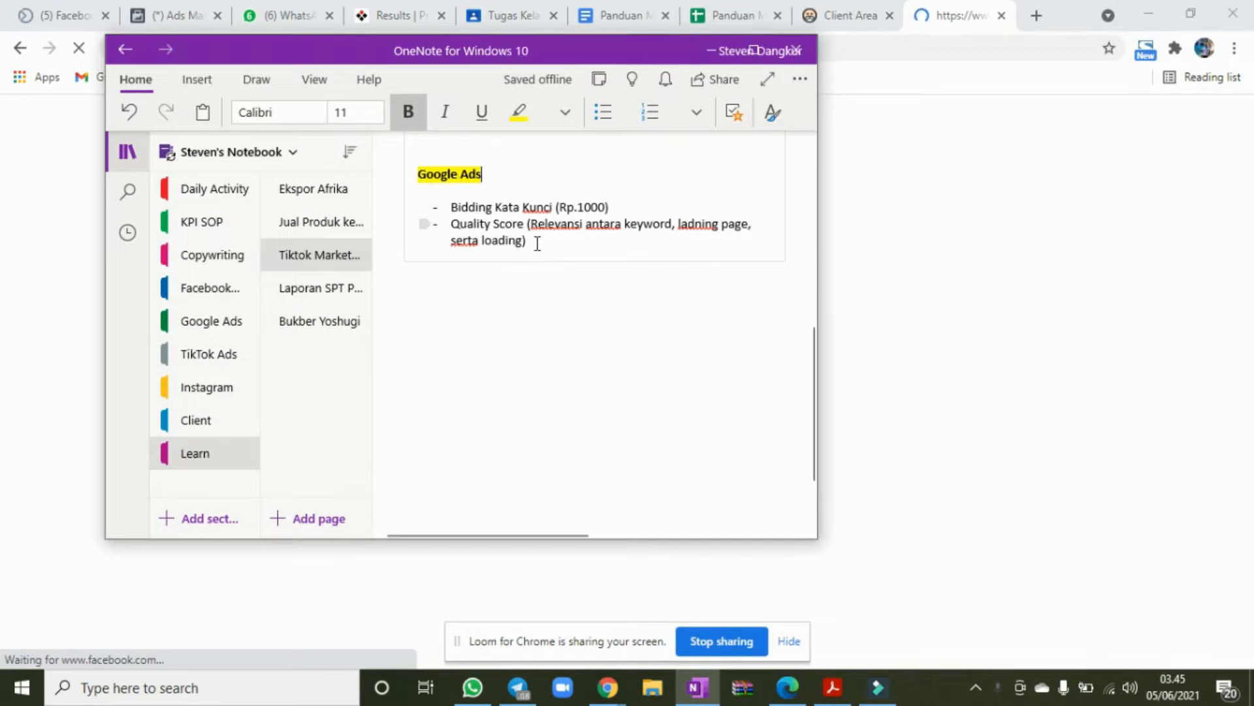
{"action": "key", "text": "Return"}
{"action": "key", "text": "Return"}
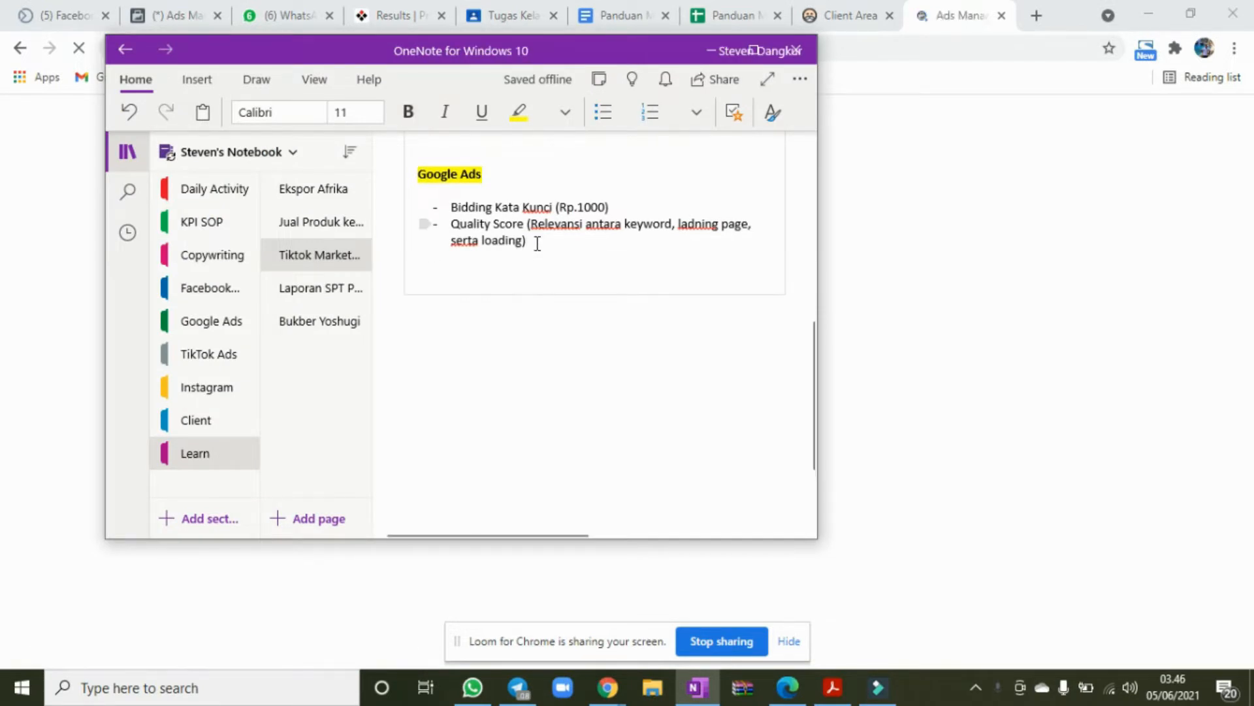
{"action": "left_click_drag", "start_coordinate": [421, 177], "coordinate": [541, 254]}
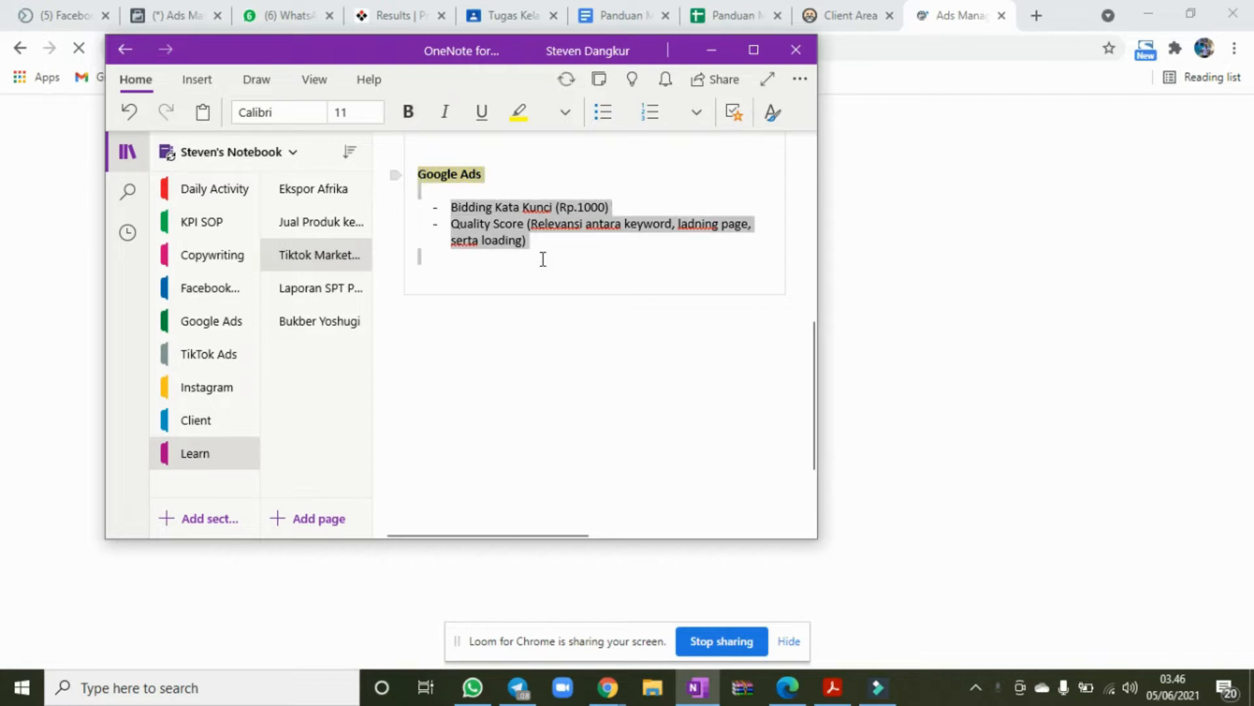
{"action": "type", "text": "Facebook Ads:"}
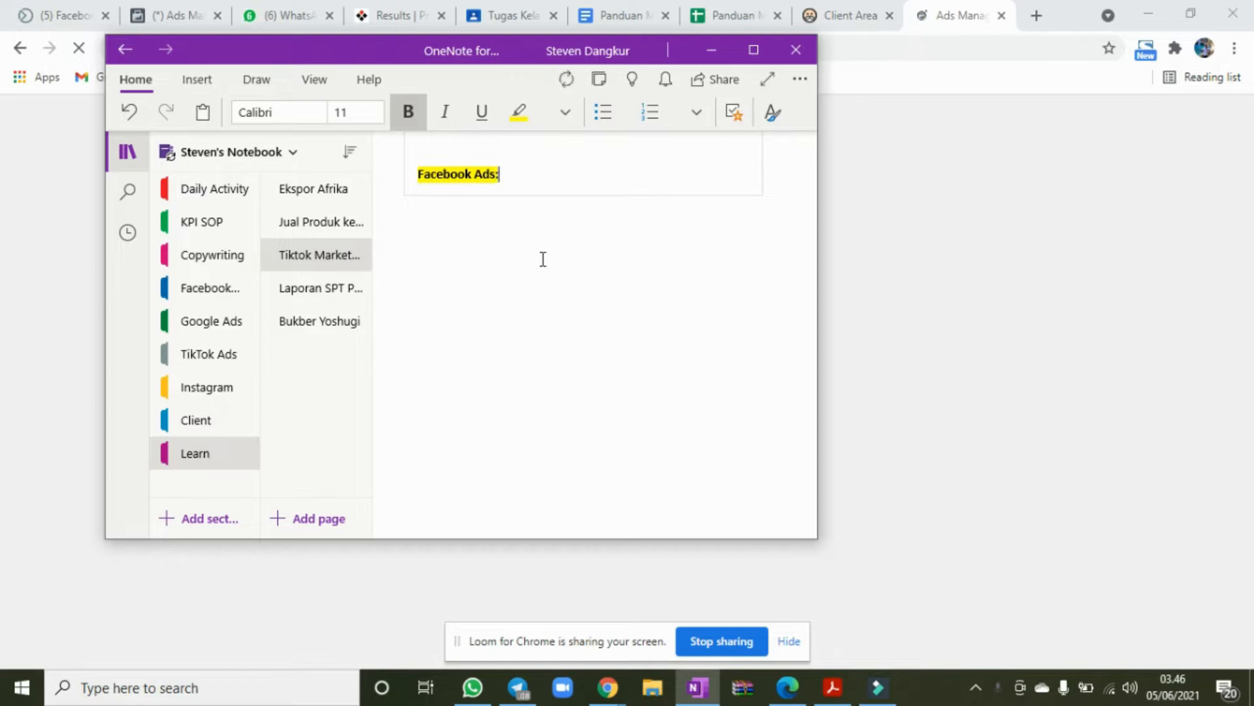
{"action": "key", "text": "Return"}
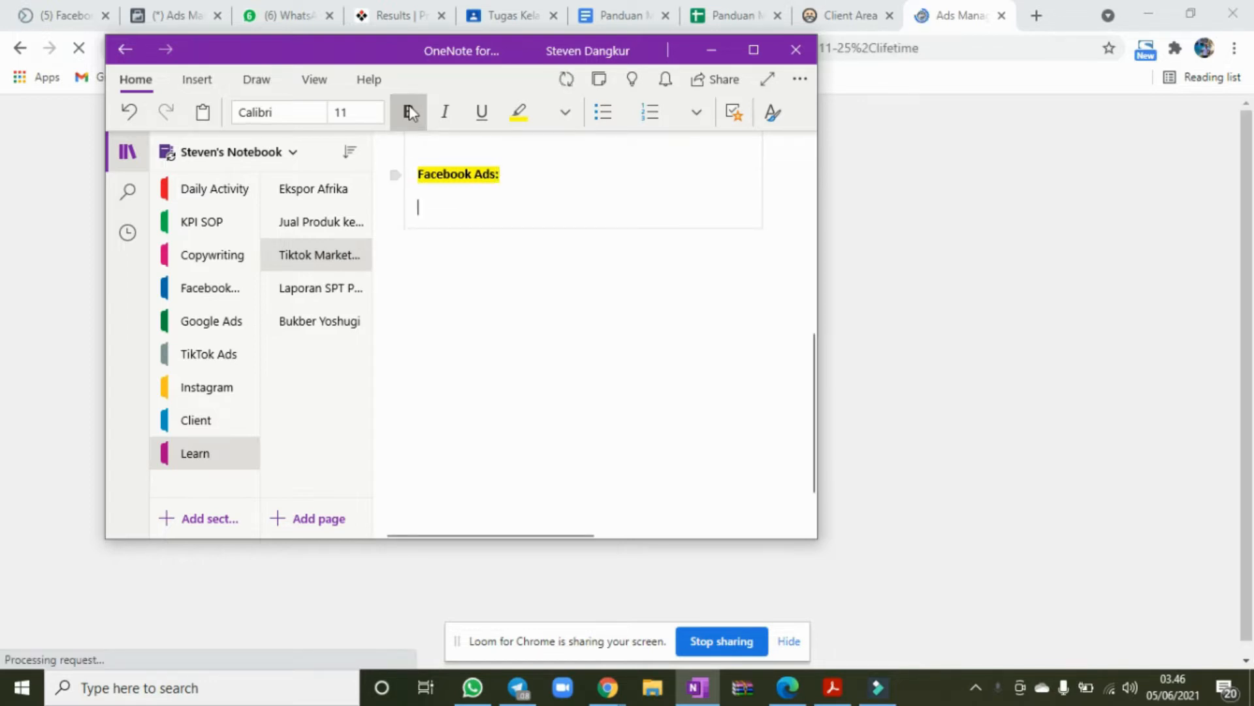
- Start a non-bold dashed list under the Facebook Ads heading with the items "Produk" and "Market"
{"action": "left_click", "coordinate": [409, 113]}
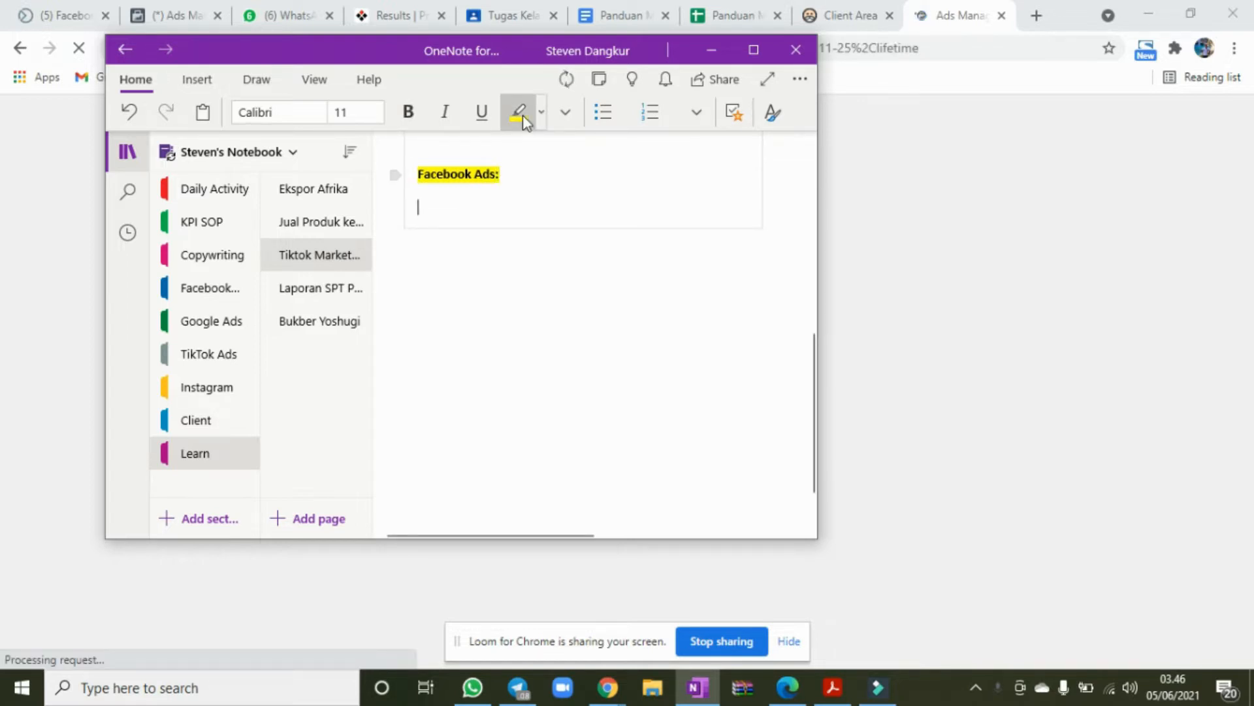
{"action": "type", "text": "- Pro"}
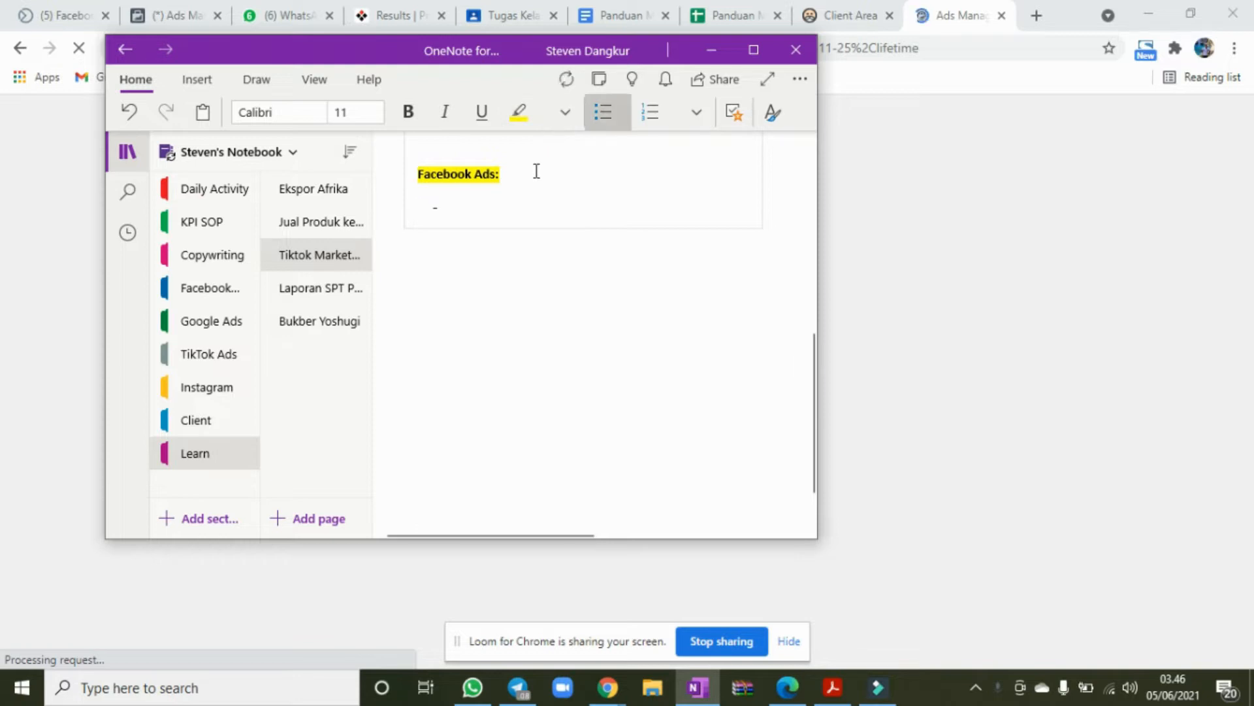
{"action": "key", "text": "BackSpace"}
{"action": "key", "text": "BackSpace"}
{"action": "key", "text": "BackSpace"}
{"action": "type", "text": "Produk"}
{"action": "key", "text": "Return"}
{"action": "type", "text": "Market"}
{"action": "key", "text": "Return"}
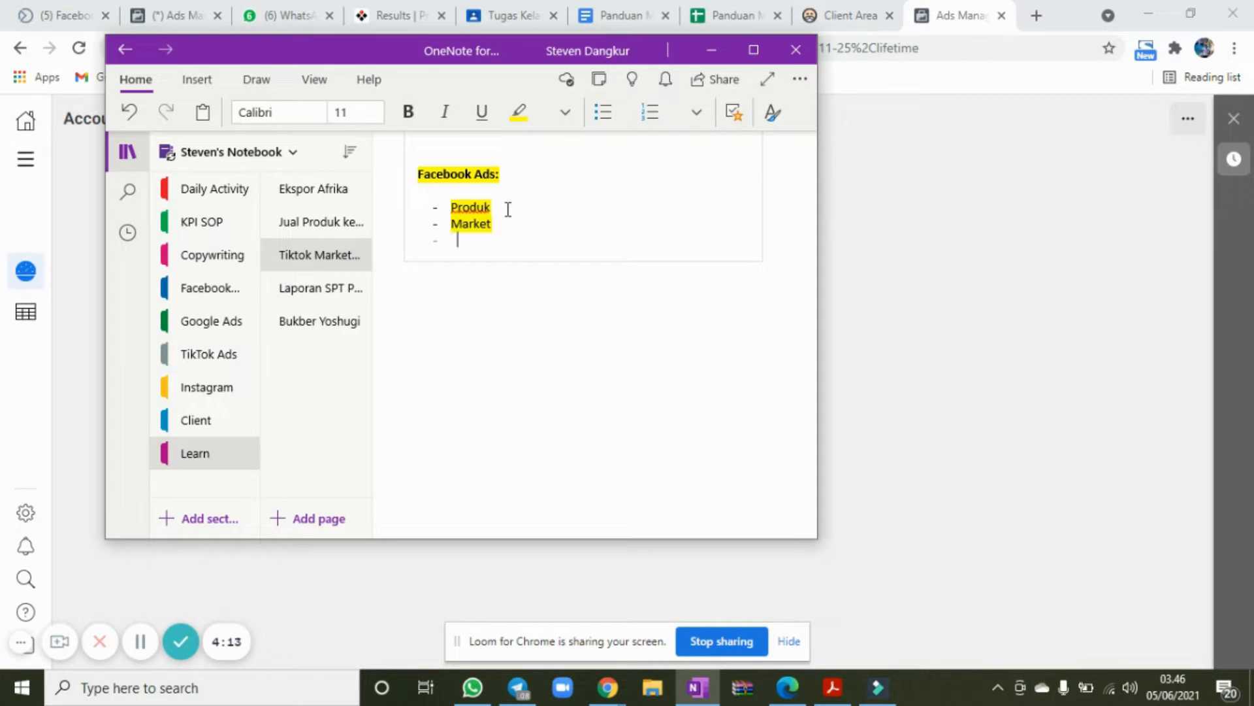
- Add the items "Targeting" and "Funnel" to the end of the dashed list
{"action": "type", "text": "Target"}
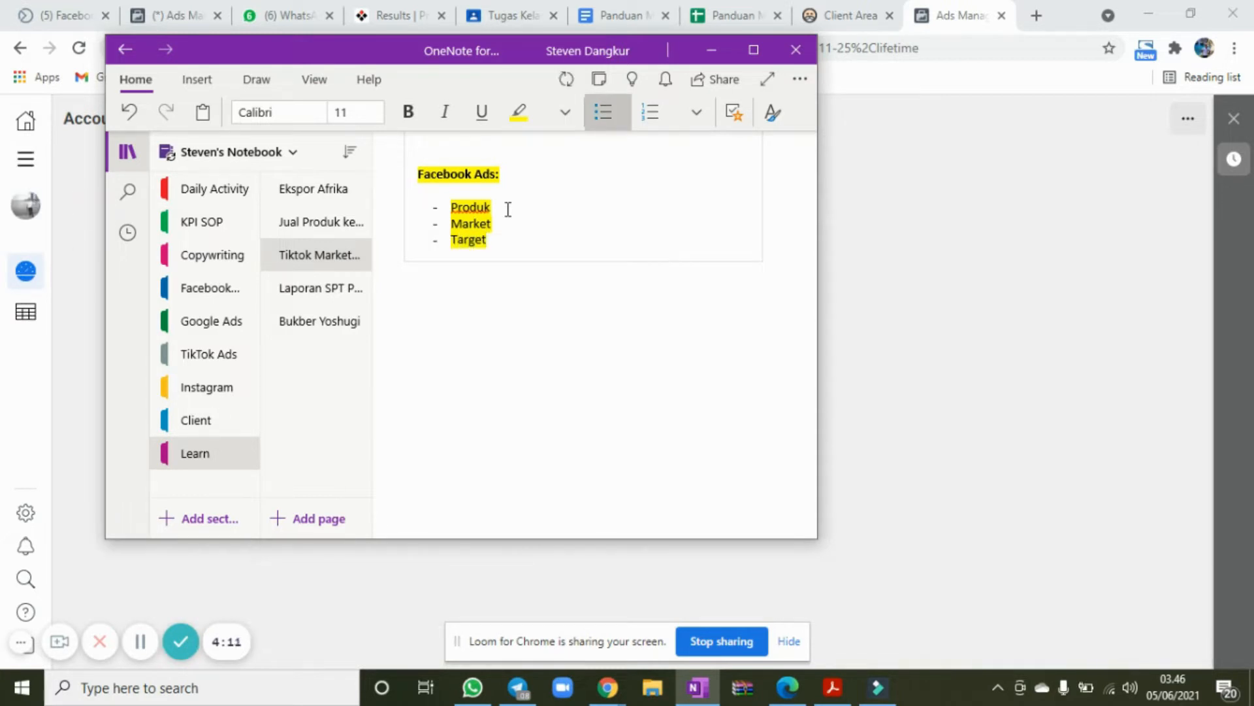
{"action": "type", "text": "\\"}
{"action": "key", "text": "BackSpace"}
{"action": "key", "text": "BackSpace"}
{"action": "key", "text": "BackSpace"}
{"action": "type", "text": "eti"}
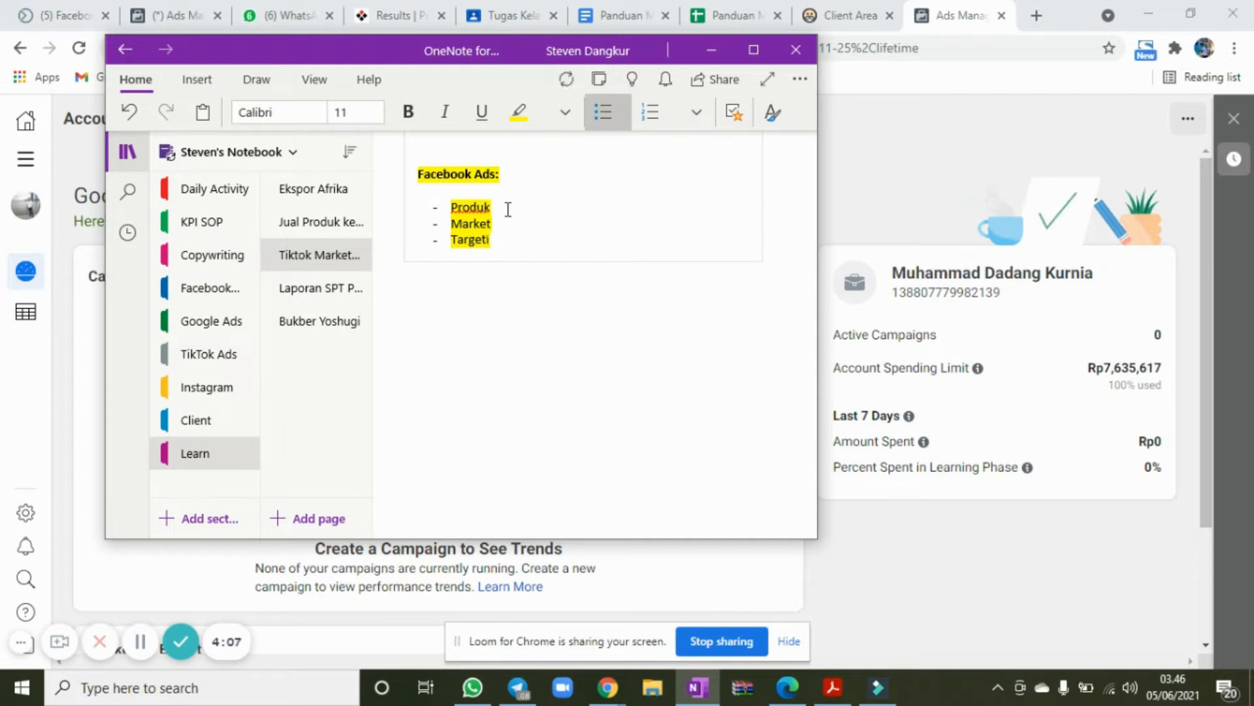
{"action": "type", "text": "ng"}
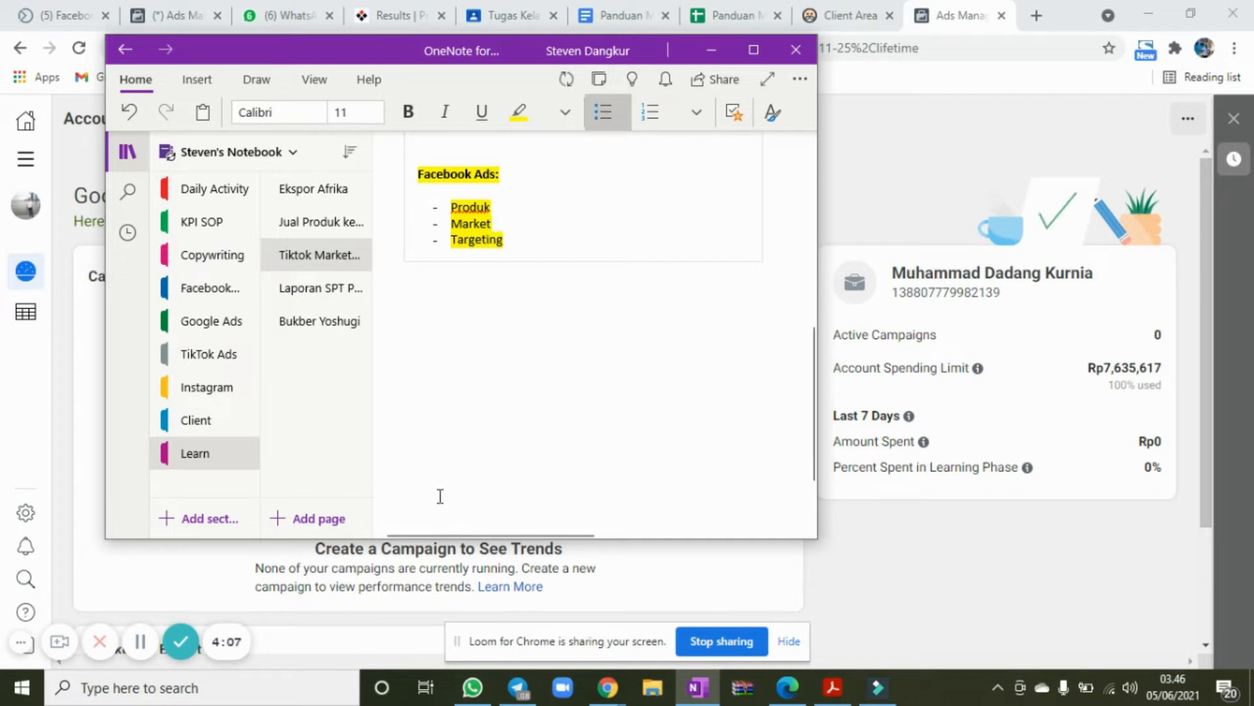
{"action": "key", "text": "Return"}
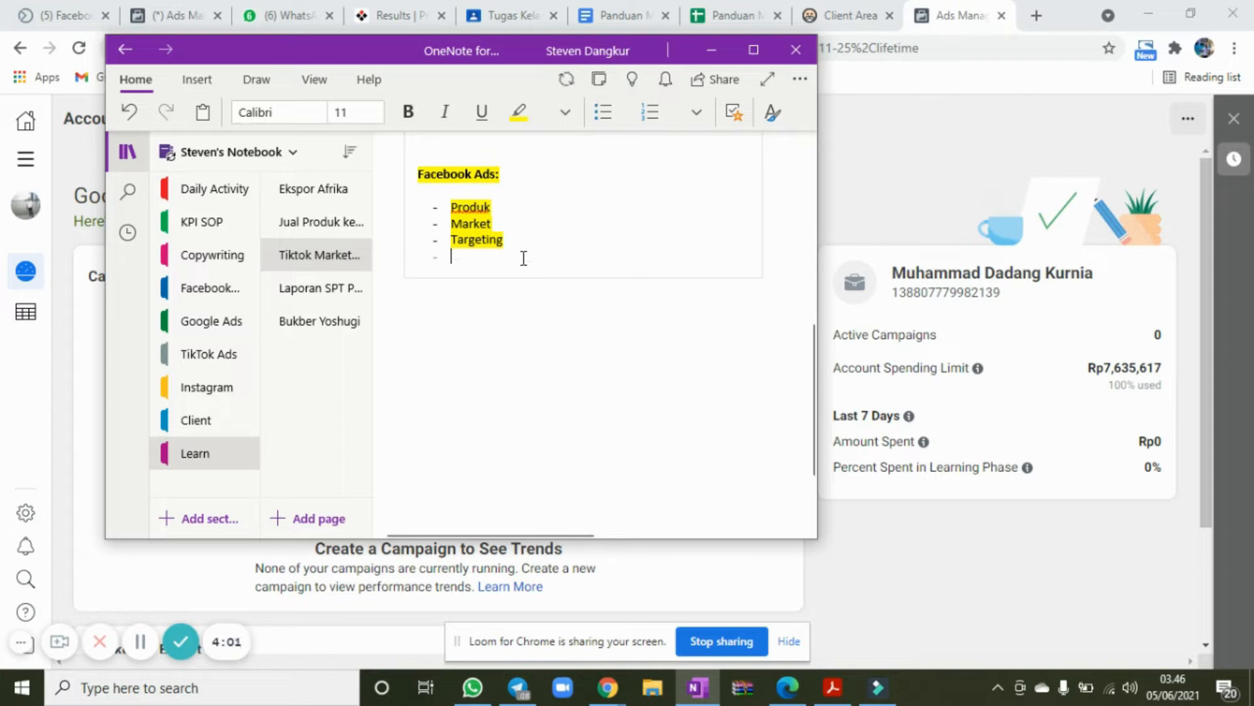
{"action": "type", "text": "Funnel"}
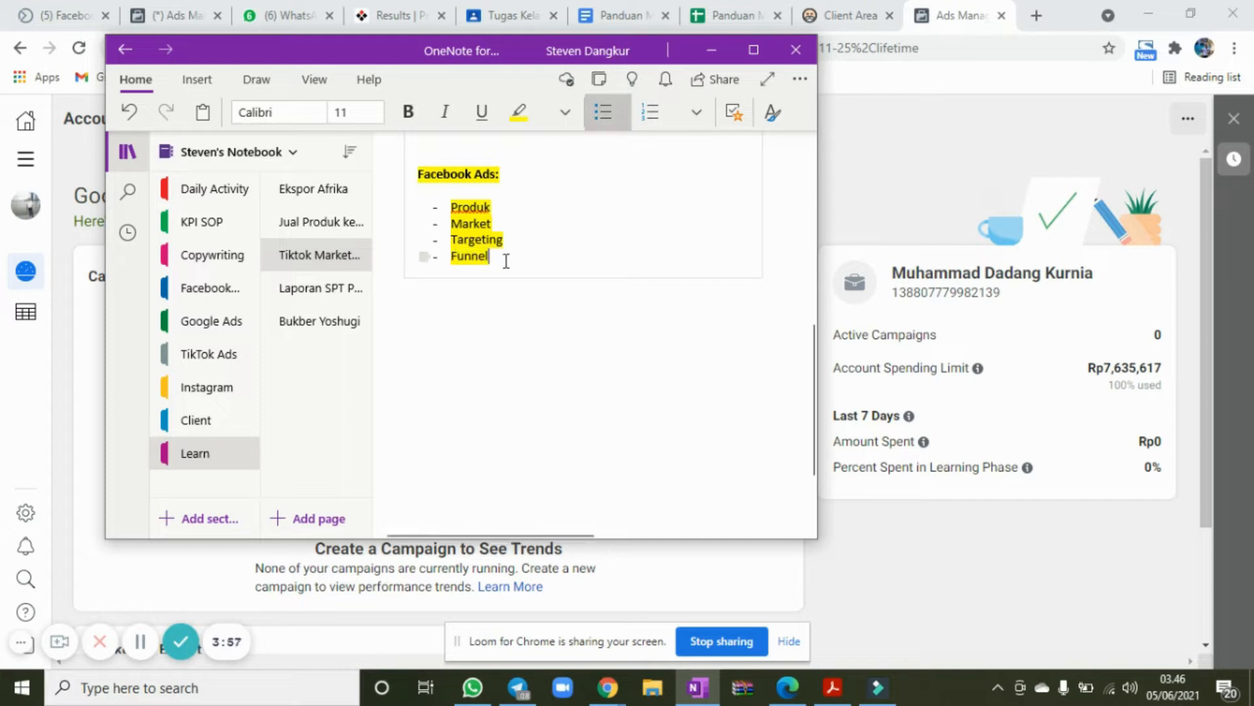
{"action": "left_click_drag", "start_coordinate": [473, 260], "coordinate": [451, 259]}
{"action": "left_click", "coordinate": [518, 255]}
{"action": "left_click_drag", "start_coordinate": [457, 255], "coordinate": [502, 262]}
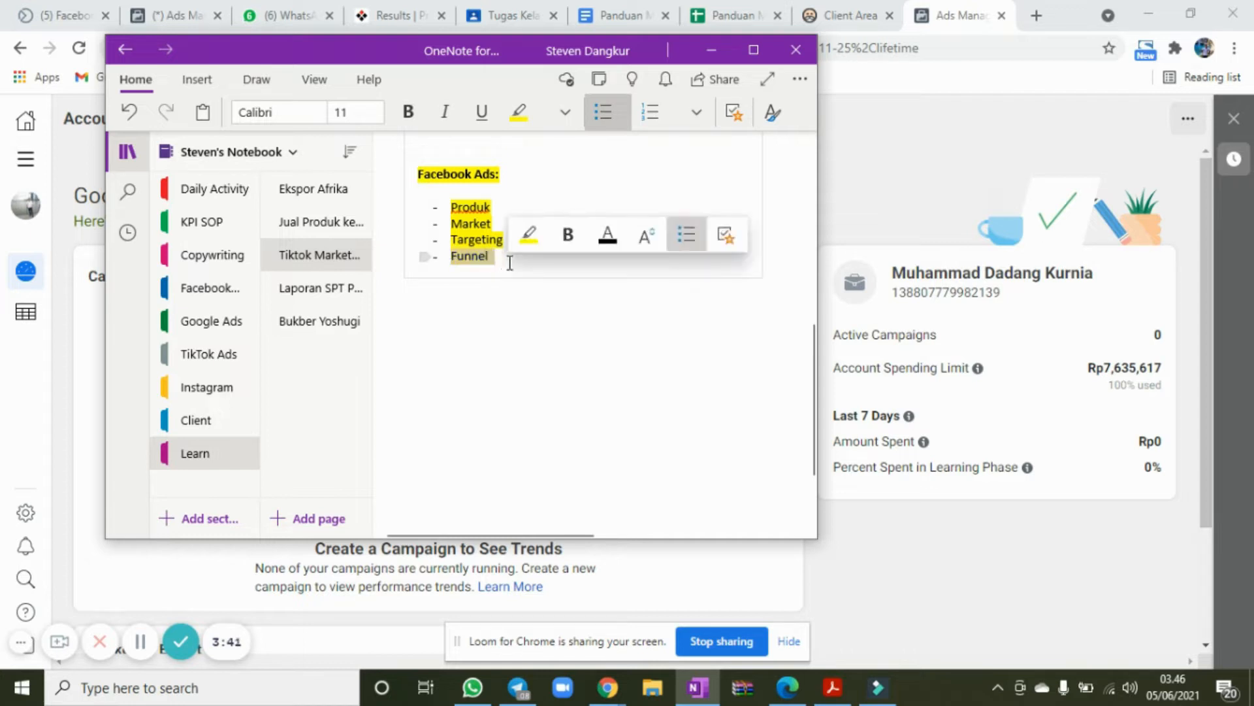
{"action": "left_click", "coordinate": [511, 263]}
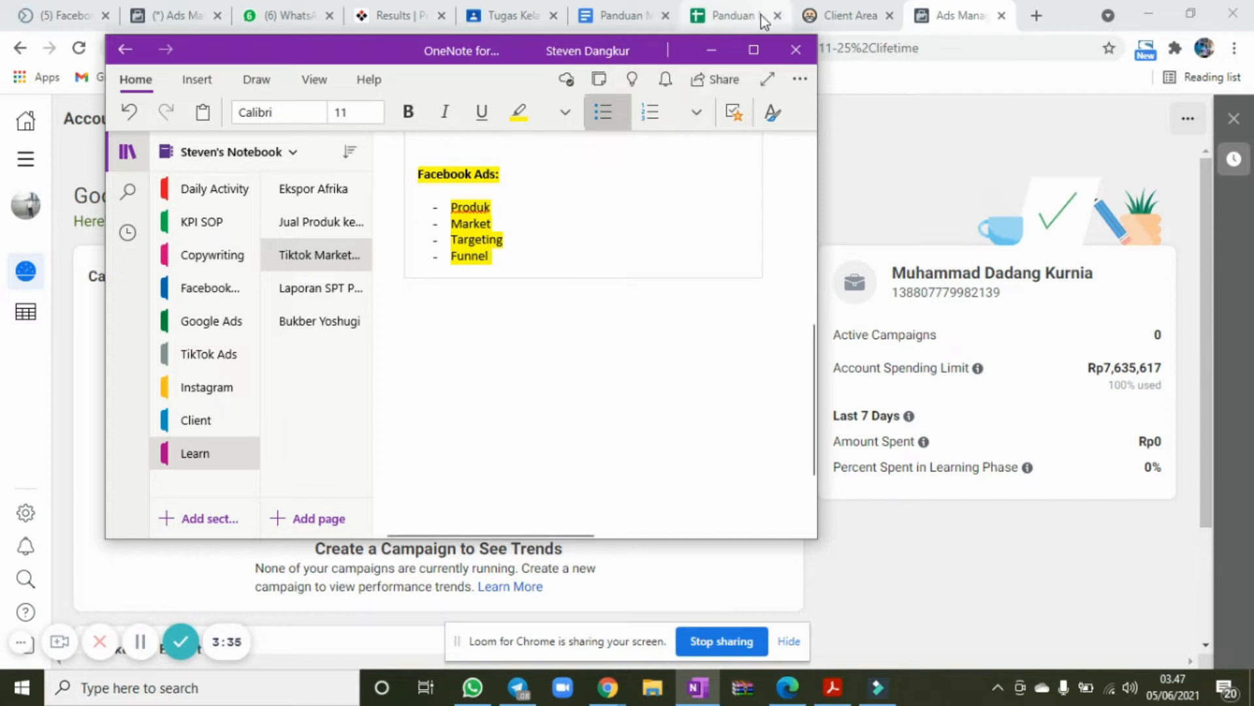
- Minimize OneNote to return to Ads Manager in the browser and open the Audiences tool
{"action": "left_click", "coordinate": [712, 52]}
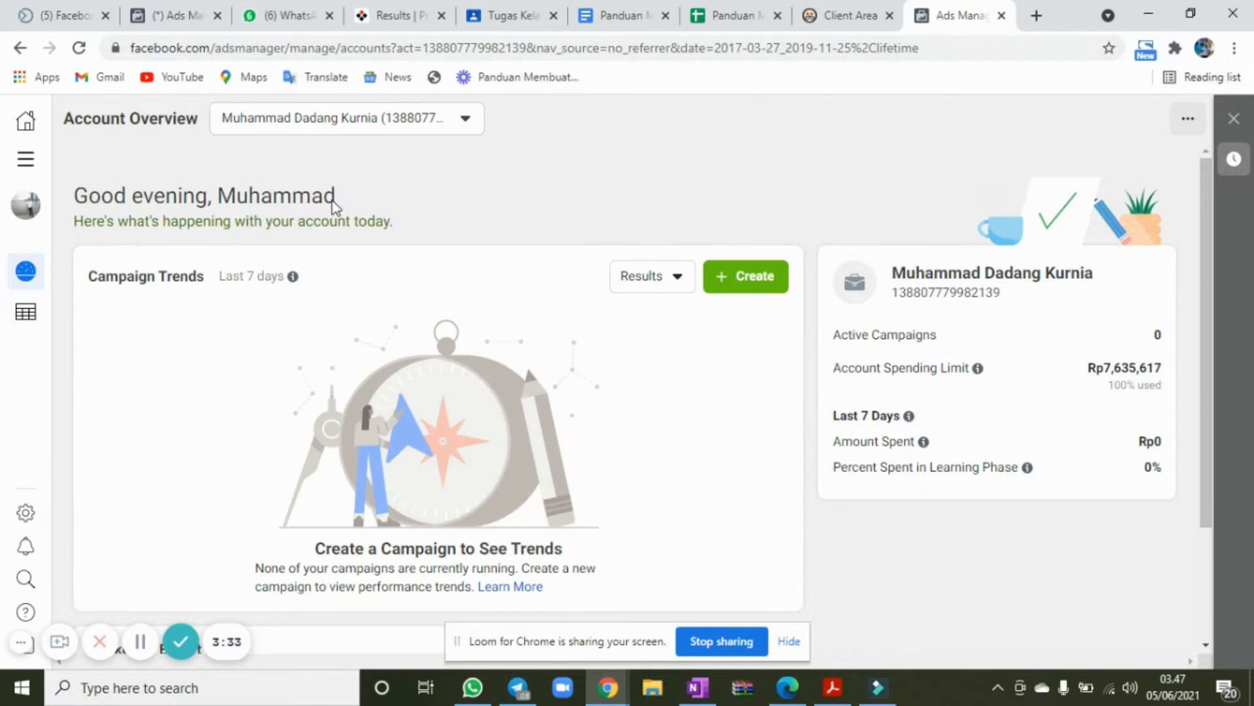
{"action": "left_click", "coordinate": [26, 158]}
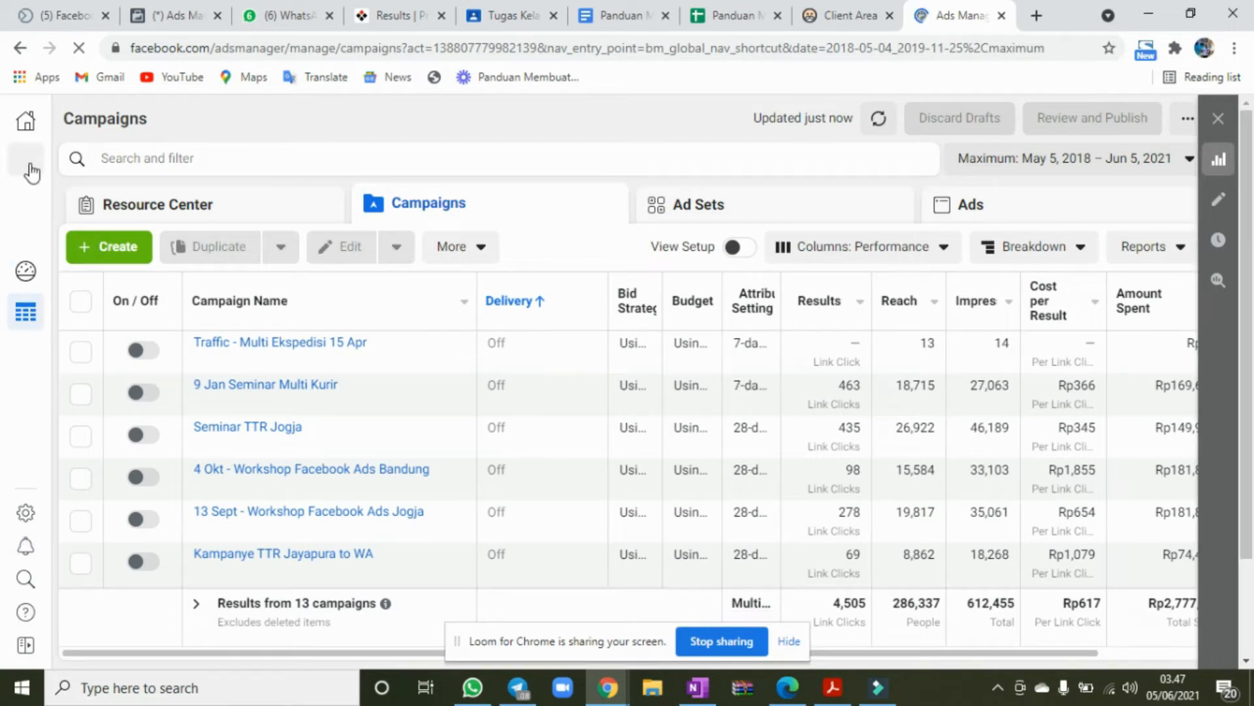
{"action": "left_click", "coordinate": [26, 171]}
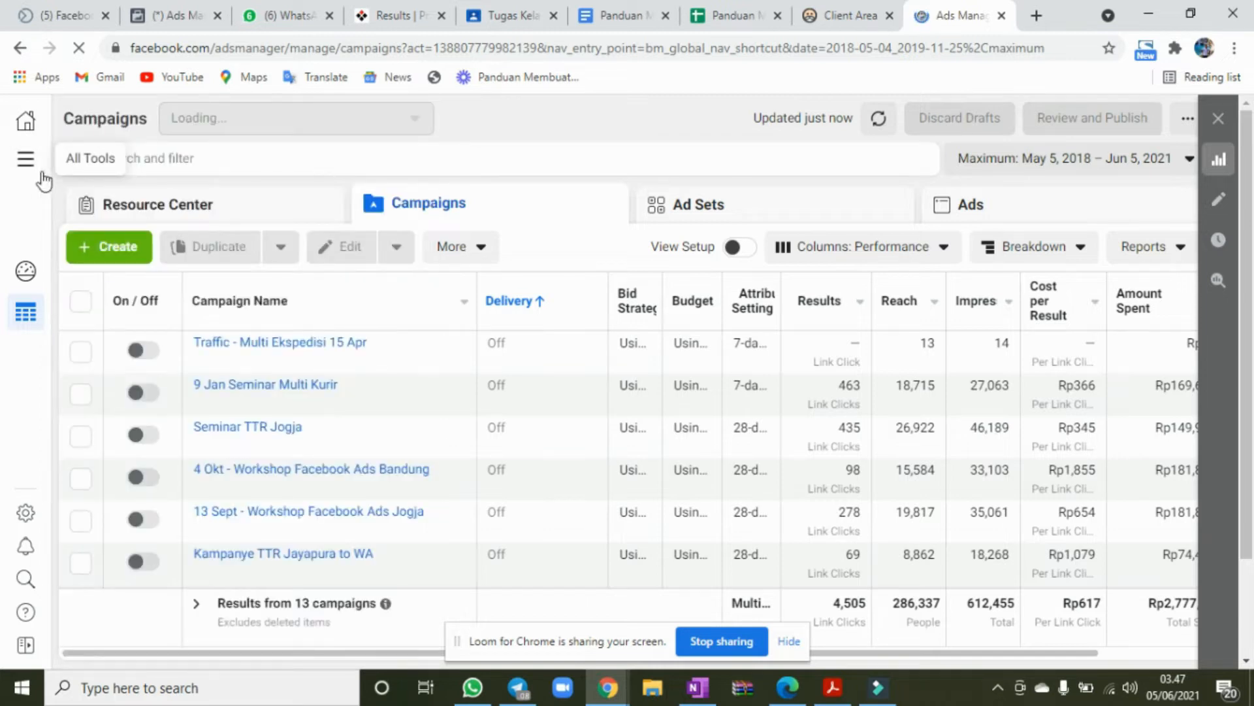
{"action": "left_click", "coordinate": [27, 171]}
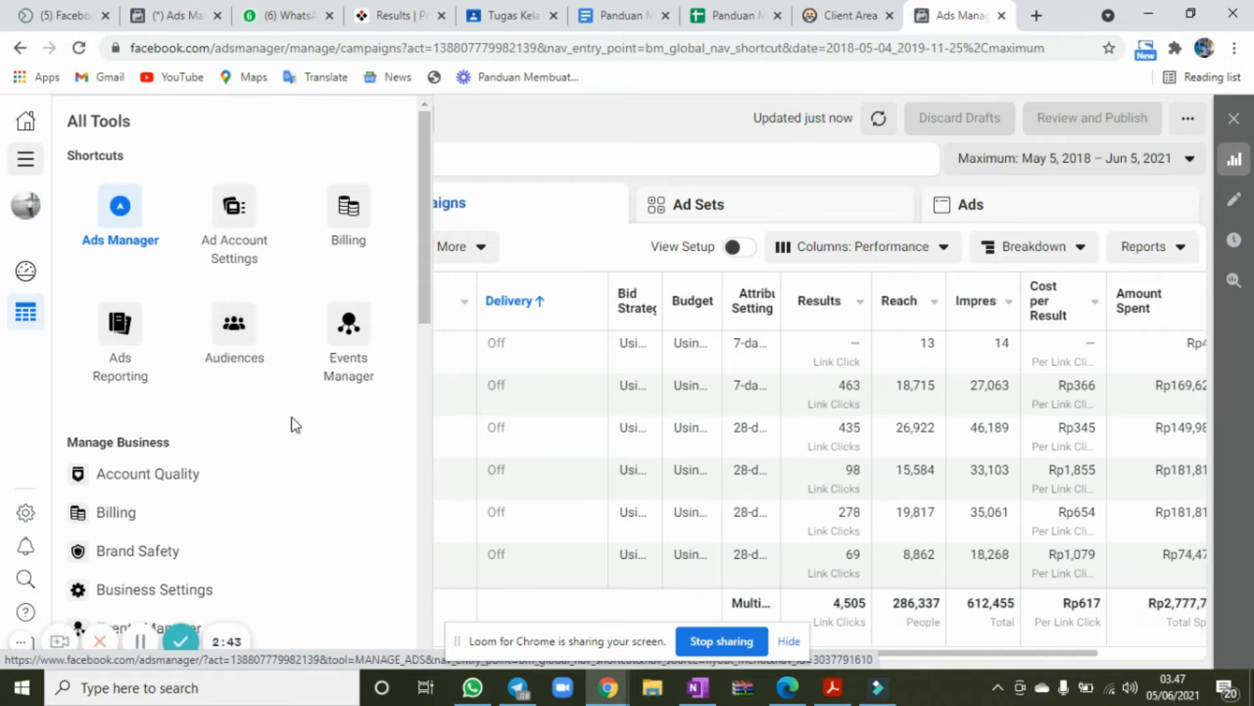
{"action": "scroll", "coordinate": [292, 426], "scroll_direction": "down", "scroll_amount": 6}
{"action": "scroll", "coordinate": [295, 426], "scroll_direction": "down", "scroll_amount": 6}
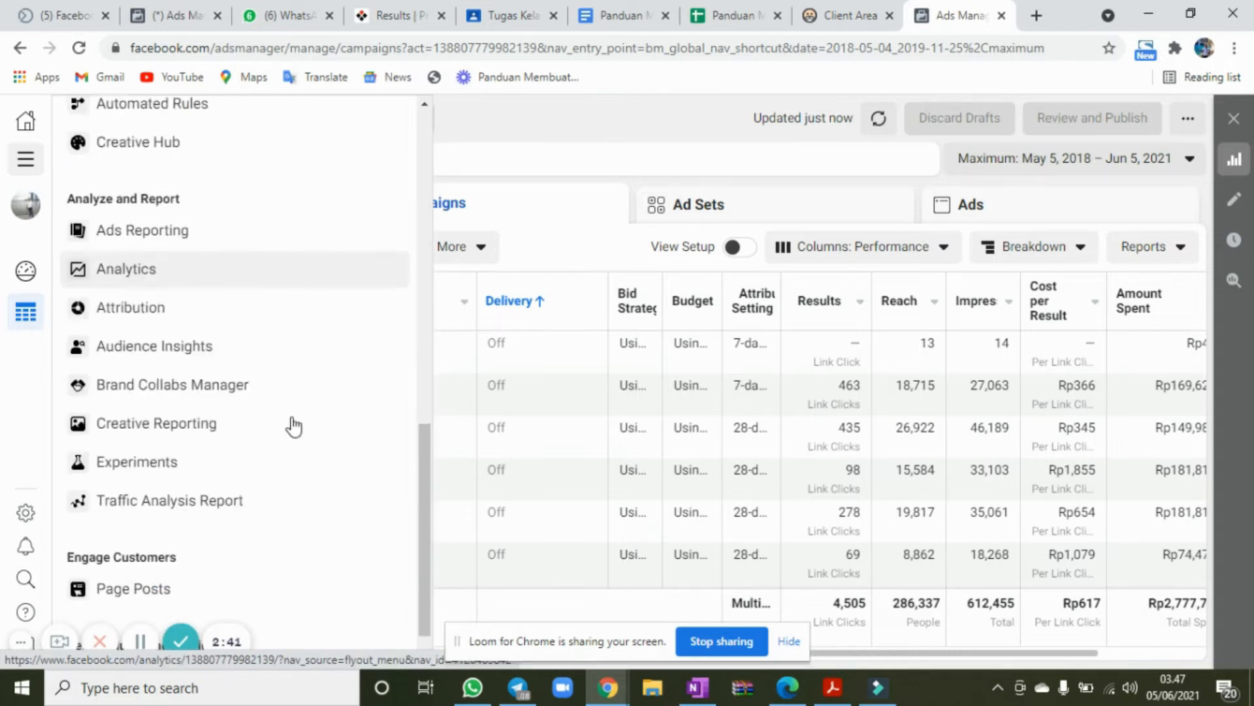
{"action": "scroll", "coordinate": [294, 426], "scroll_direction": "up", "scroll_amount": 12}
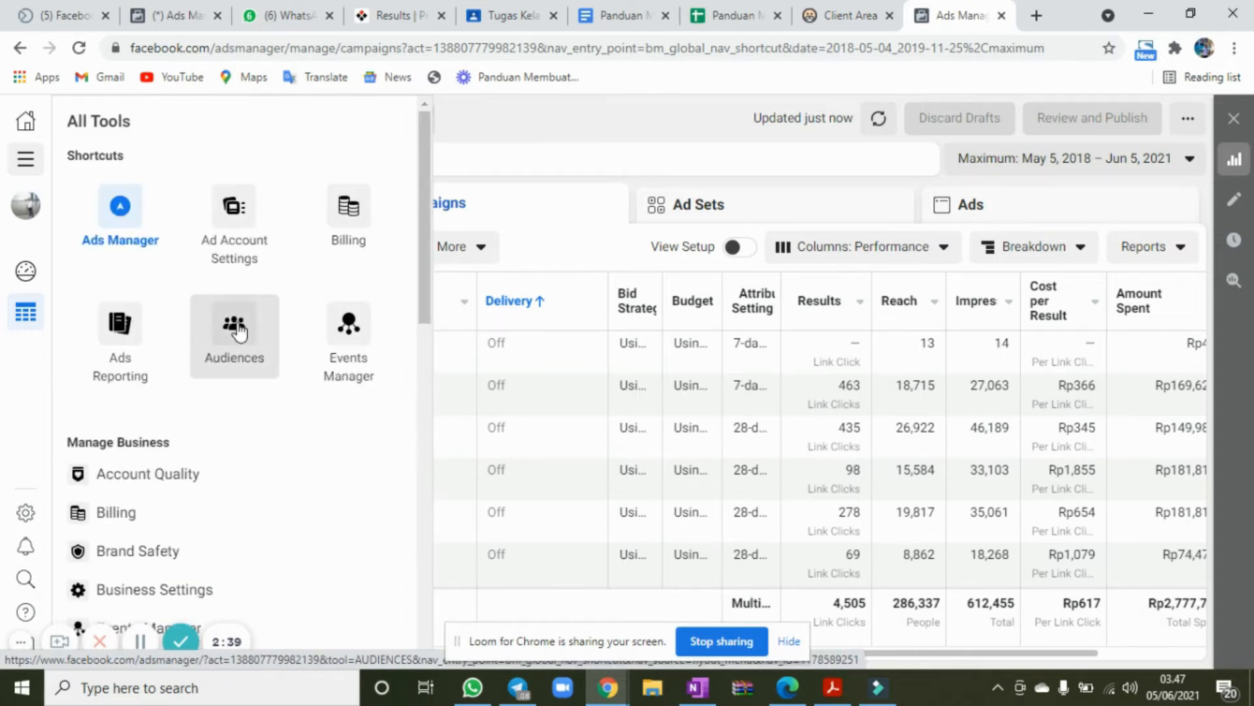
{"action": "left_click", "coordinate": [240, 333]}
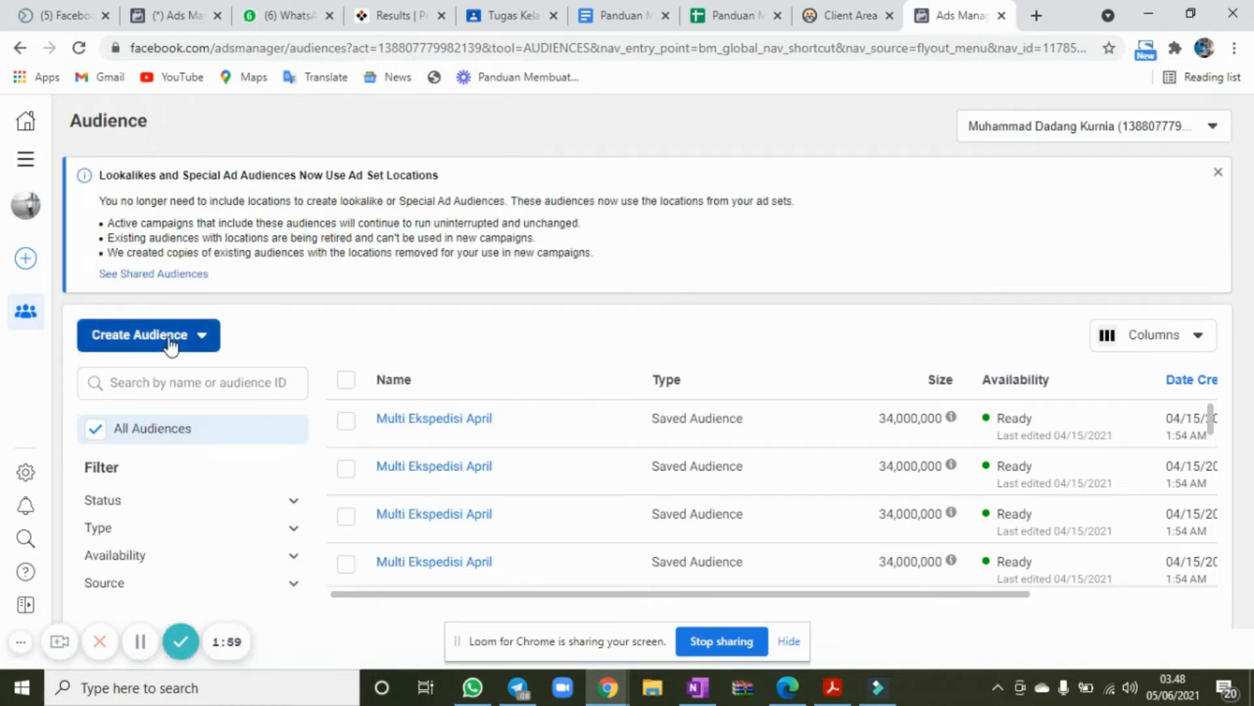
- Start creating a saved audience and name it "Seminar Bisnis Online"
{"action": "left_click", "coordinate": [171, 346]}
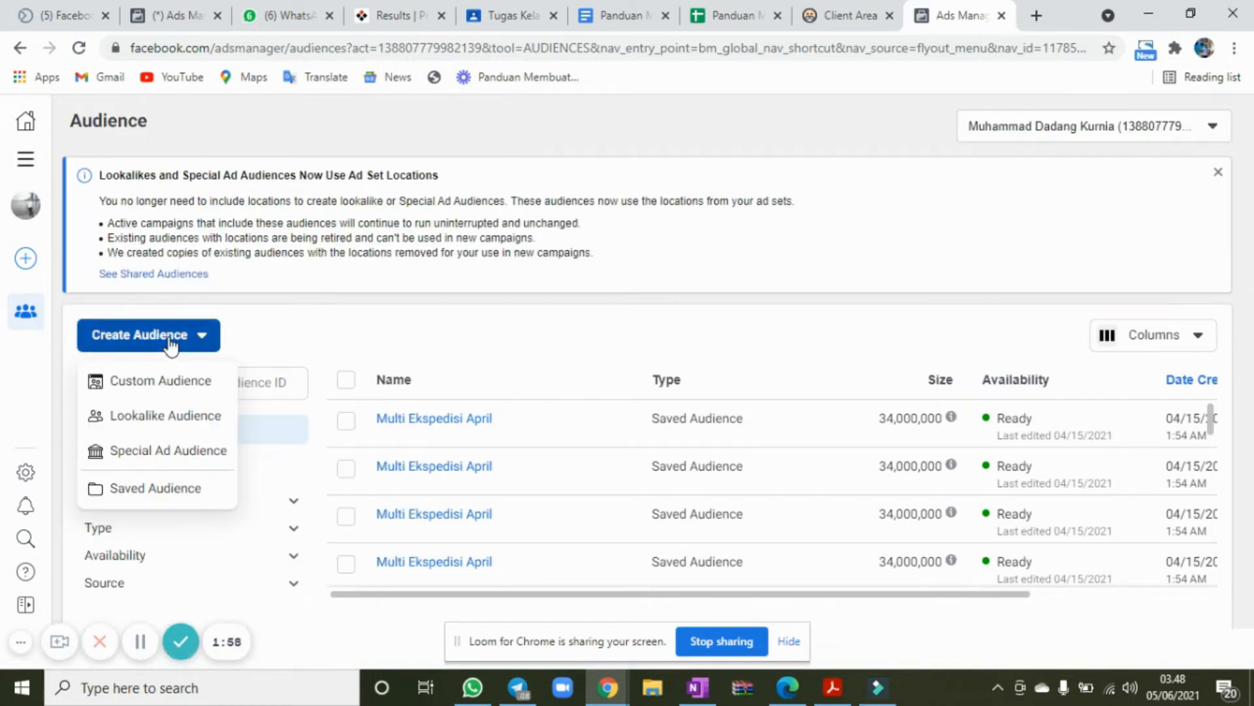
{"action": "left_click", "coordinate": [172, 502]}
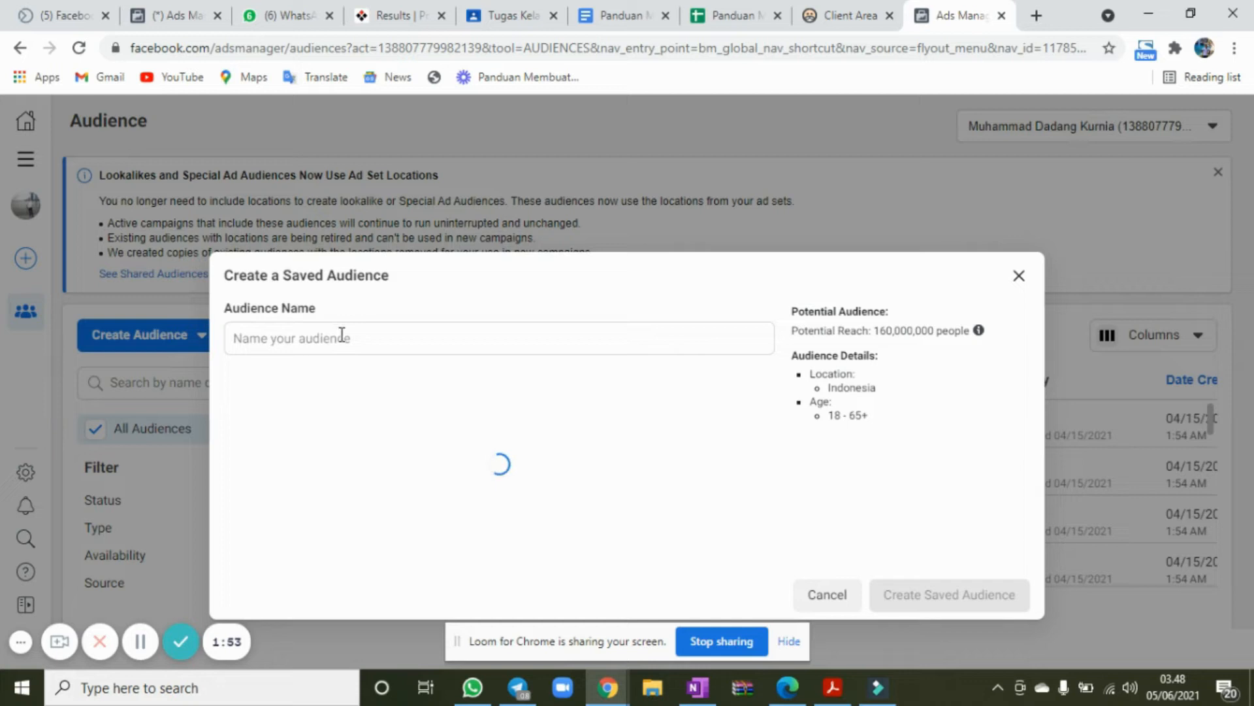
{"action": "left_click", "coordinate": [342, 337]}
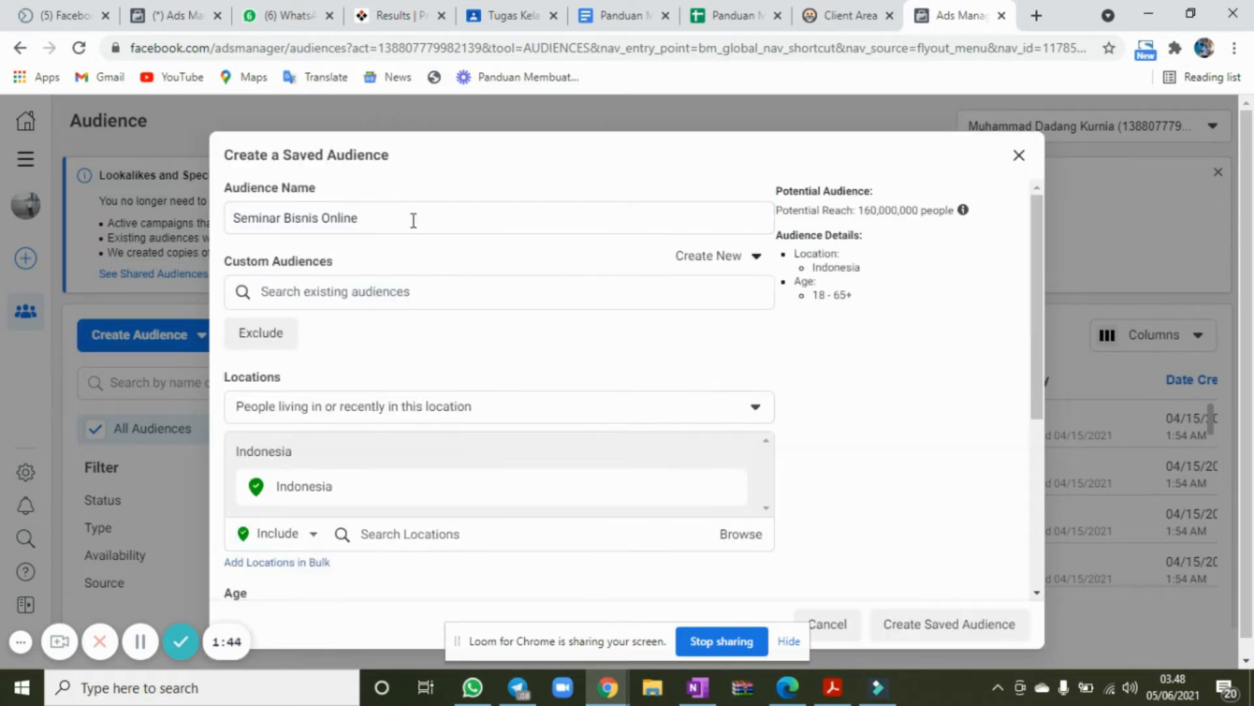
- Replace the audience's Indonesia location with the city Bandung, West Java
{"action": "scroll", "coordinate": [594, 338], "scroll_direction": "down", "scroll_amount": 2}
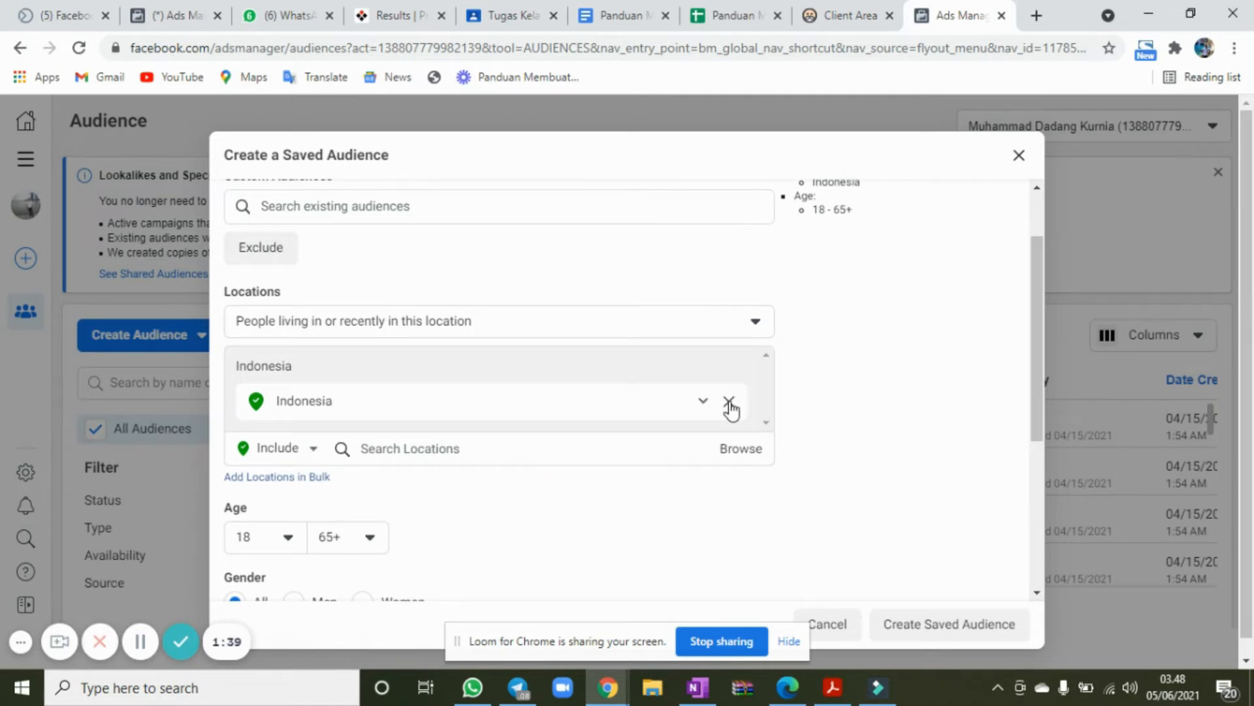
{"action": "left_click", "coordinate": [729, 405]}
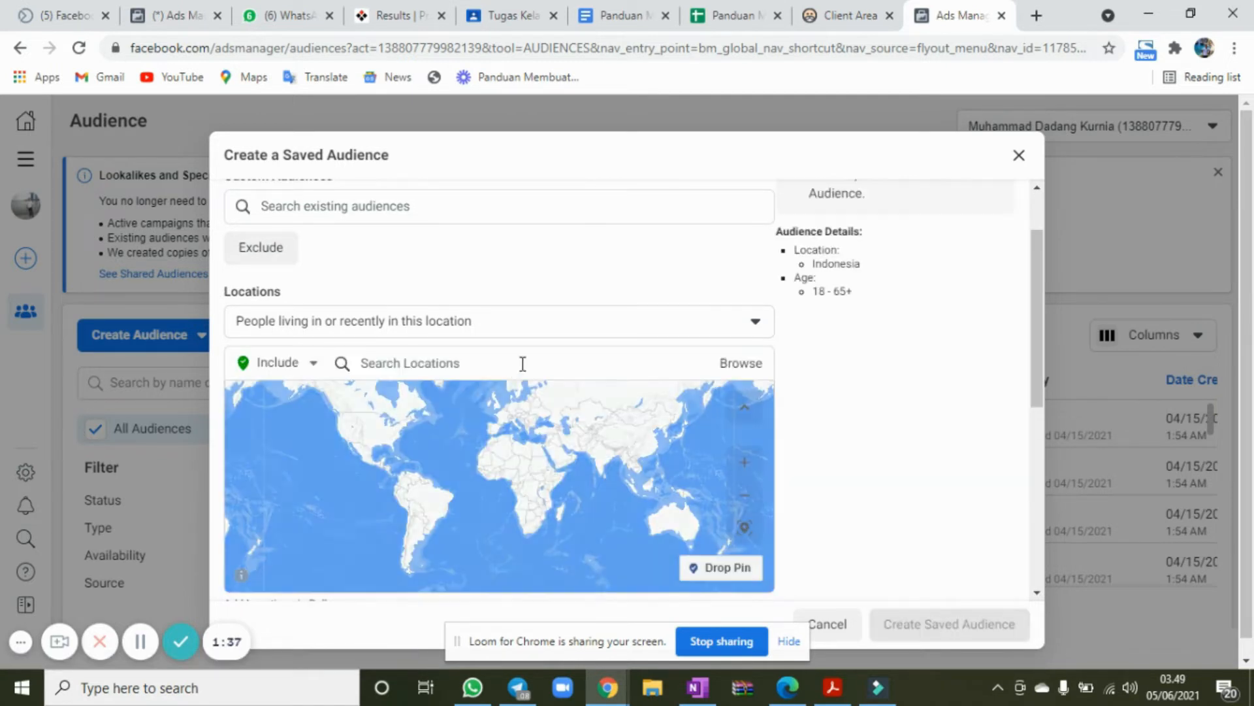
{"action": "left_click", "coordinate": [515, 369]}
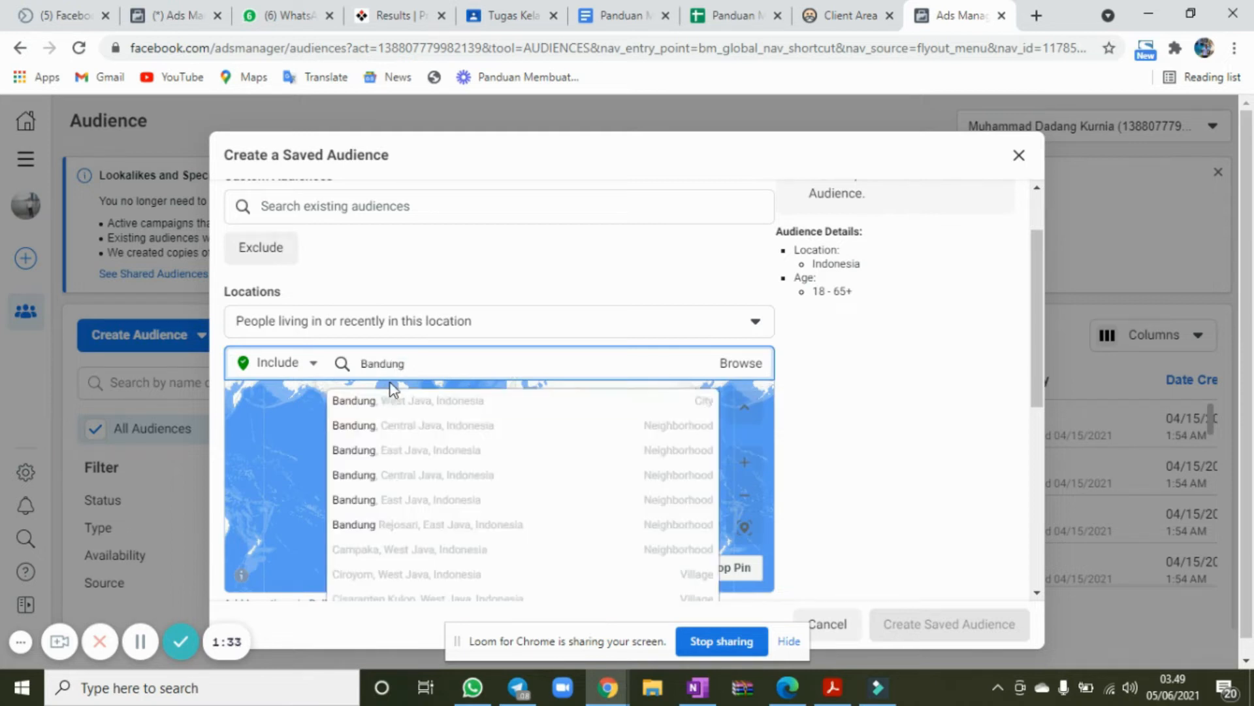
{"action": "left_click", "coordinate": [540, 411]}
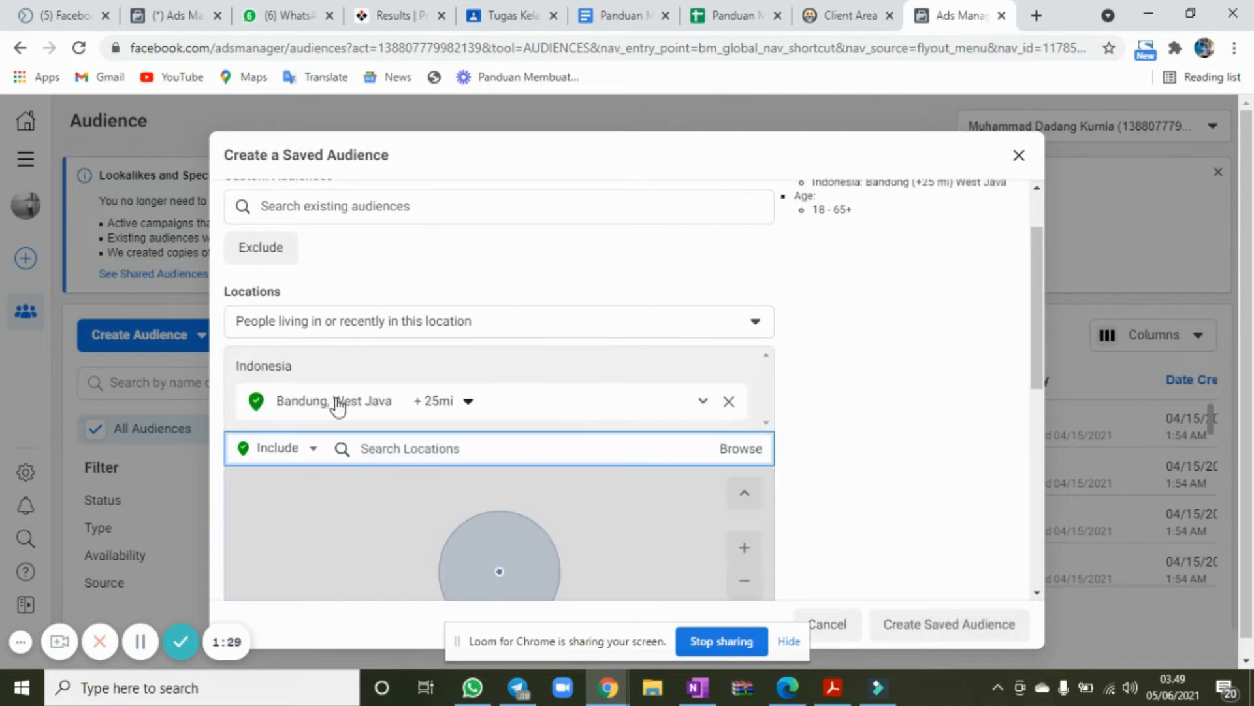
{"action": "scroll", "coordinate": [916, 526], "scroll_direction": "down", "scroll_amount": 6}
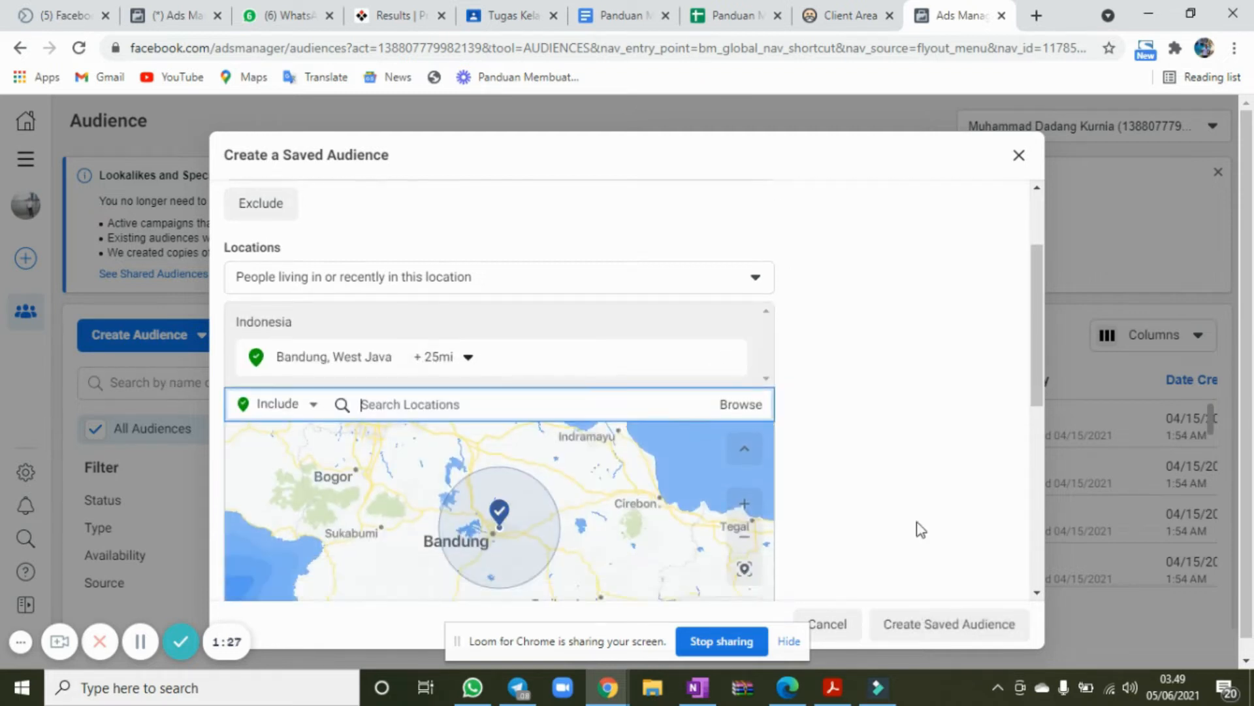
- Set the audience's age range to 29–45
{"action": "left_click", "coordinate": [291, 328]}
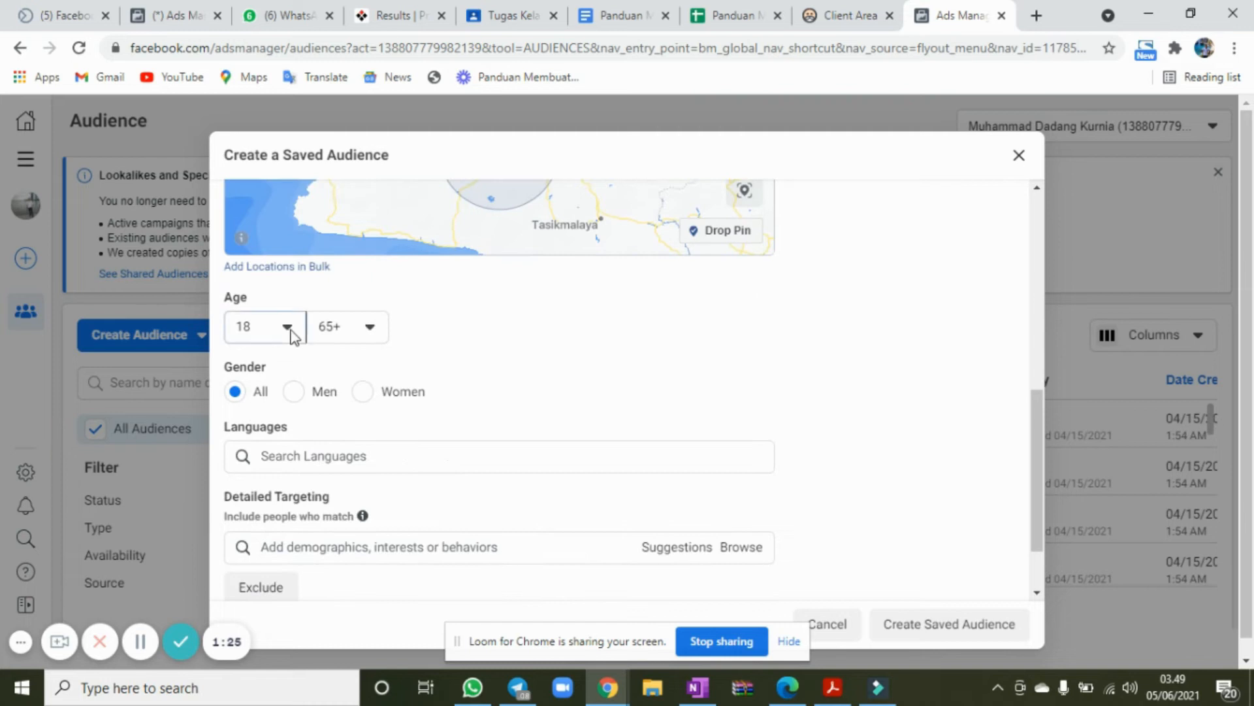
{"action": "scroll", "coordinate": [335, 542], "scroll_direction": "down", "scroll_amount": 3}
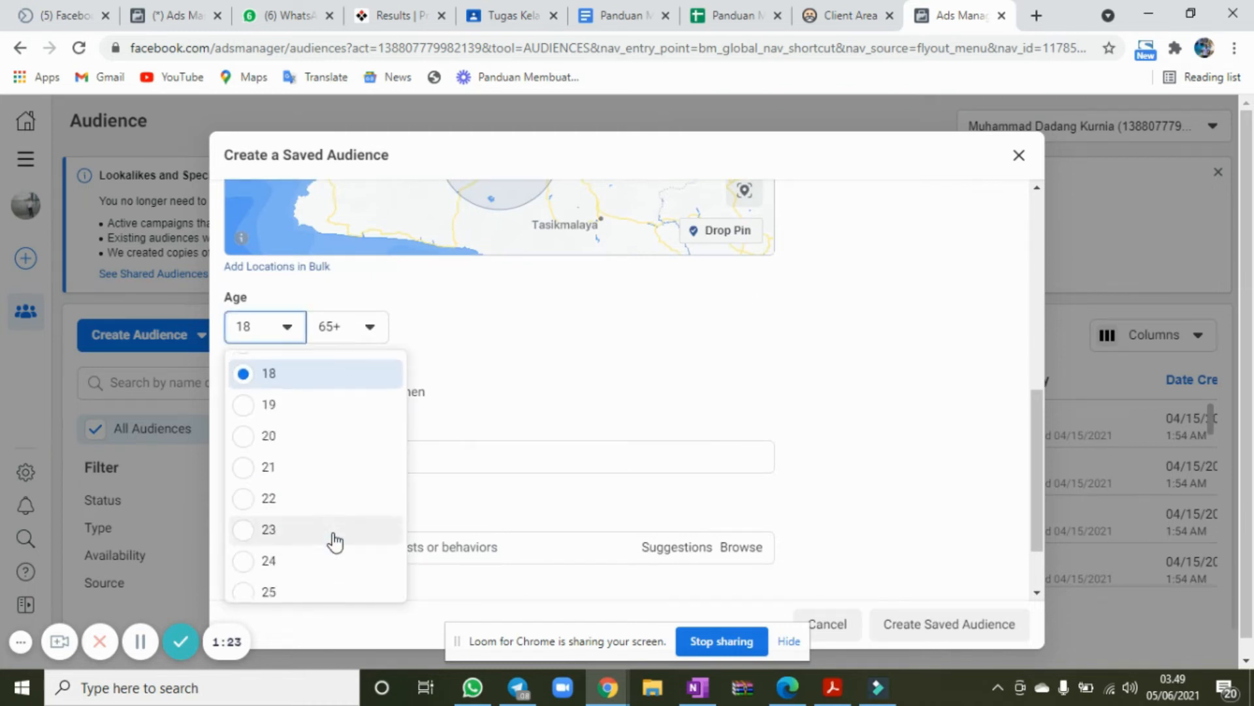
{"action": "left_click", "coordinate": [265, 575]}
{"action": "left_click", "coordinate": [380, 336]}
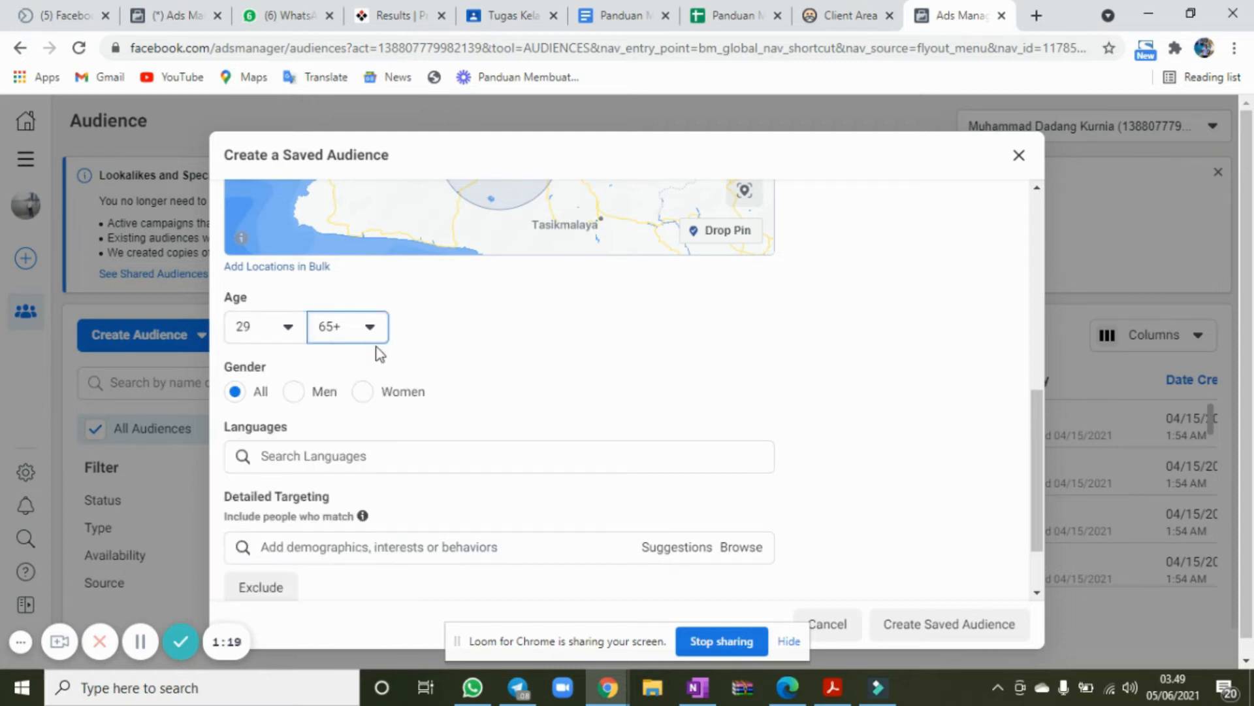
{"action": "left_click_drag", "start_coordinate": [417, 513], "coordinate": [425, 419]}
{"action": "scroll", "coordinate": [425, 425], "scroll_direction": "up", "scroll_amount": 6}
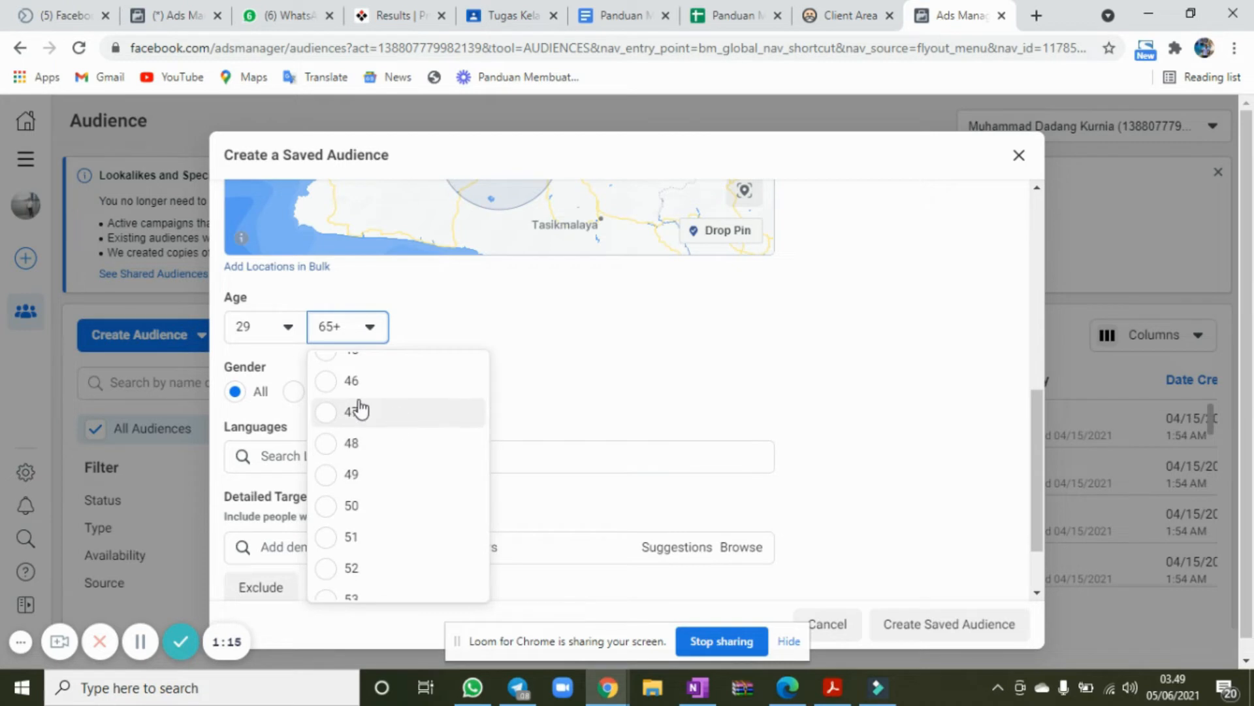
{"action": "scroll", "coordinate": [346, 408], "scroll_direction": "up", "scroll_amount": 1}
{"action": "left_click", "coordinate": [351, 386]}
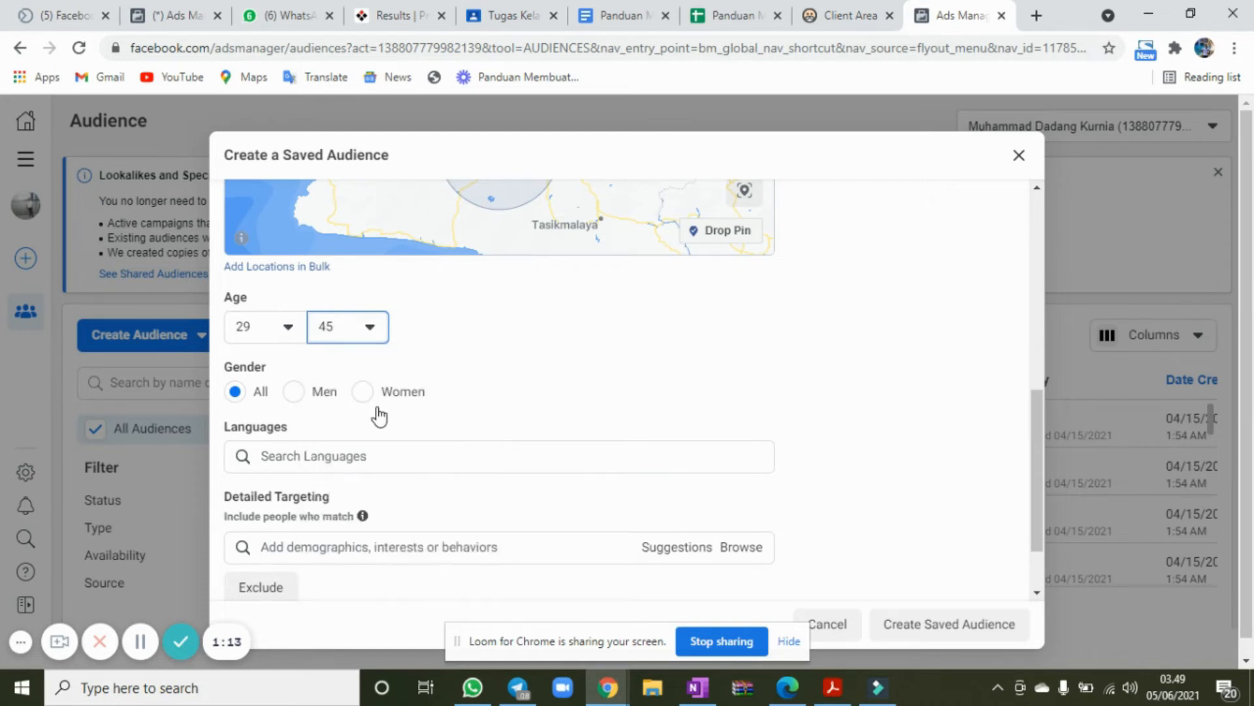
- Add Indonesian and English (All) as the audience's languages
{"action": "left_click", "coordinate": [303, 457]}
{"action": "type", "text": "indo"}
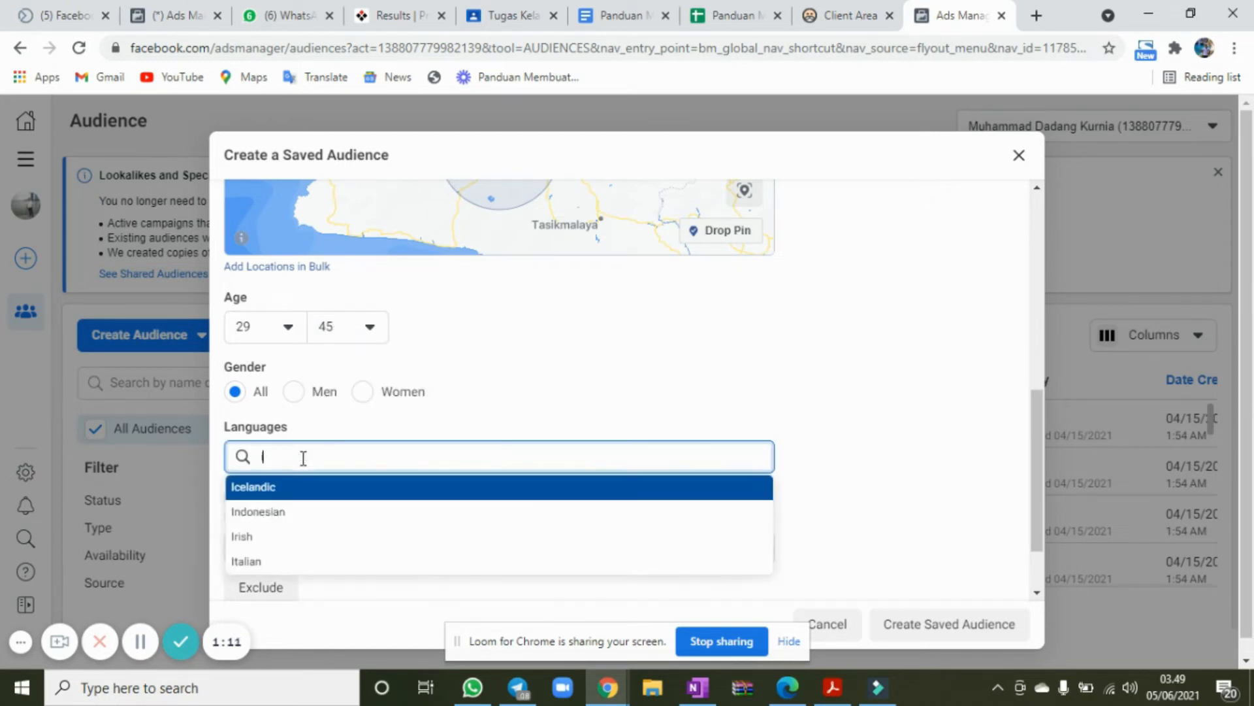
{"action": "type", "text": "nes"}
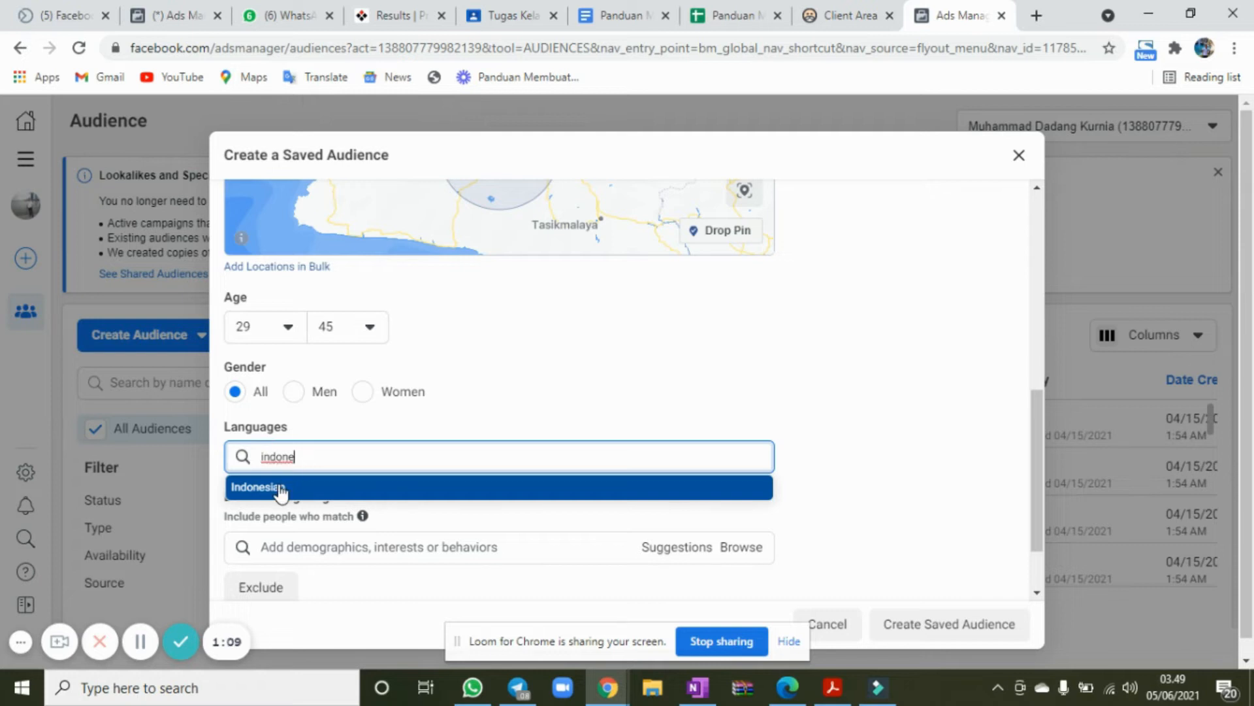
{"action": "left_click", "coordinate": [281, 488]}
{"action": "type", "text": "eng"}
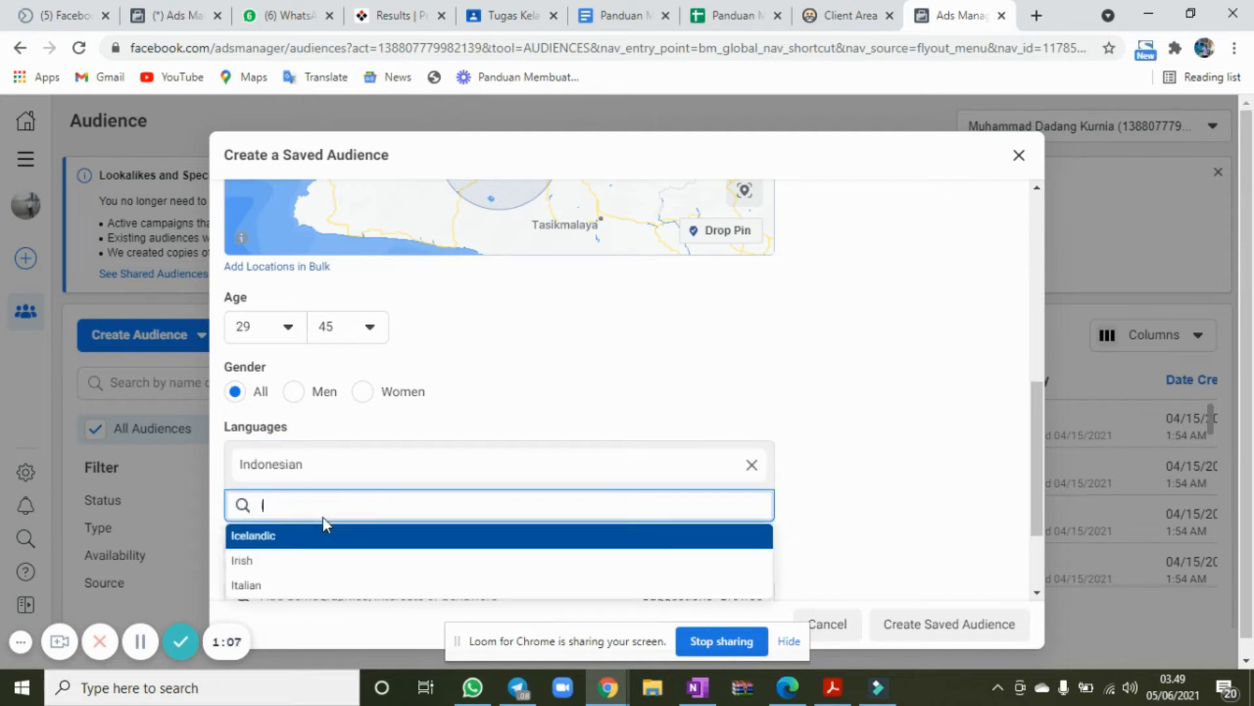
{"action": "type", "text": "l"}
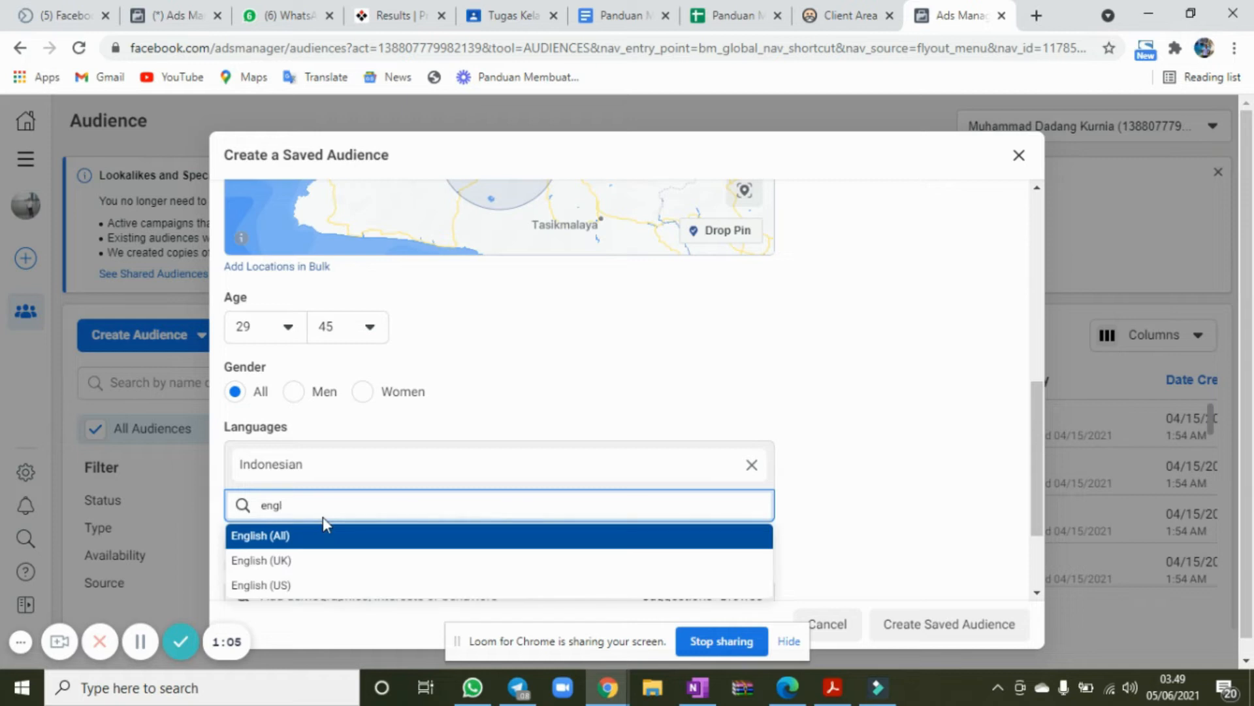
{"action": "left_click", "coordinate": [297, 542]}
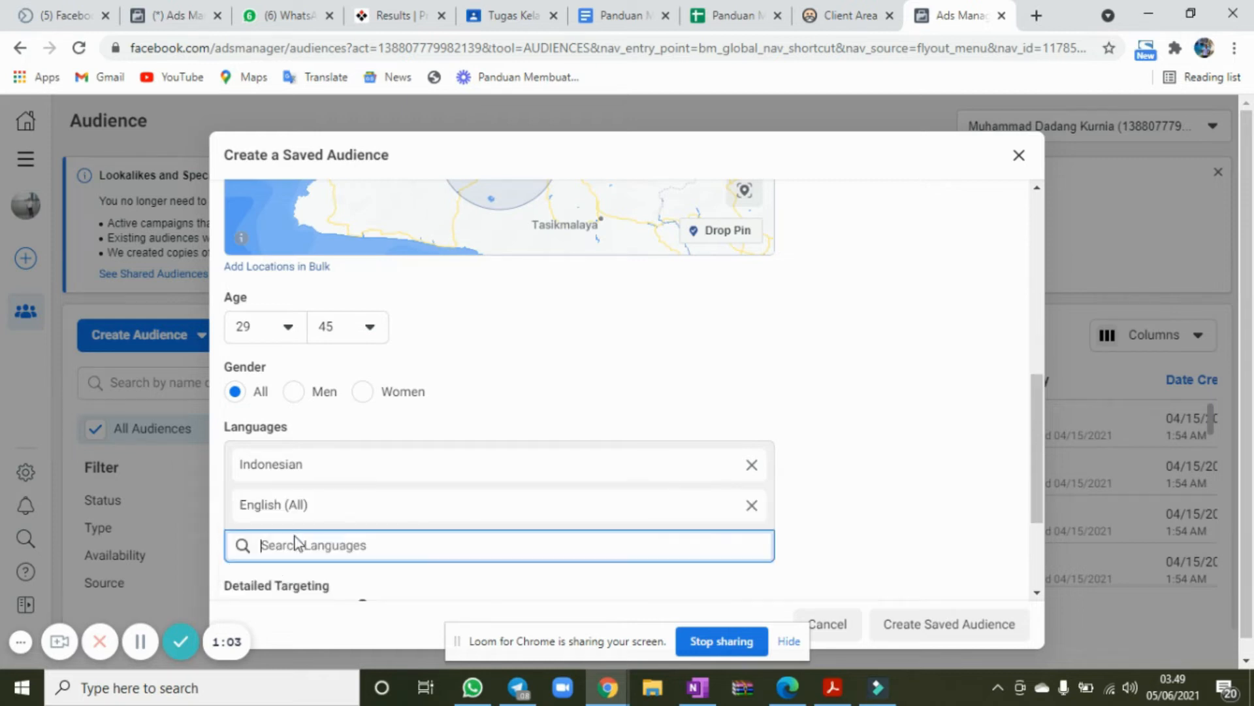
- Add the interests Seminar and Business to the audience's detailed targeting
{"action": "scroll", "coordinate": [829, 507], "scroll_direction": "down", "scroll_amount": 1}
{"action": "scroll", "coordinate": [832, 507], "scroll_direction": "down", "scroll_amount": 3}
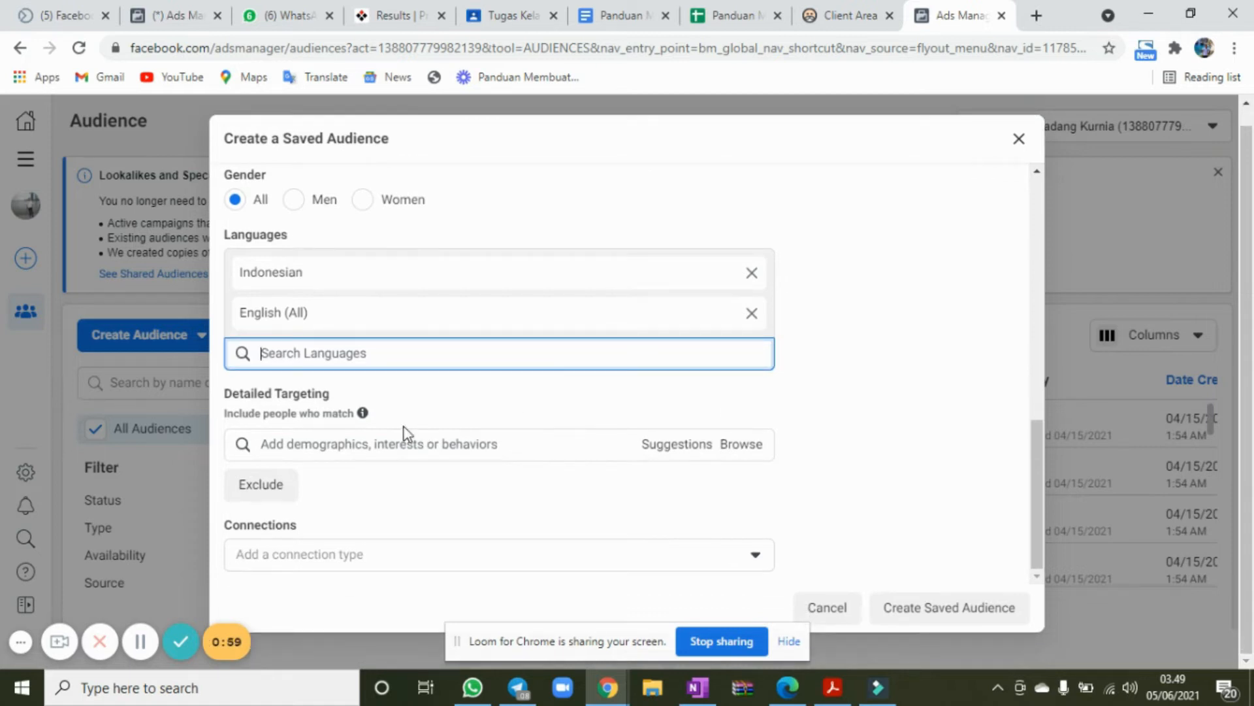
{"action": "left_click", "coordinate": [368, 445]}
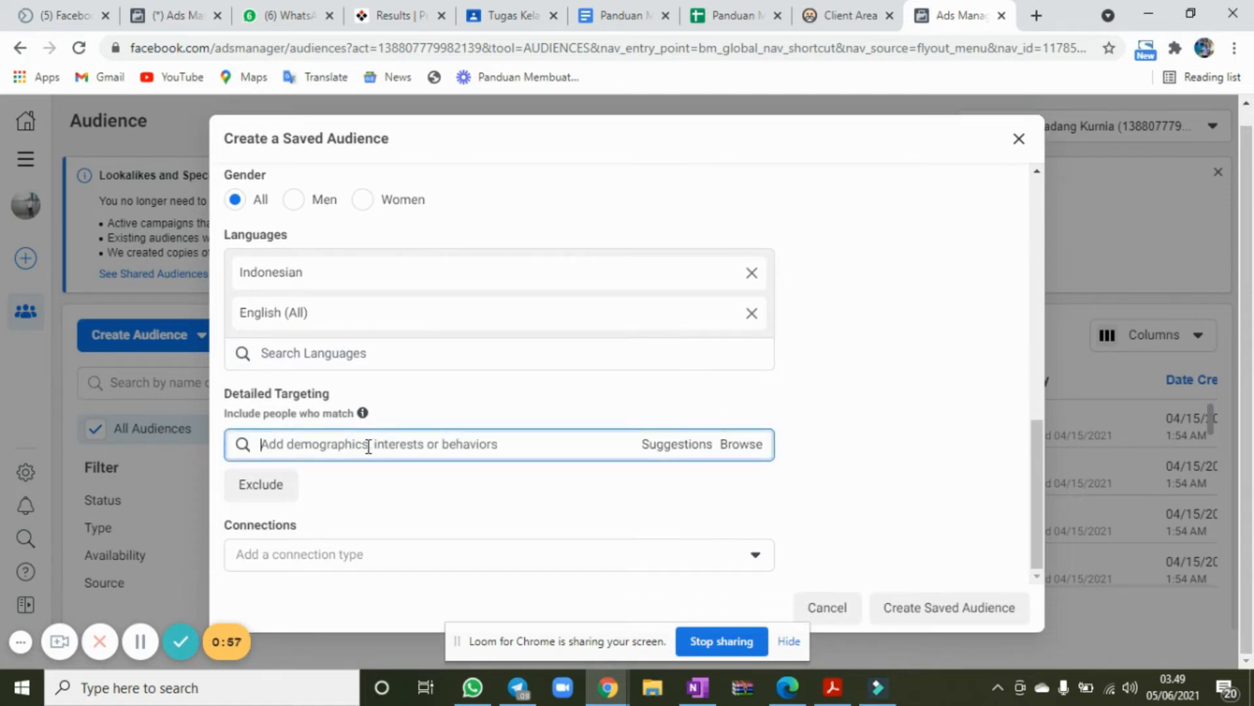
{"action": "type", "text": "seminar"}
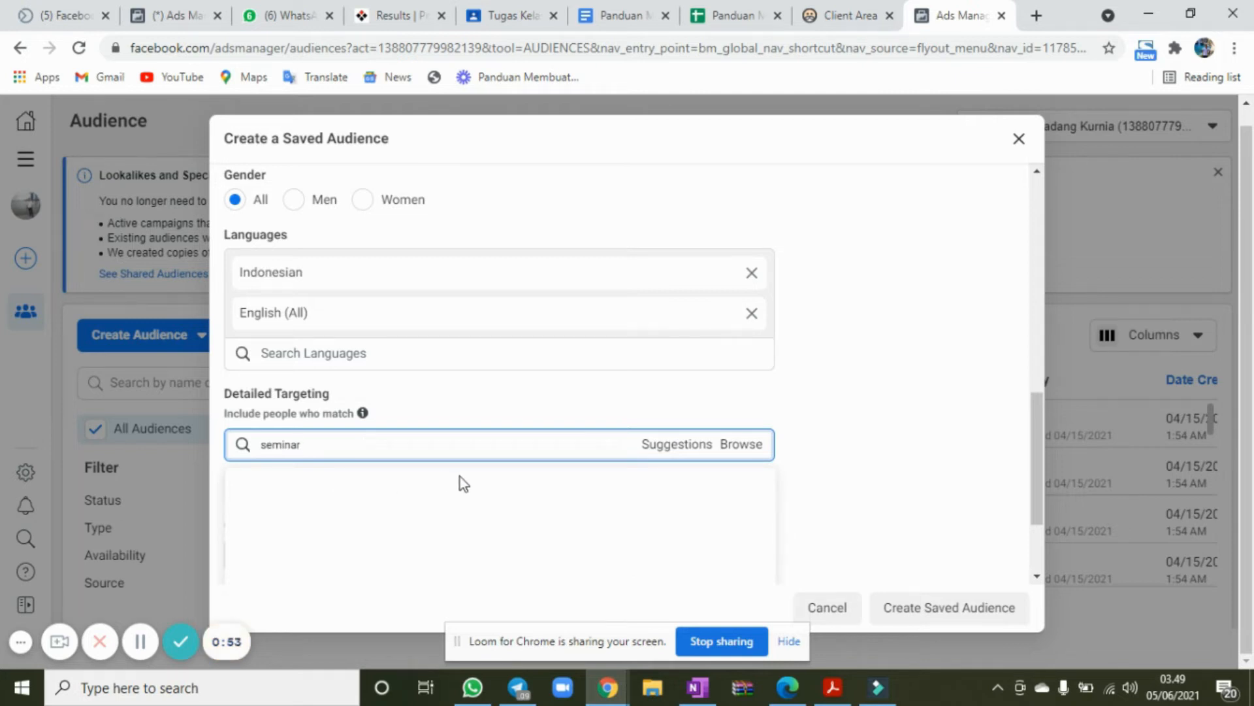
{"action": "double_click", "coordinate": [319, 445]}
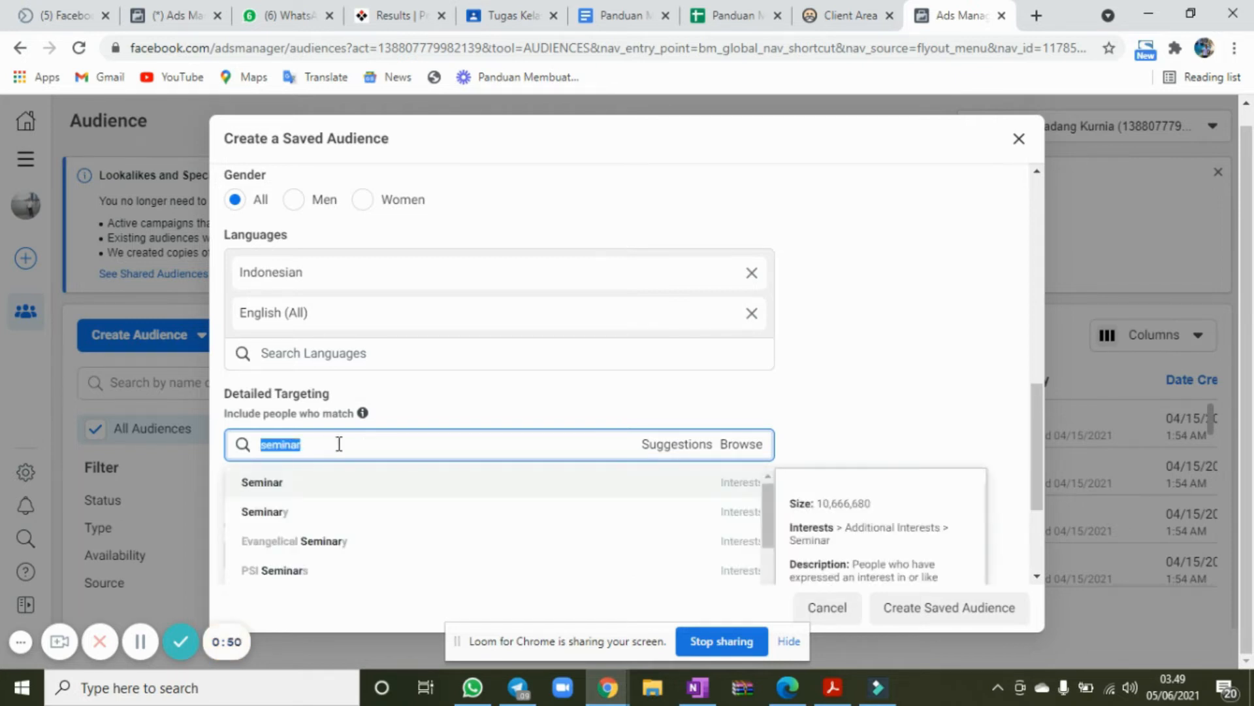
{"action": "left_click", "coordinate": [300, 490]}
{"action": "type", "text": "business"}
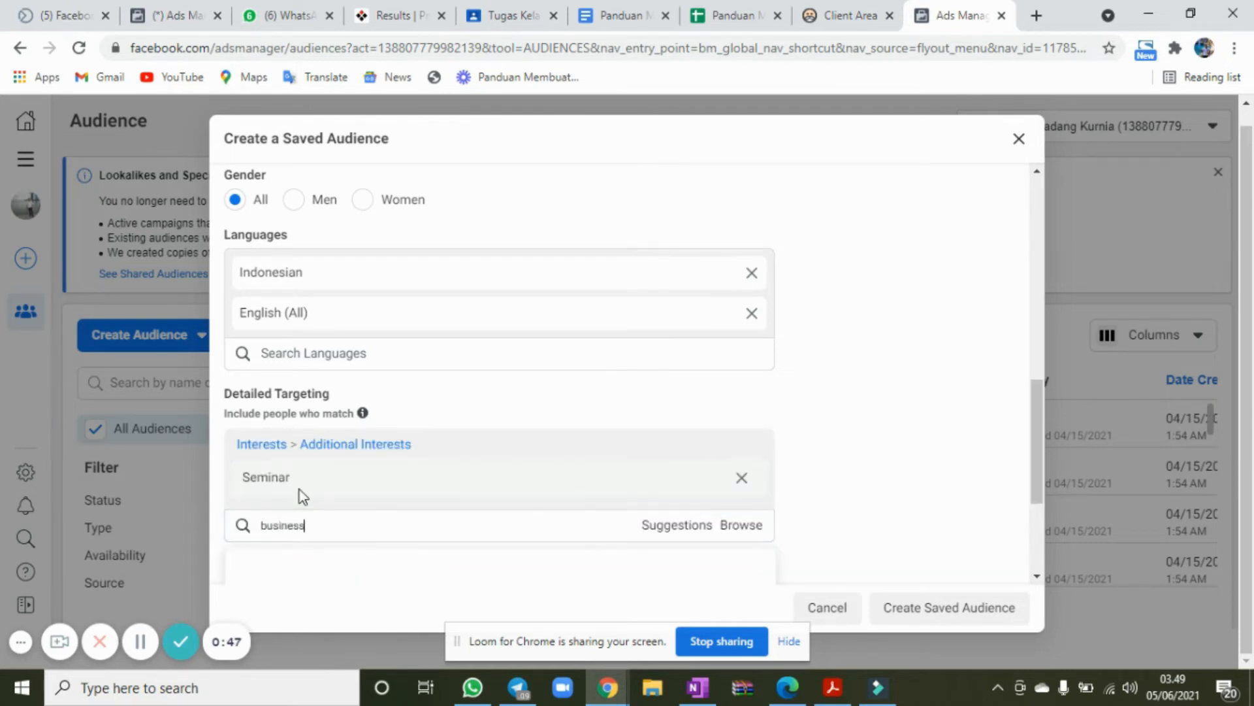
{"action": "scroll", "coordinate": [806, 402], "scroll_direction": "down", "scroll_amount": 1}
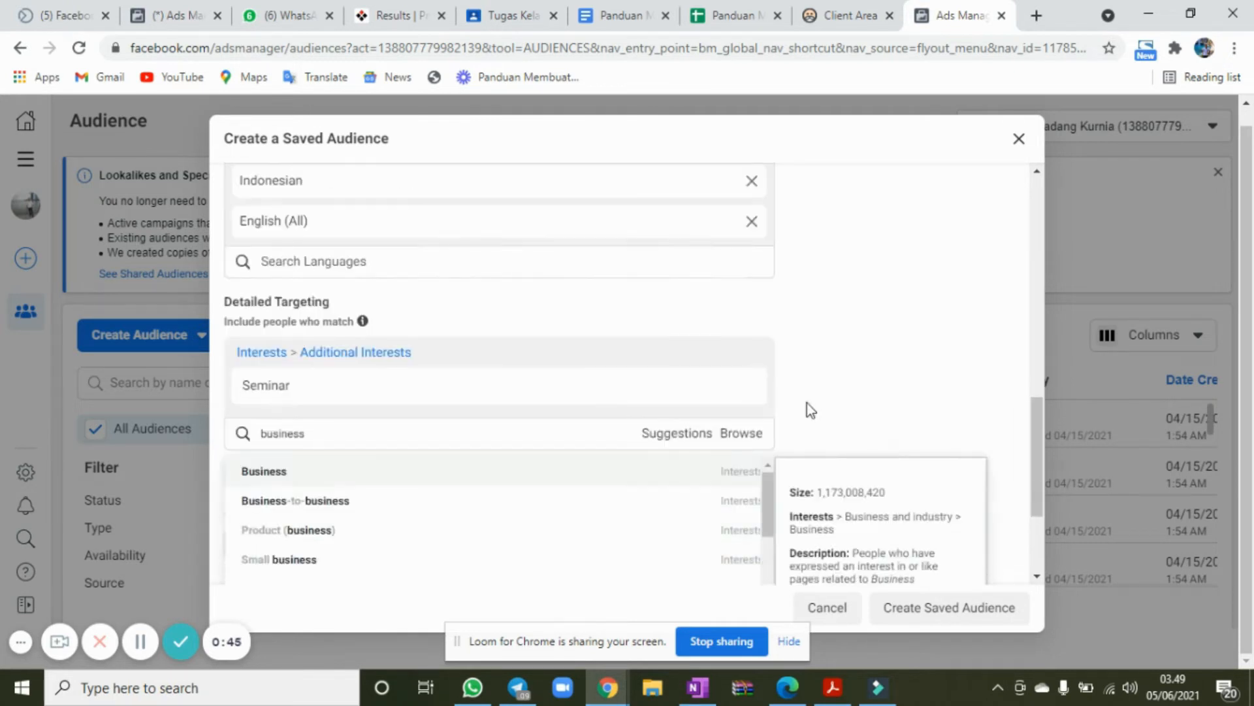
{"action": "scroll", "coordinate": [807, 402], "scroll_direction": "down", "scroll_amount": 1}
{"action": "left_click", "coordinate": [288, 404]}
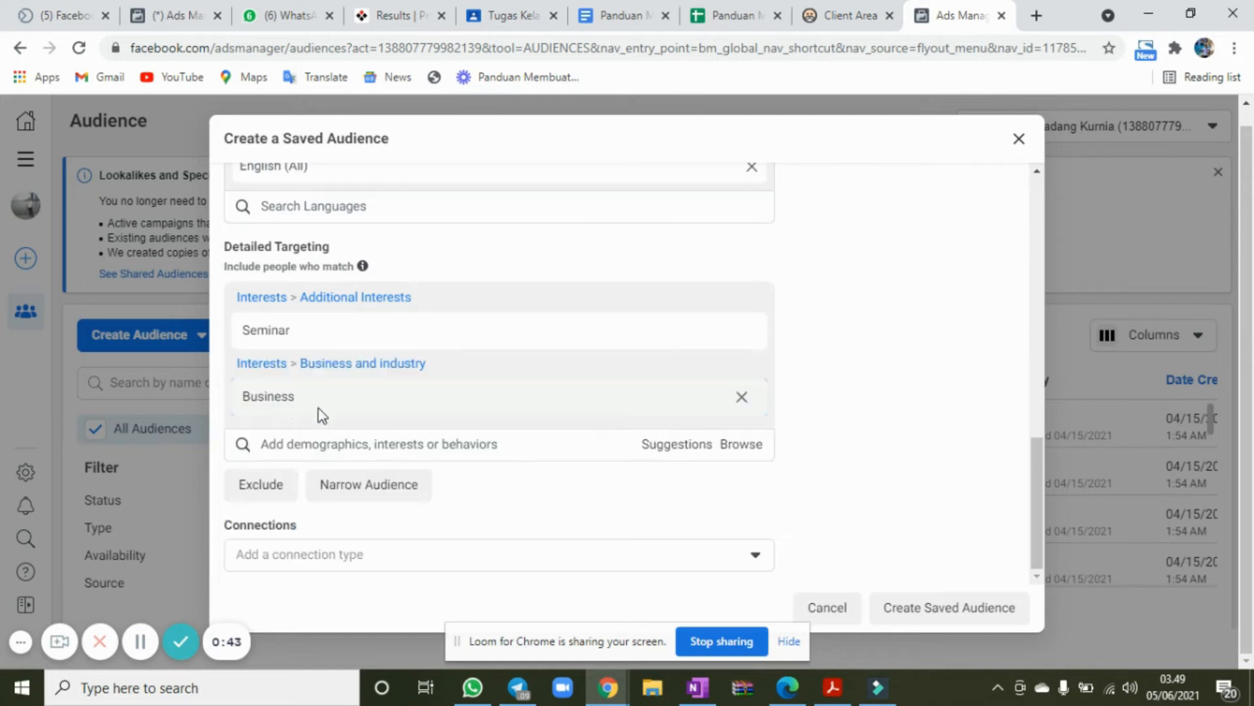
- Add the interests Reading, Jack Ma and Steve Jobs to the audience's detailed targeting
{"action": "type", "text": "readn"}
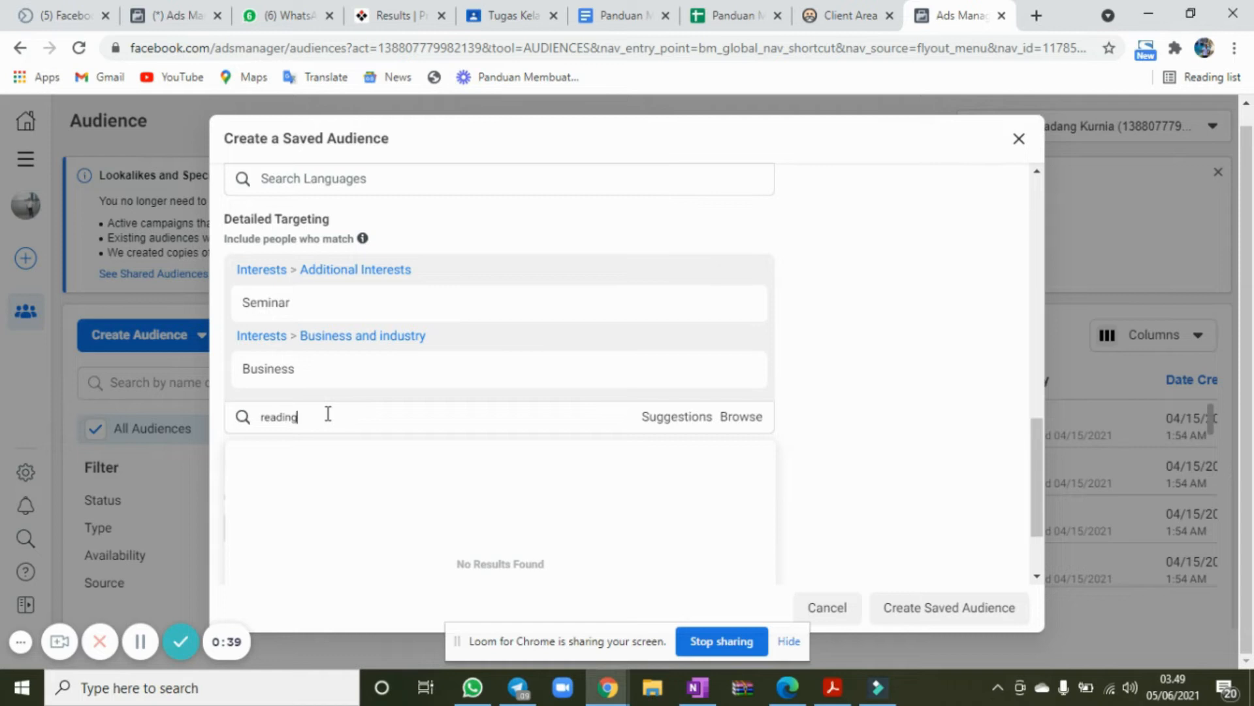
{"action": "left_click", "coordinate": [302, 466]}
{"action": "type", "text": "jack ma"}
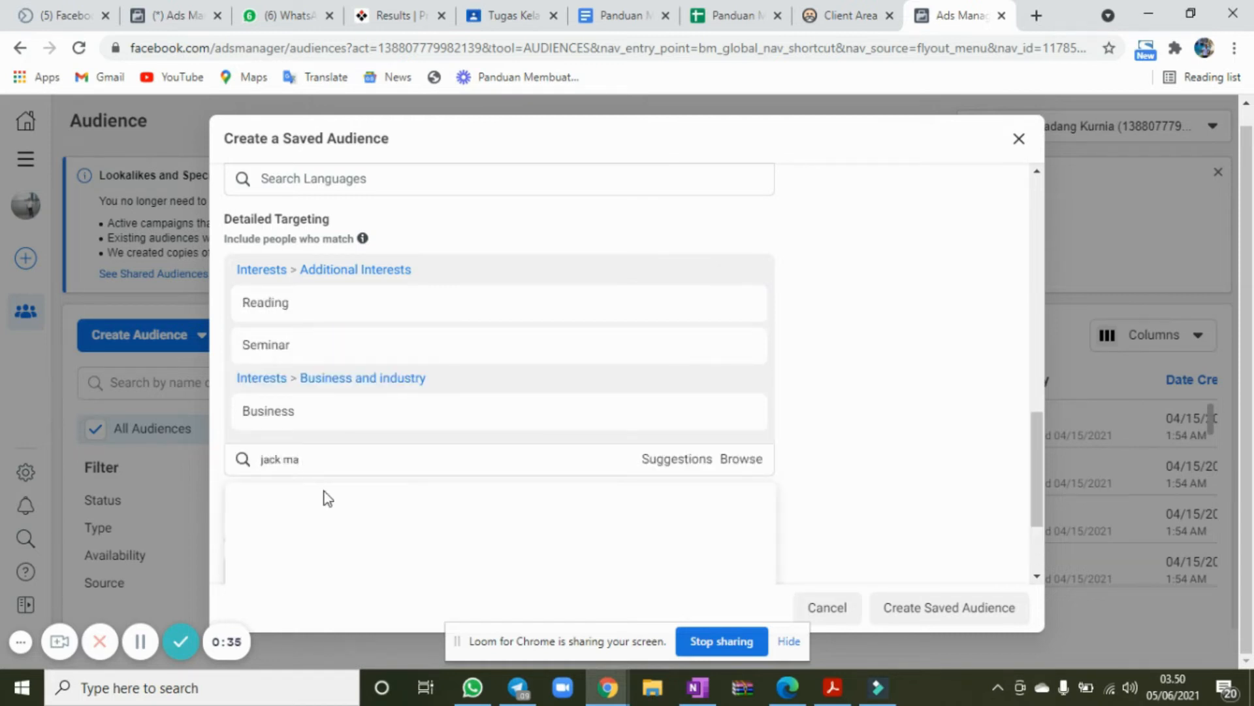
{"action": "left_click", "coordinate": [326, 501]}
{"action": "type", "text": "stev"}
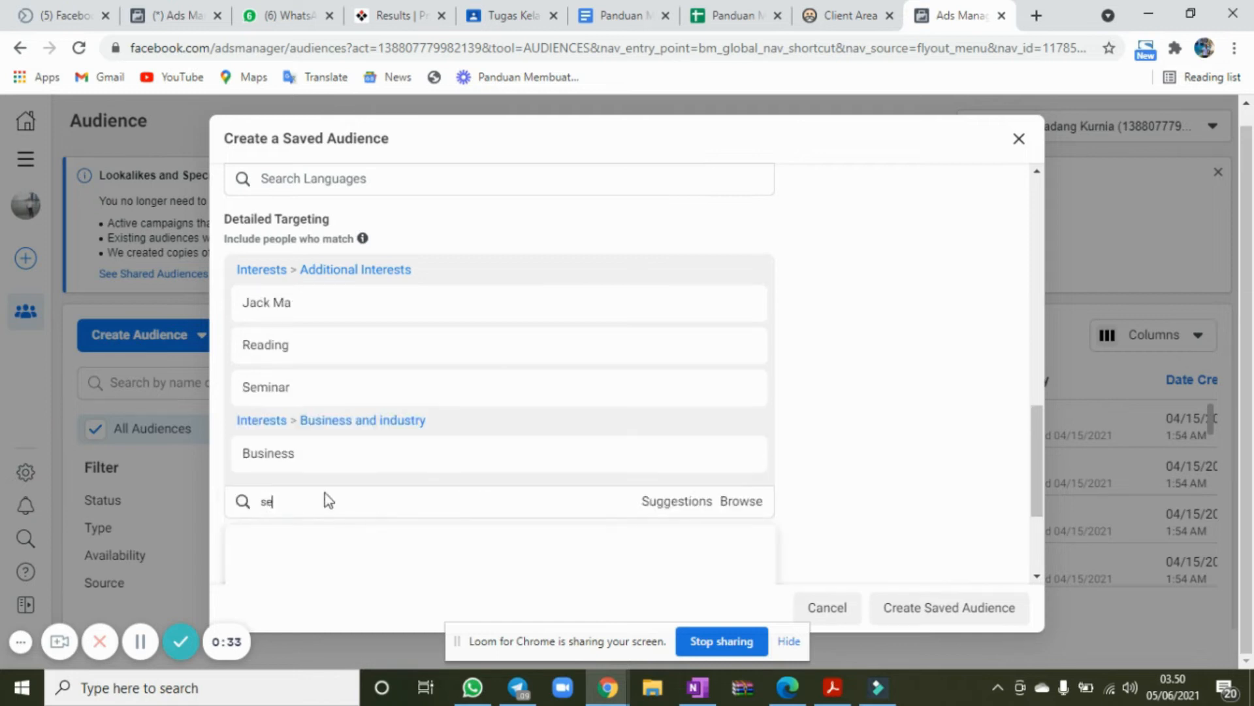
{"action": "type", "text": "e jobs"}
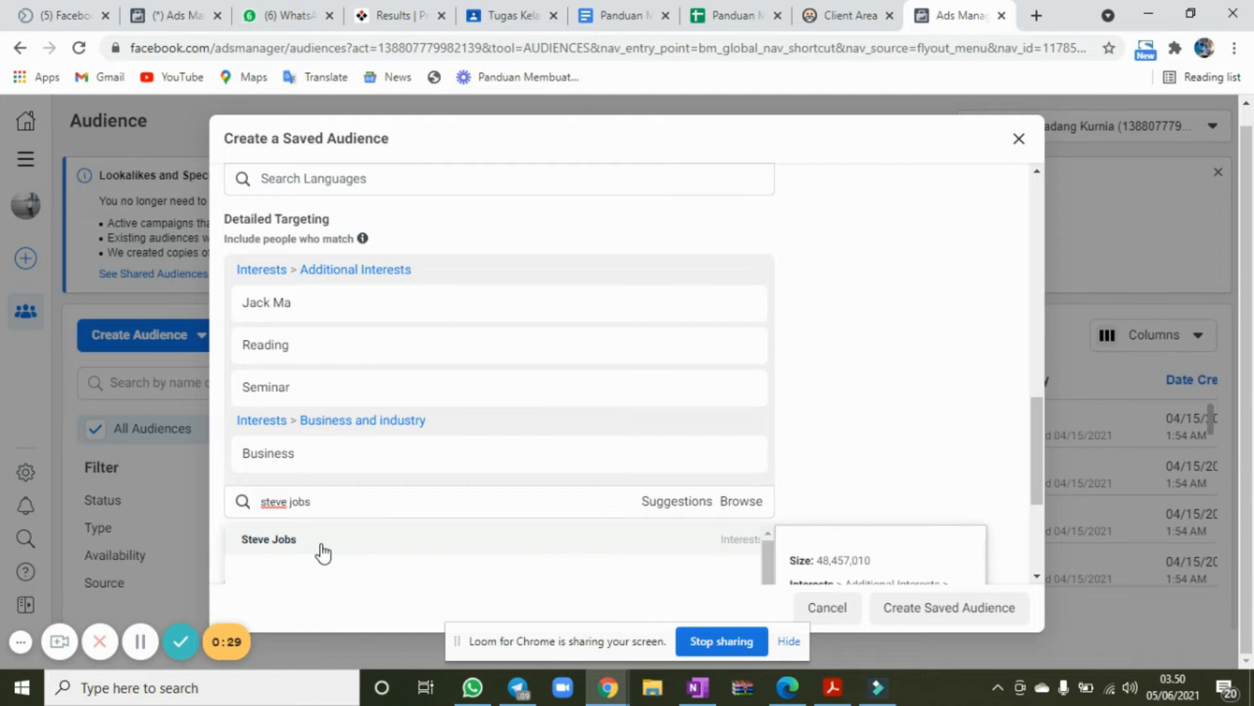
{"action": "left_click", "coordinate": [323, 553]}
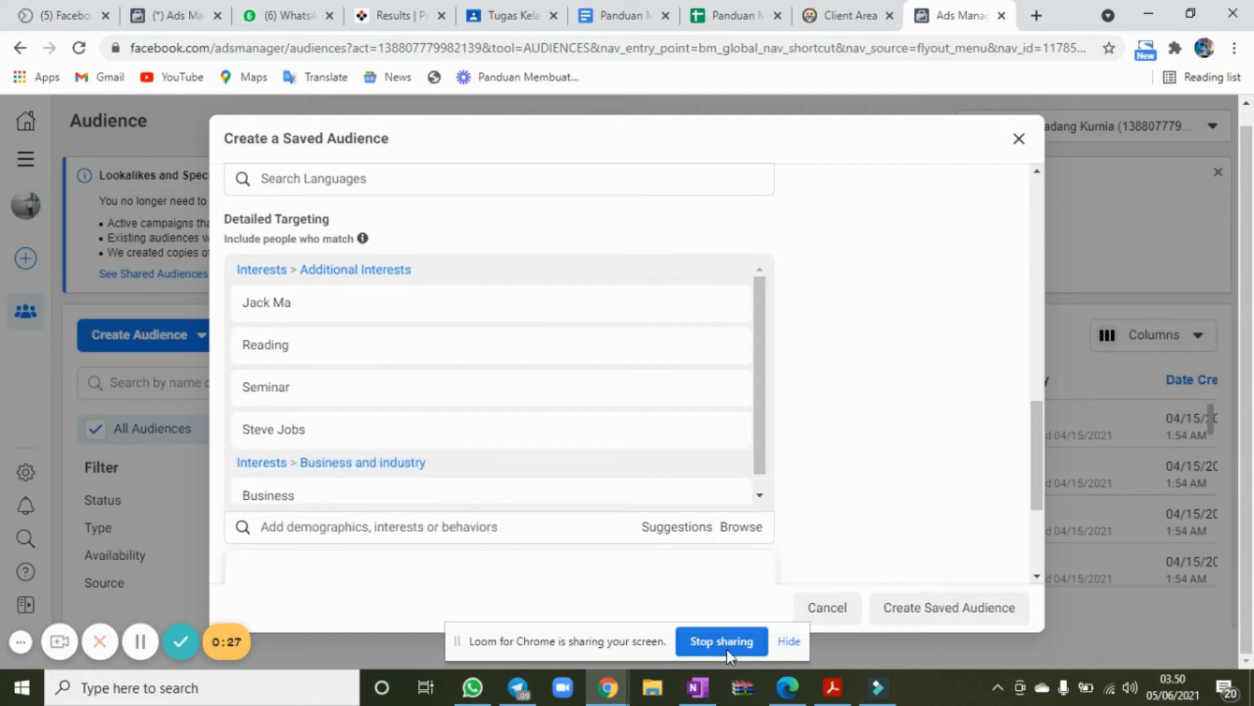
- Switch to OneNote and start a dashed list under a new heading "3 Poin:" below the Facebook Ads list
{"action": "left_click", "coordinate": [699, 687]}
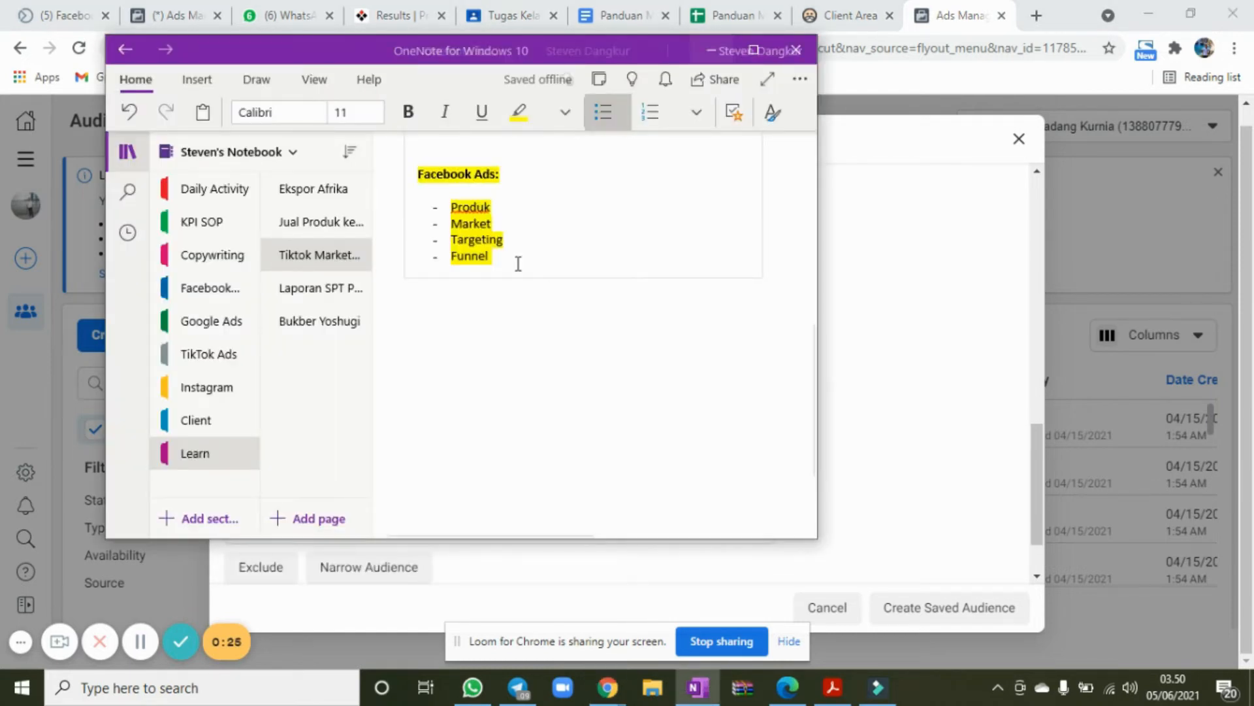
{"action": "key", "text": "Return"}
{"action": "key", "text": "Return"}
{"action": "type", "text": "3 Poin:"}
{"action": "key", "text": "Return"}
{"action": "type", "text": "- "}
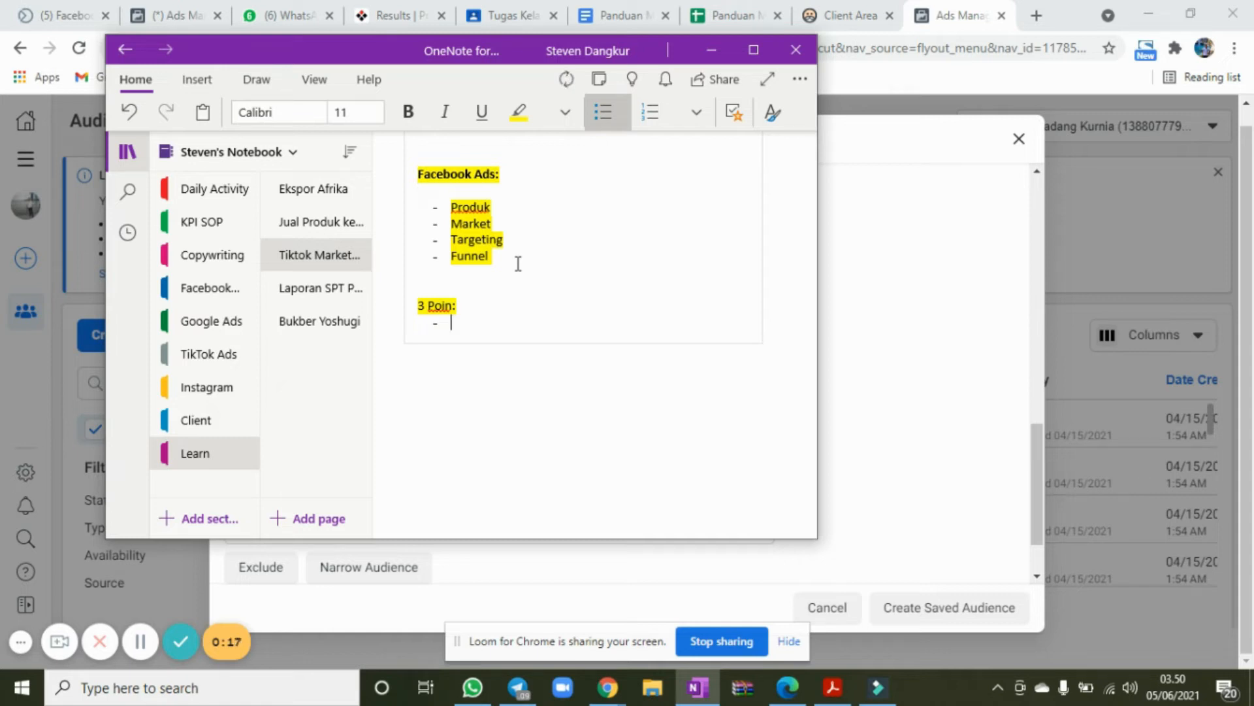
{"action": "type", "text": "Target Market"}
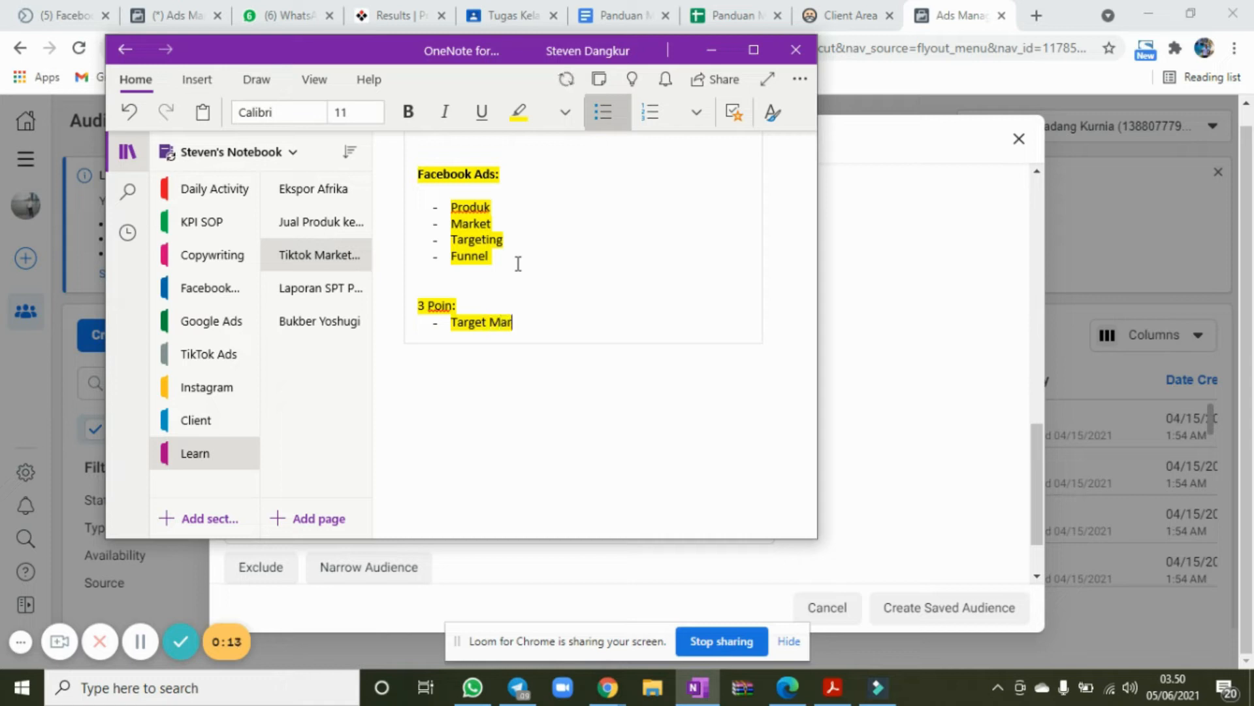
{"action": "key", "text": "BackSpace"}
{"action": "key", "text": "BackSpace"}
{"action": "key", "text": "BackSpace"}
{"action": "key", "text": "BackSpace"}
{"action": "key", "text": "BackSpace"}
{"action": "key", "text": "BackSpace"}
{"action": "key", "text": "BackSpace"}
{"action": "key", "text": "BackSpace"}
{"action": "key", "text": "BackSpace"}
{"action": "key", "text": "BackSpace"}
{"action": "key", "text": "BackSpace"}
{"action": "key", "text": "BackSpace"}
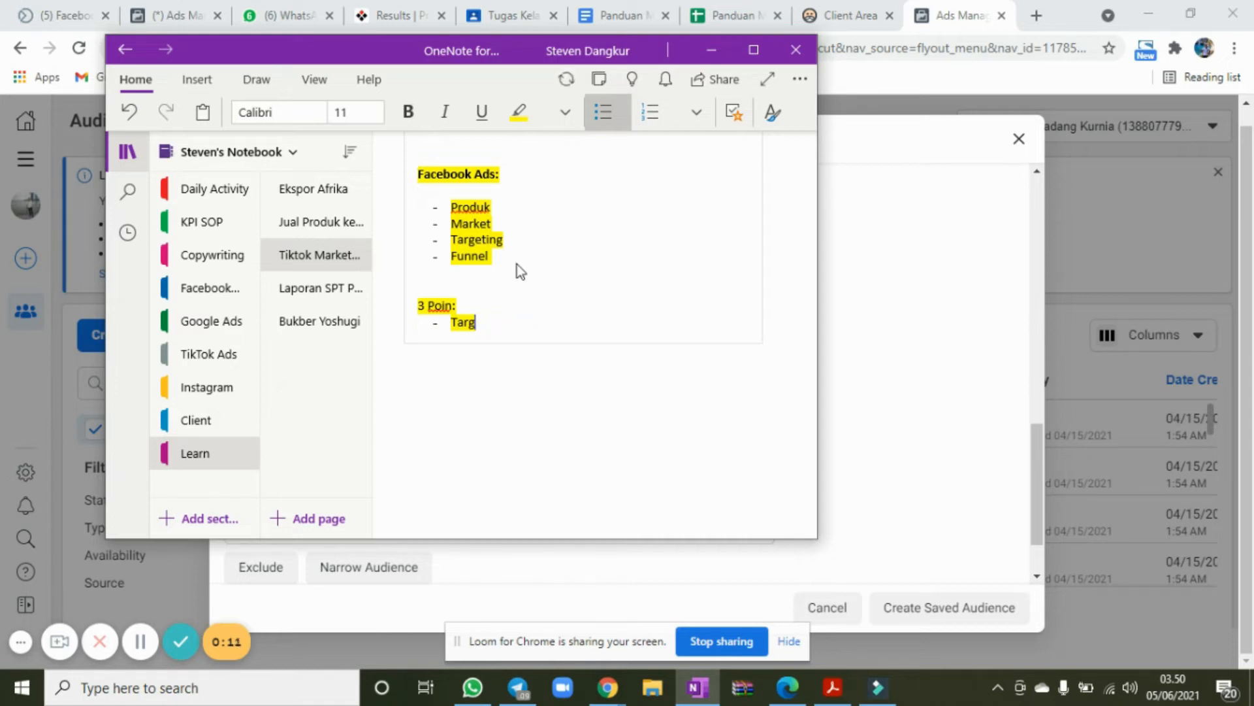
- Enter the items "Minat", "Kompetitor" and "Star/Idola" in the dashed list under "3 Poin:"
{"action": "type", "text": "Minat"}
{"action": "key", "text": "Return"}
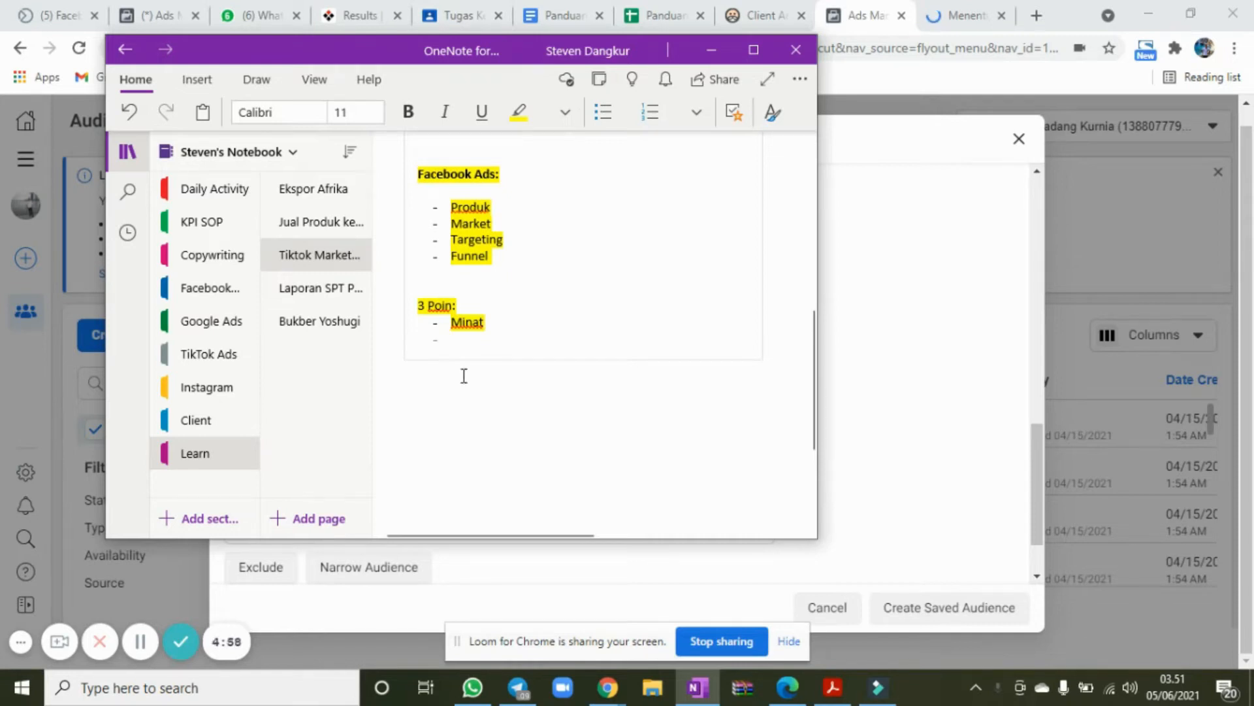
{"action": "type", "text": "Kompetitor"}
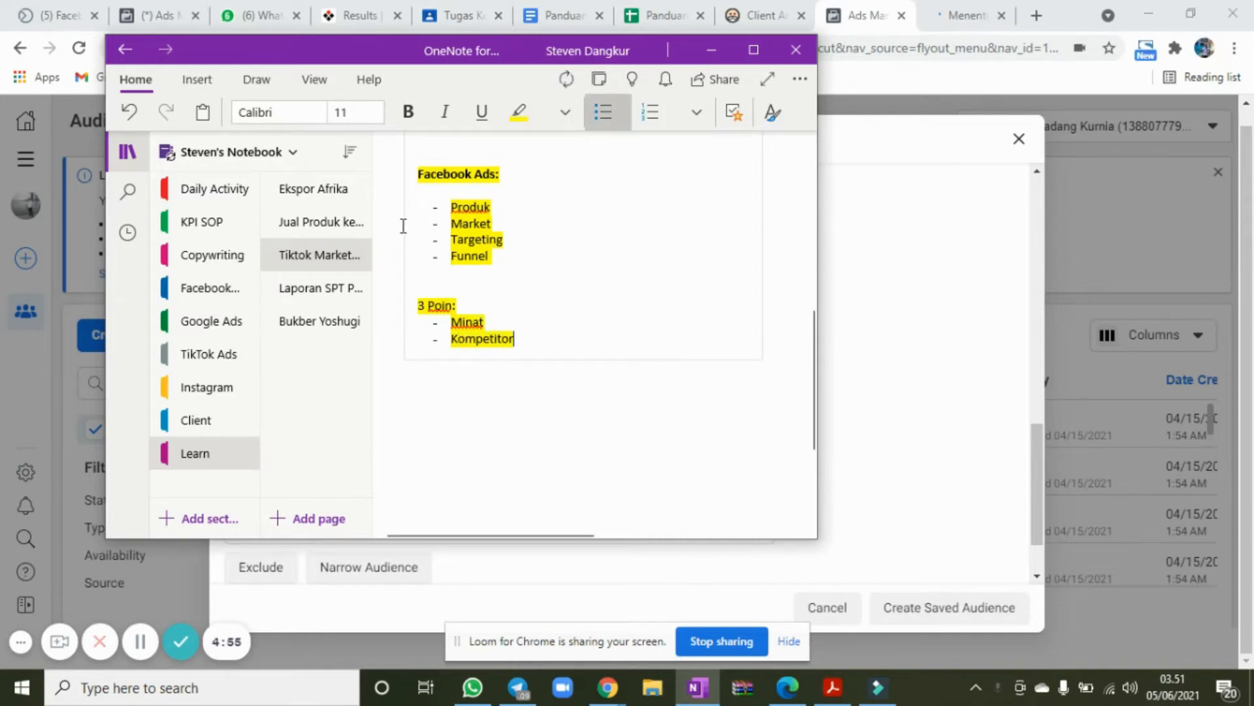
{"action": "key", "text": "Return"}
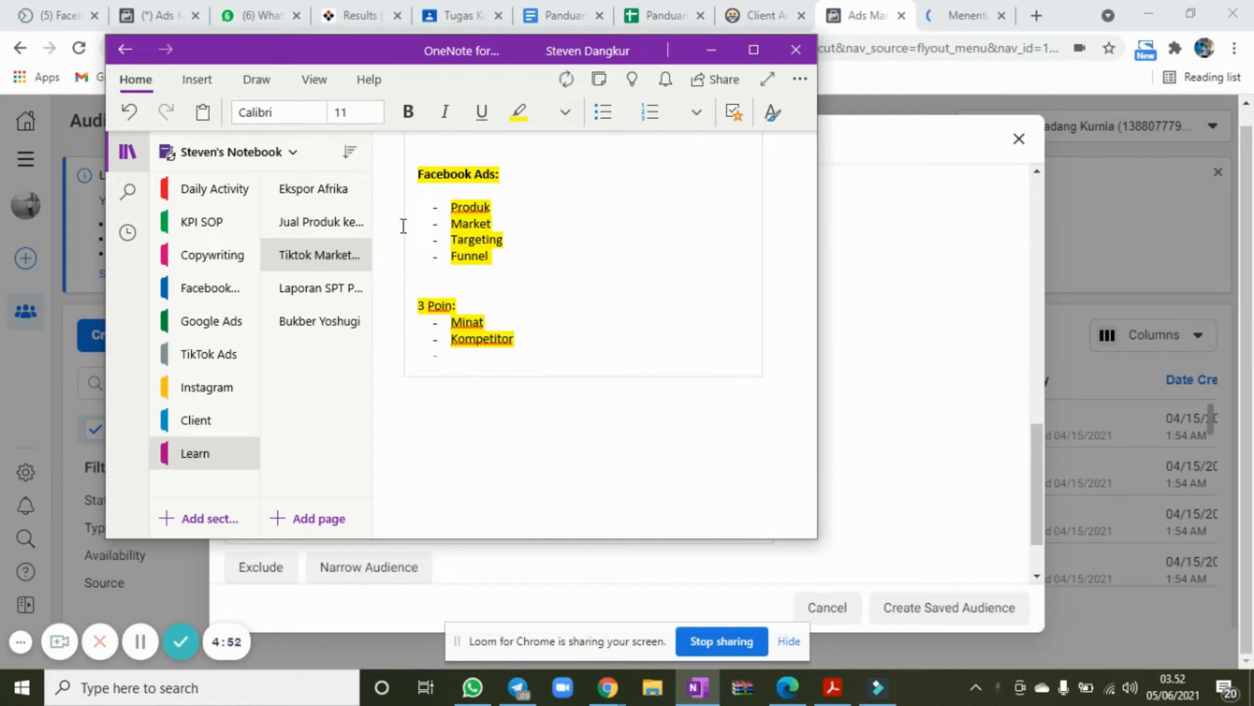
{"action": "type", "text": "Star"}
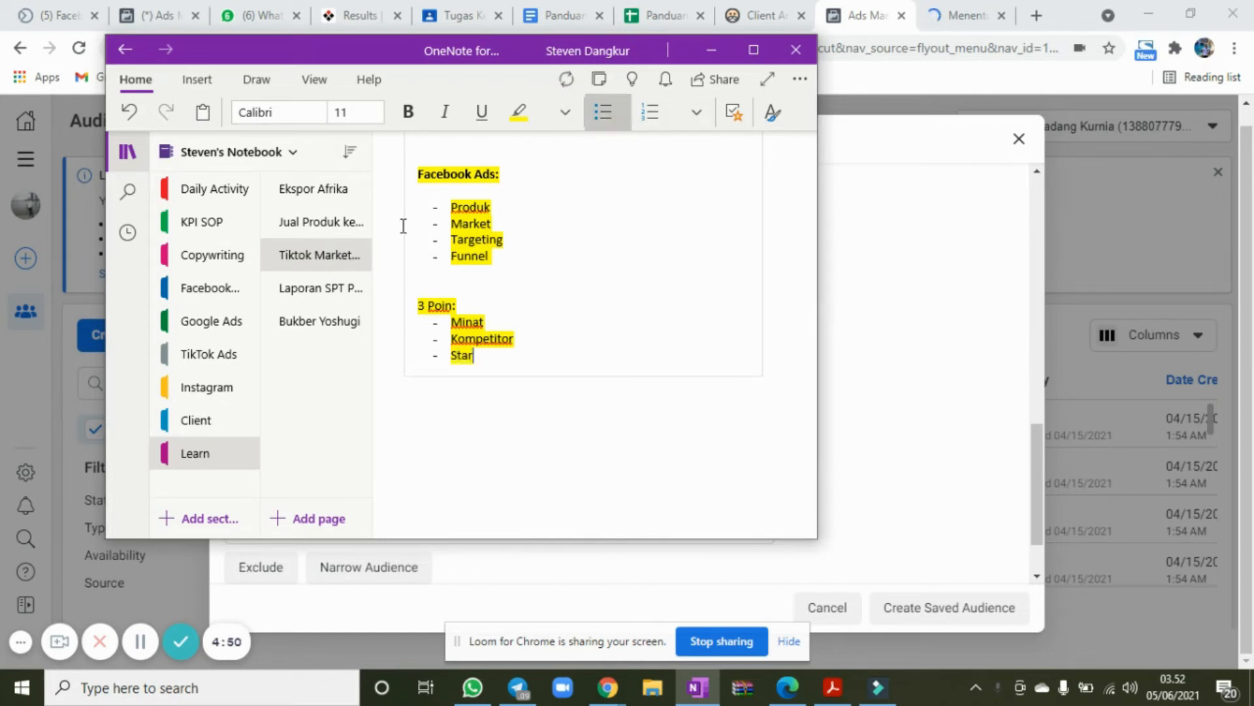
{"action": "type", "text": "/Idola"}
- Extend the first item under "3 Poin:" to read "Minat/Interest"
{"action": "key", "text": "Up"}
{"action": "key", "text": "Up"}
{"action": "type", "text": "?Int"}
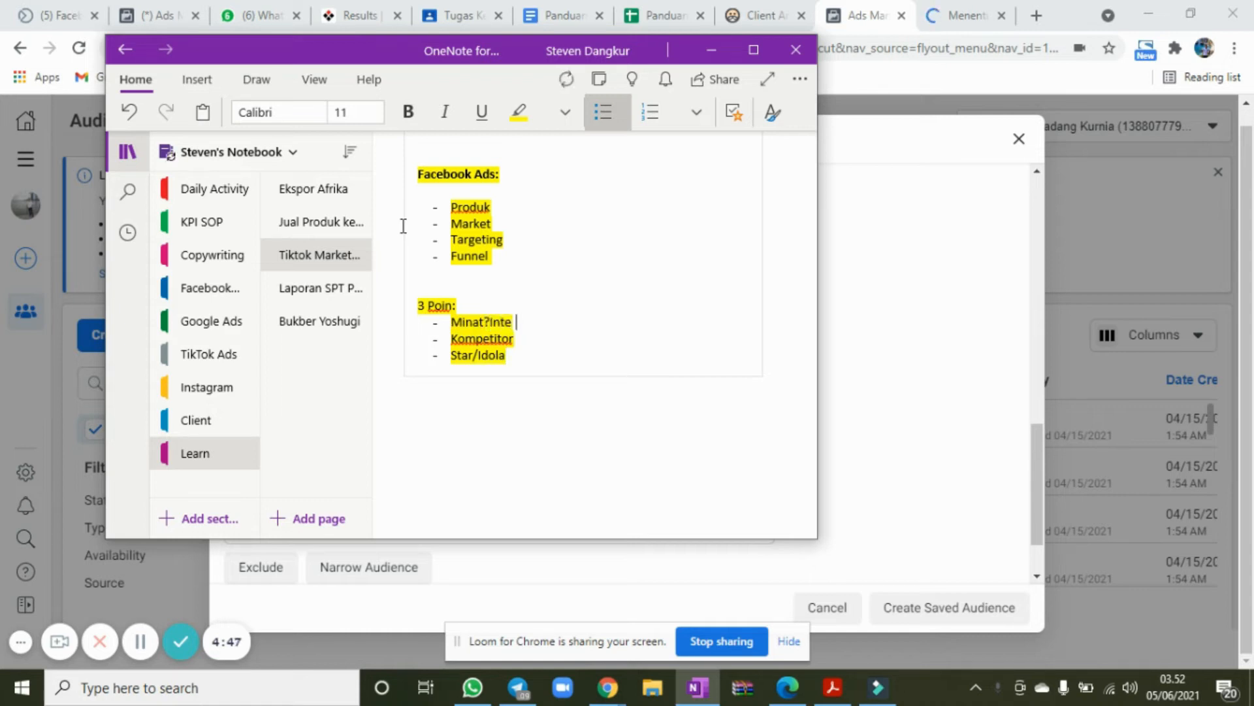
{"action": "key", "text": "BackSpace"}
{"action": "key", "text": "BackSpace"}
{"action": "key", "text": "BackSpace"}
{"action": "key", "text": "BackSpace"}
{"action": "type", "text": "/Interest"}
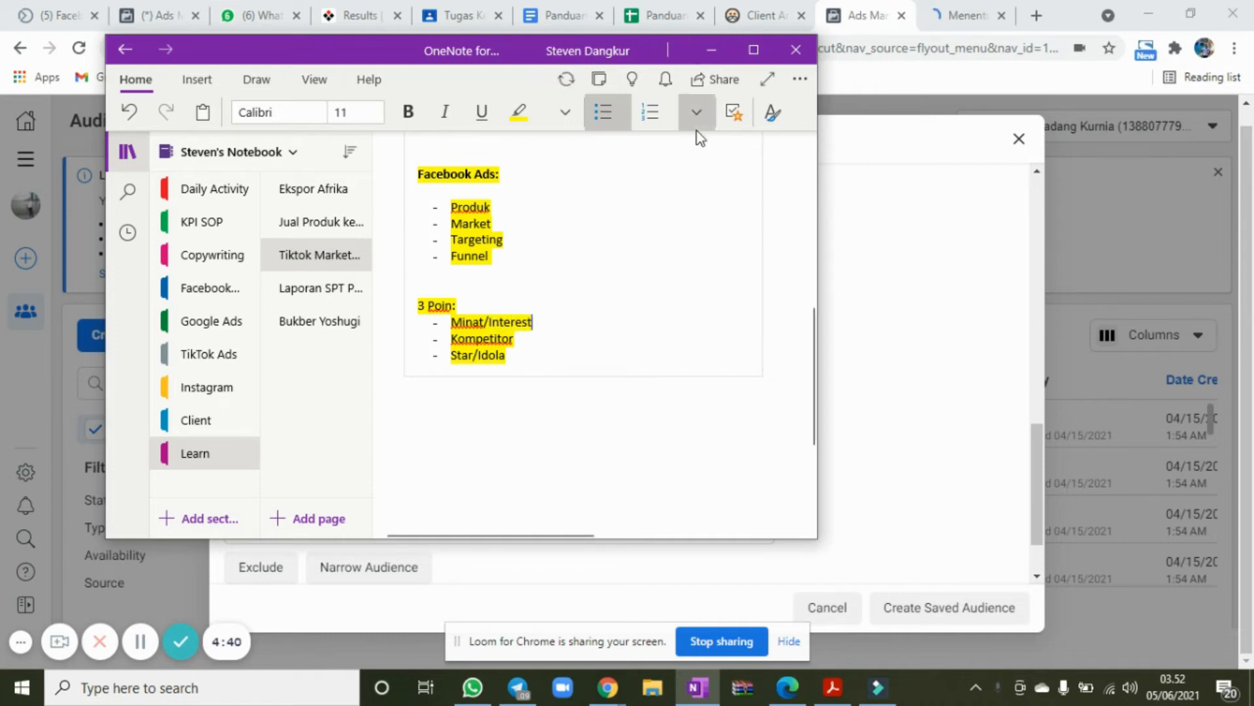
- Switch back to Ads Manager and add the interests Merry Riana and Ippho Santosa & Tim Khalifah to the detailed targeting
{"action": "left_click", "coordinate": [712, 52]}
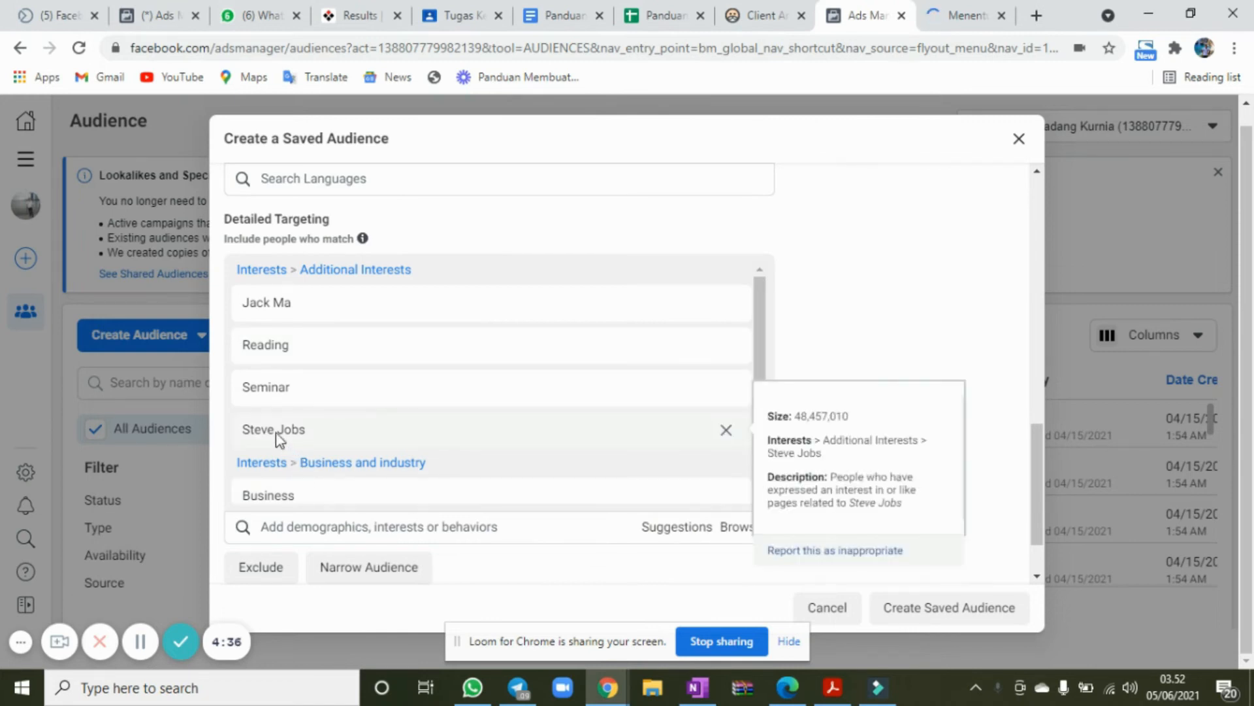
{"action": "left_click", "coordinate": [303, 525]}
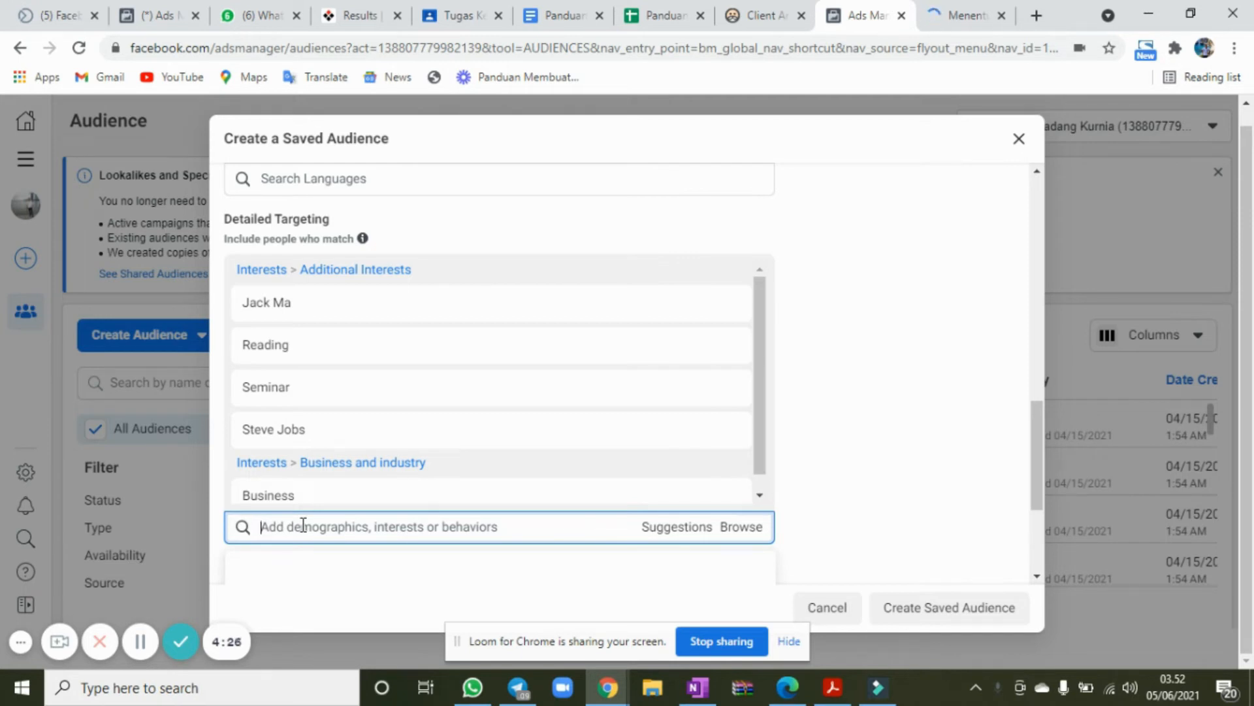
{"action": "type", "text": "merry riana"}
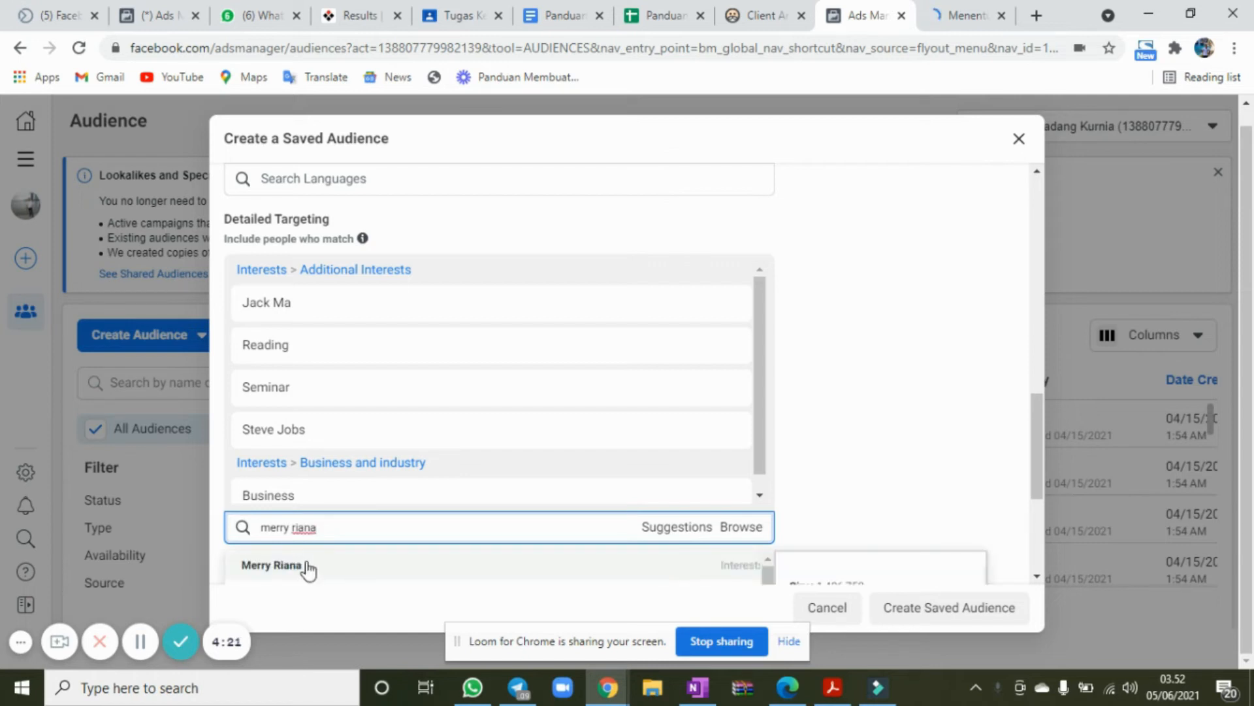
{"action": "left_click", "coordinate": [307, 566]}
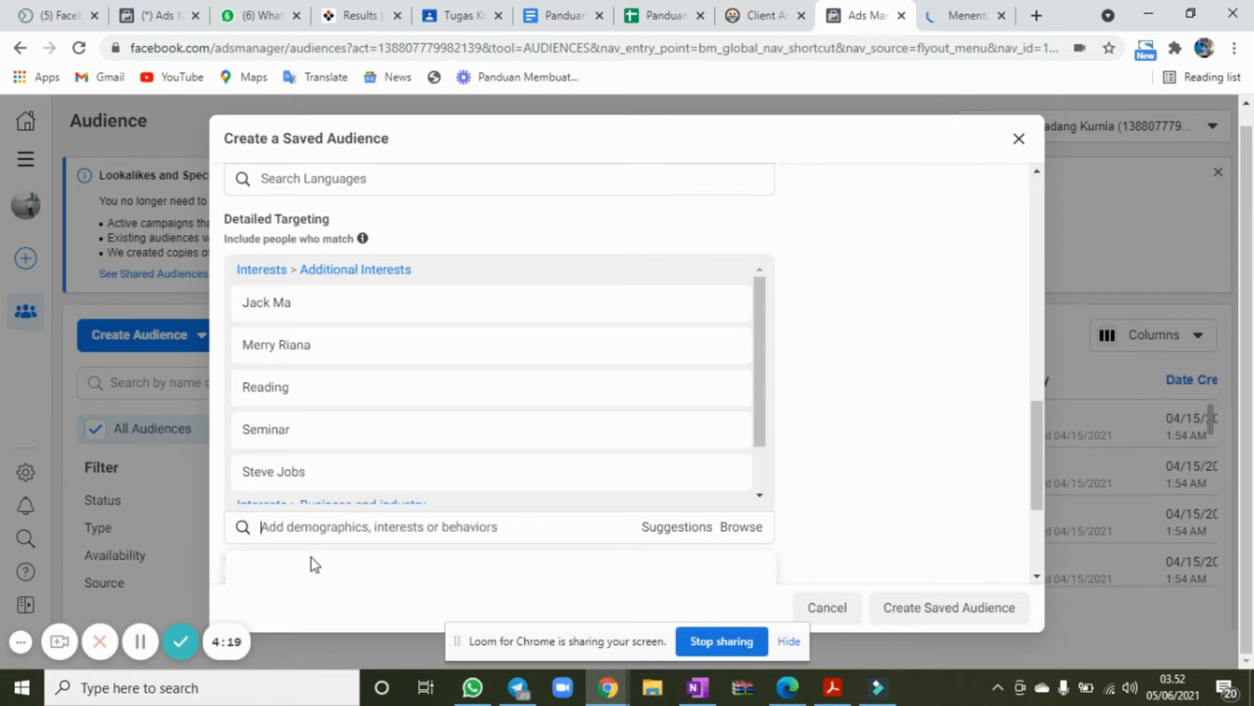
{"action": "type", "text": "ippho santosa"}
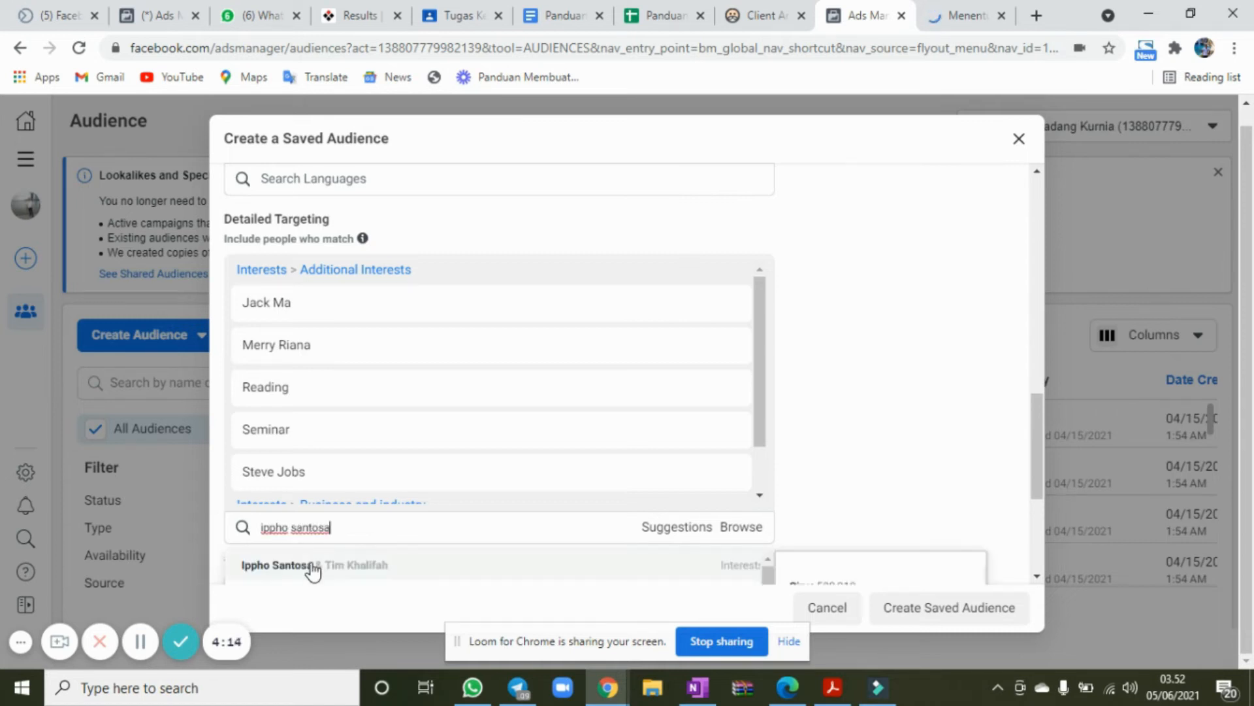
{"action": "left_click", "coordinate": [312, 570]}
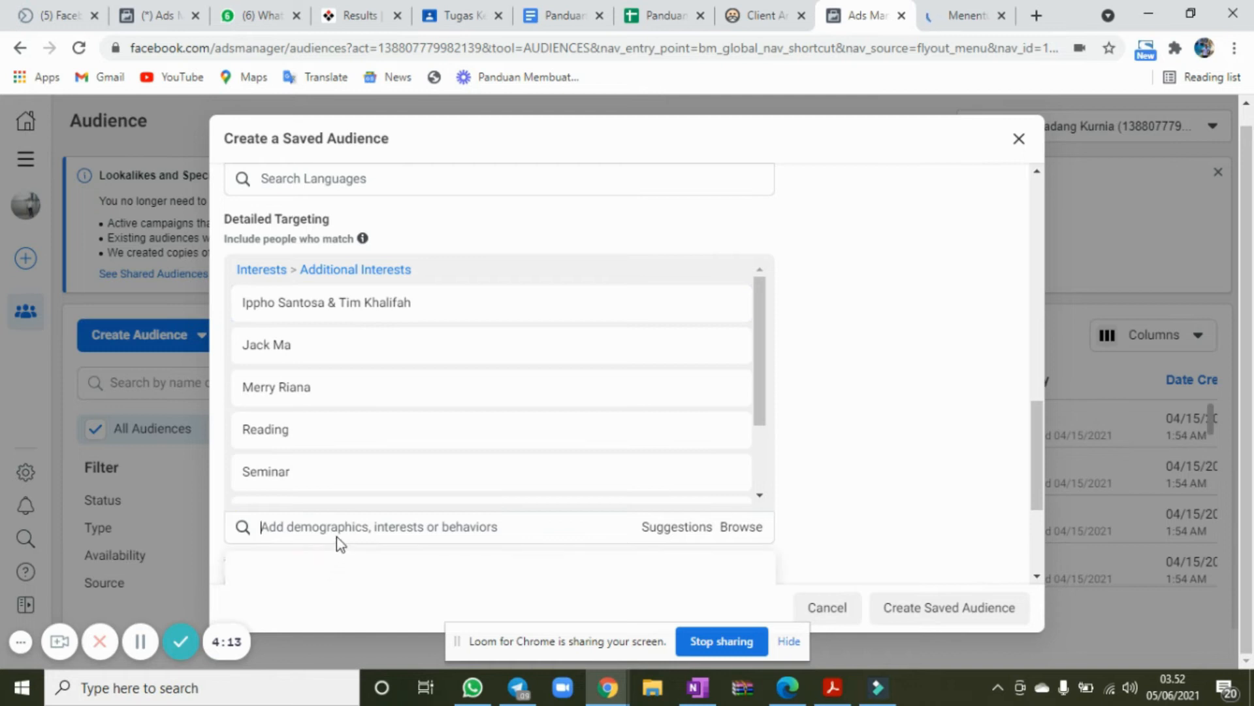
- Try to add the interest Tung Desem Waringin to the detailed targeting
{"action": "type", "text": "tung desem waringin"}
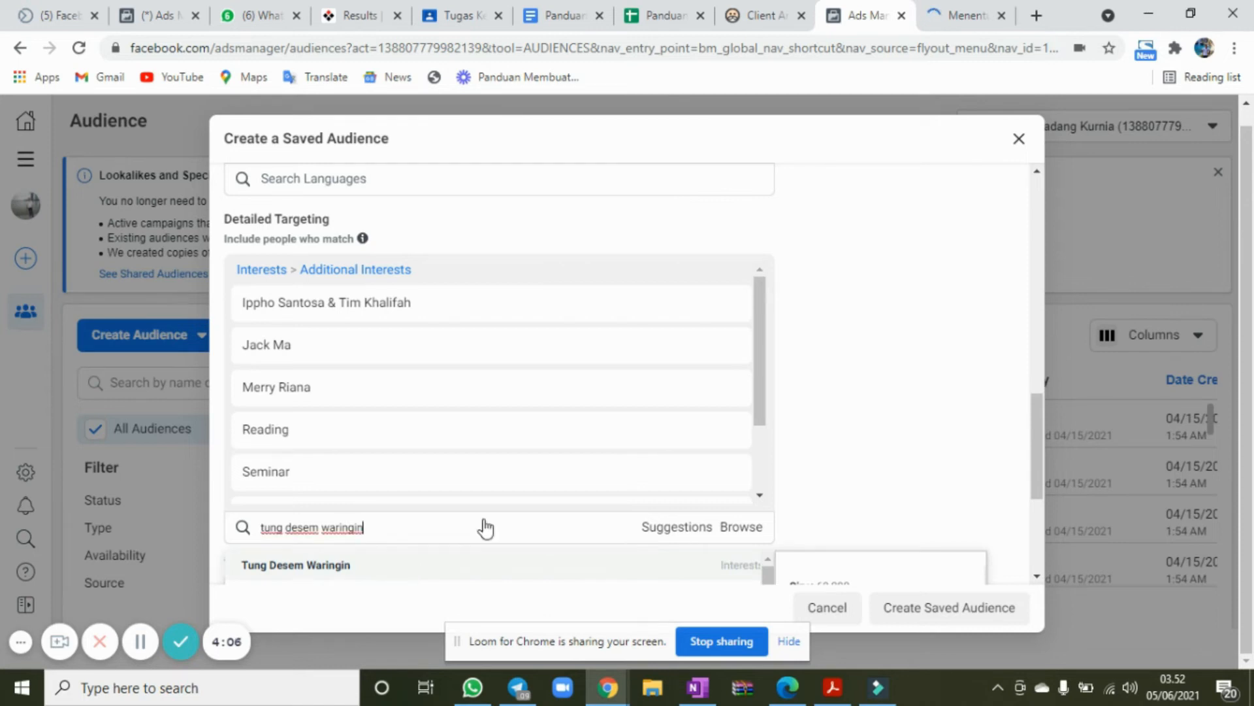
{"action": "left_click", "coordinate": [883, 409]}
{"action": "scroll", "coordinate": [883, 410], "scroll_direction": "down", "scroll_amount": 2}
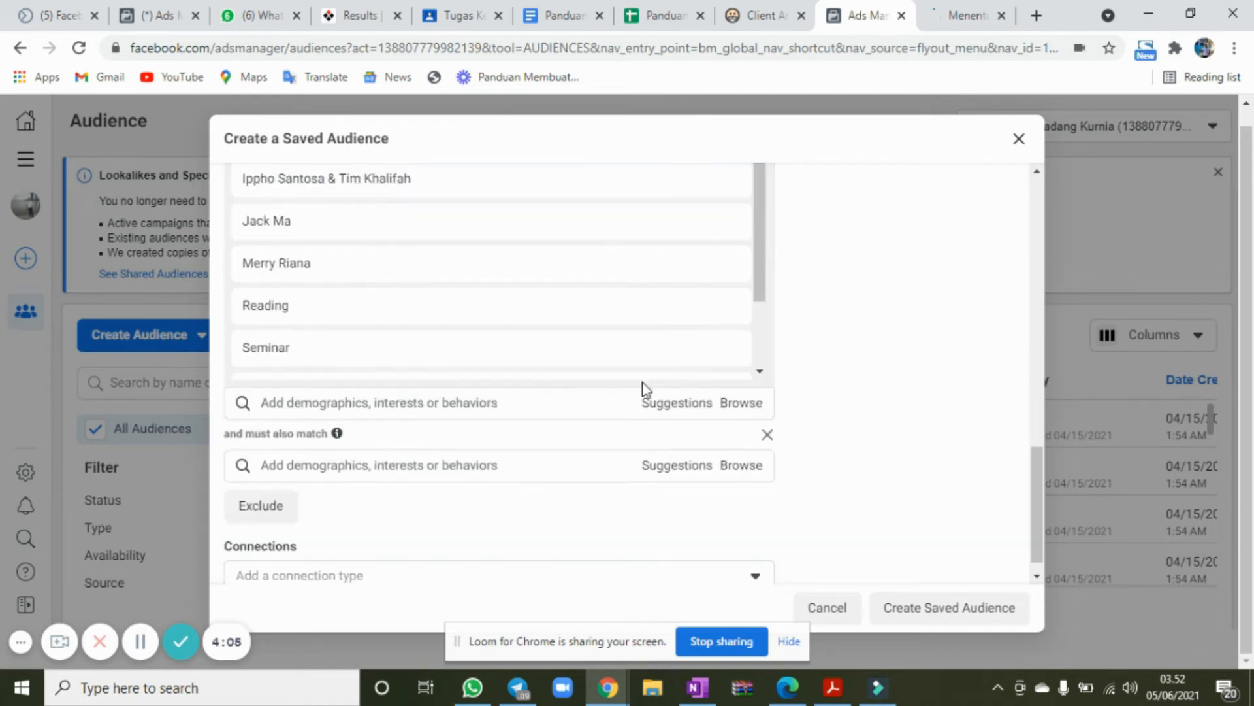
- Add the suggested interests Bill Gates and Multi-level marketing to the audience's detailed targeting
{"action": "left_click", "coordinate": [673, 410]}
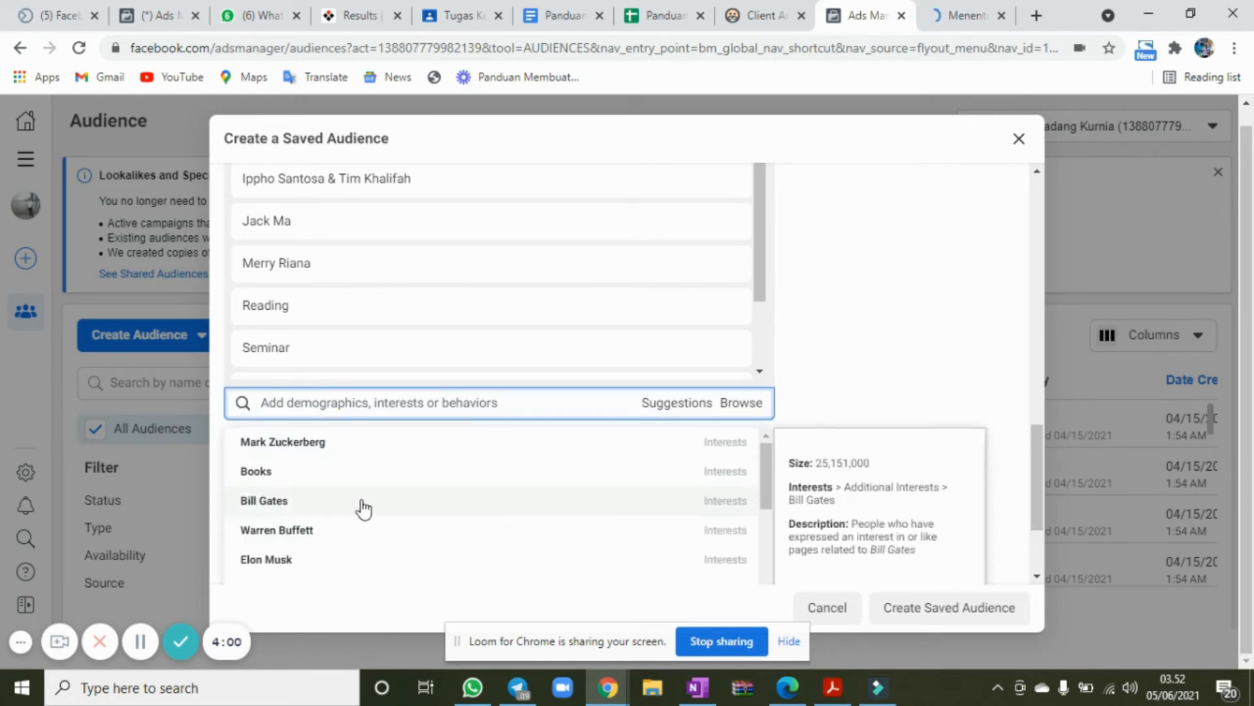
{"action": "left_click", "coordinate": [271, 504]}
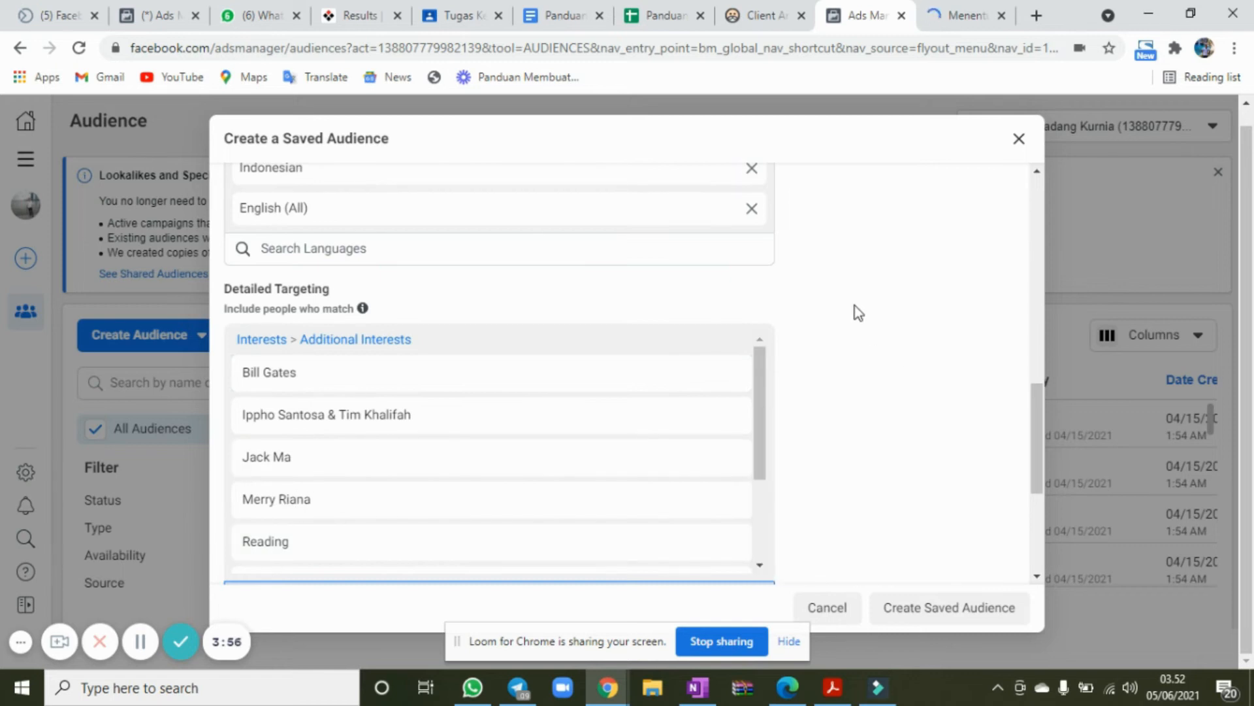
{"action": "scroll", "coordinate": [854, 304], "scroll_direction": "down", "scroll_amount": 3}
{"action": "scroll", "coordinate": [322, 503], "scroll_direction": "down", "scroll_amount": 7}
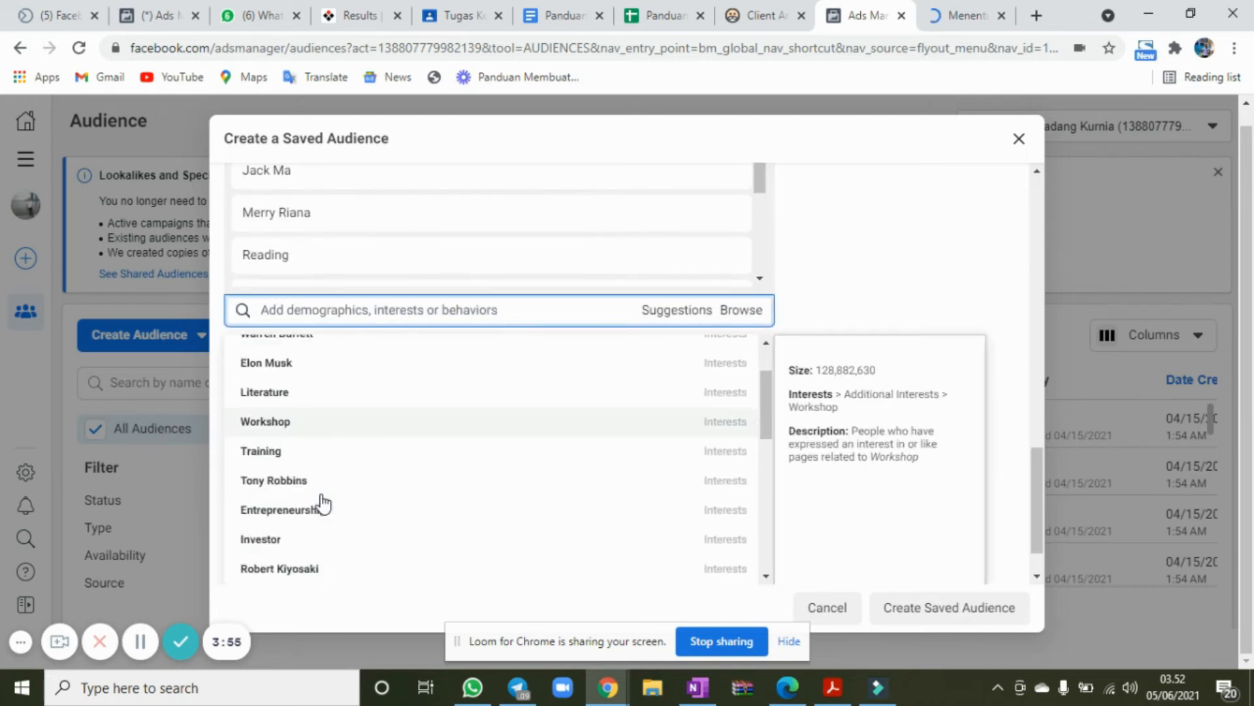
{"action": "scroll", "coordinate": [322, 504], "scroll_direction": "down", "scroll_amount": 3}
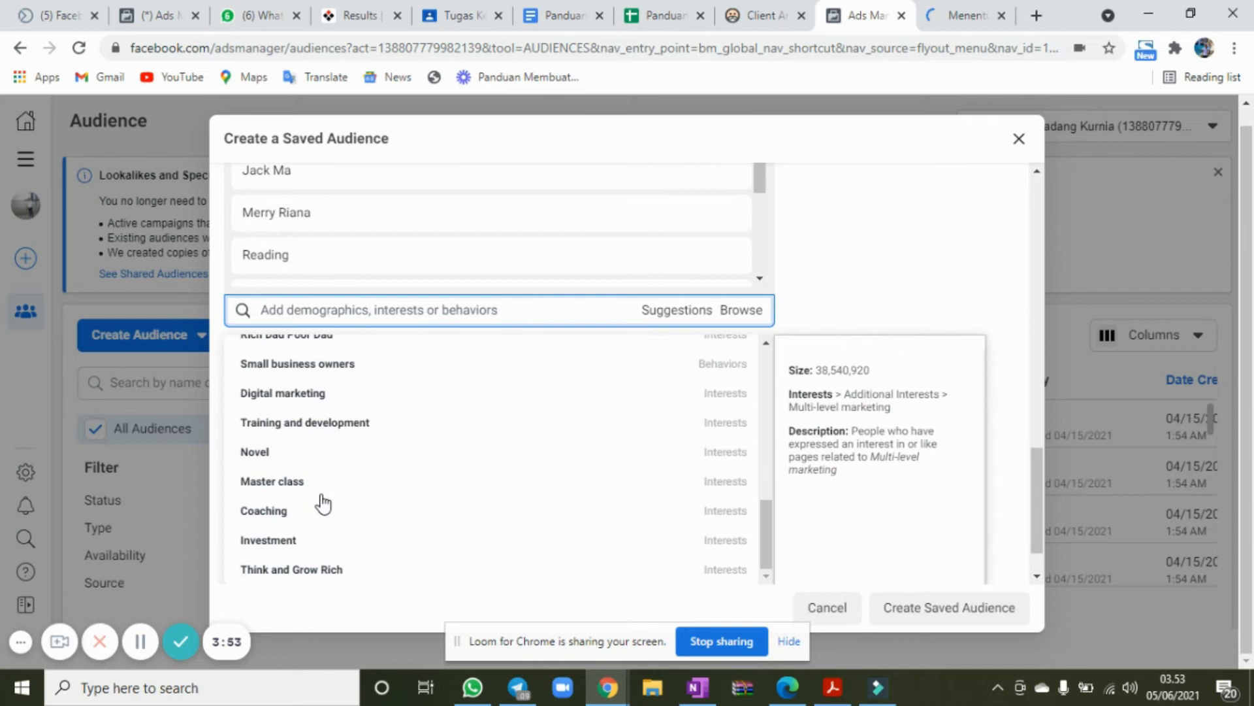
{"action": "scroll", "coordinate": [322, 503], "scroll_direction": "up", "scroll_amount": 1}
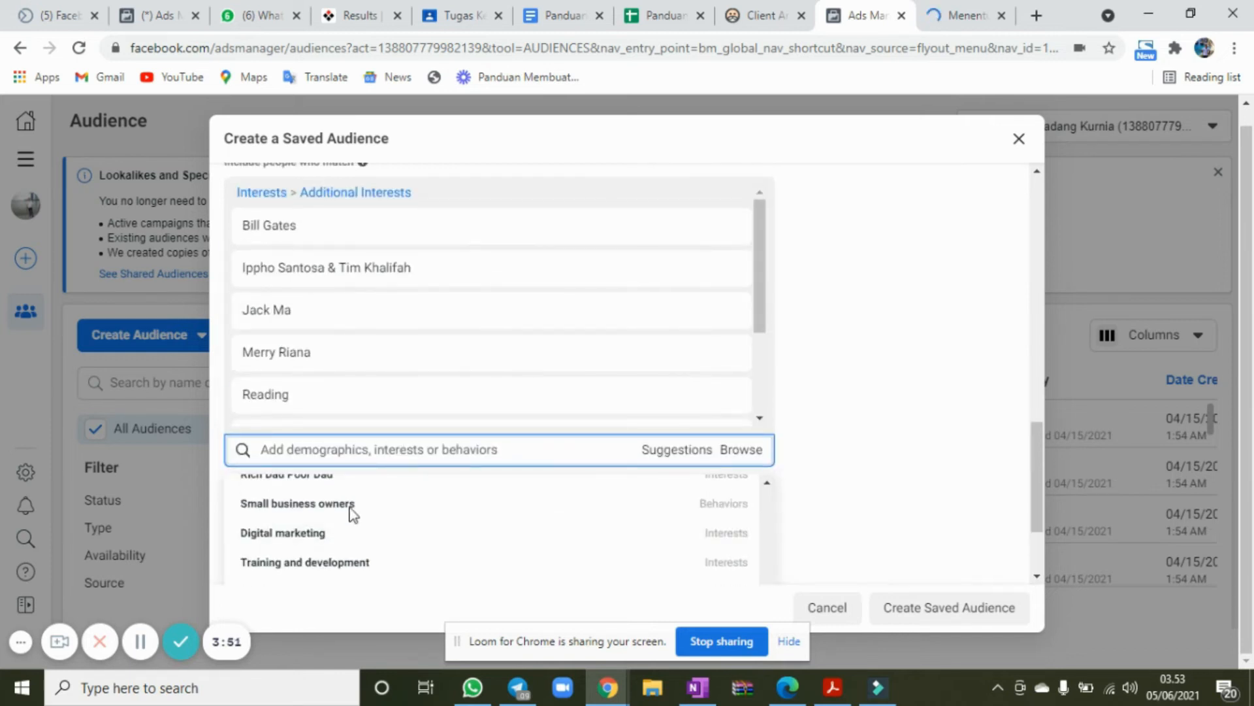
{"action": "scroll", "coordinate": [347, 543], "scroll_direction": "down", "scroll_amount": 2}
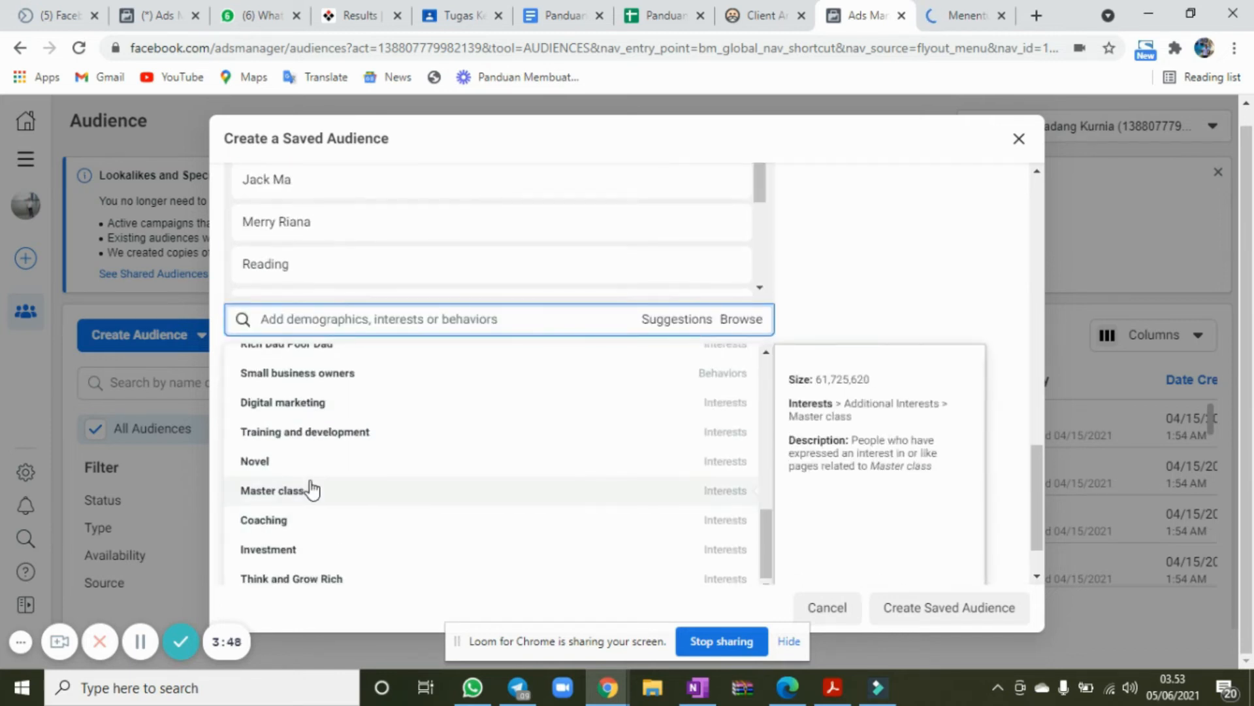
{"action": "scroll", "coordinate": [310, 487], "scroll_direction": "up", "scroll_amount": 3}
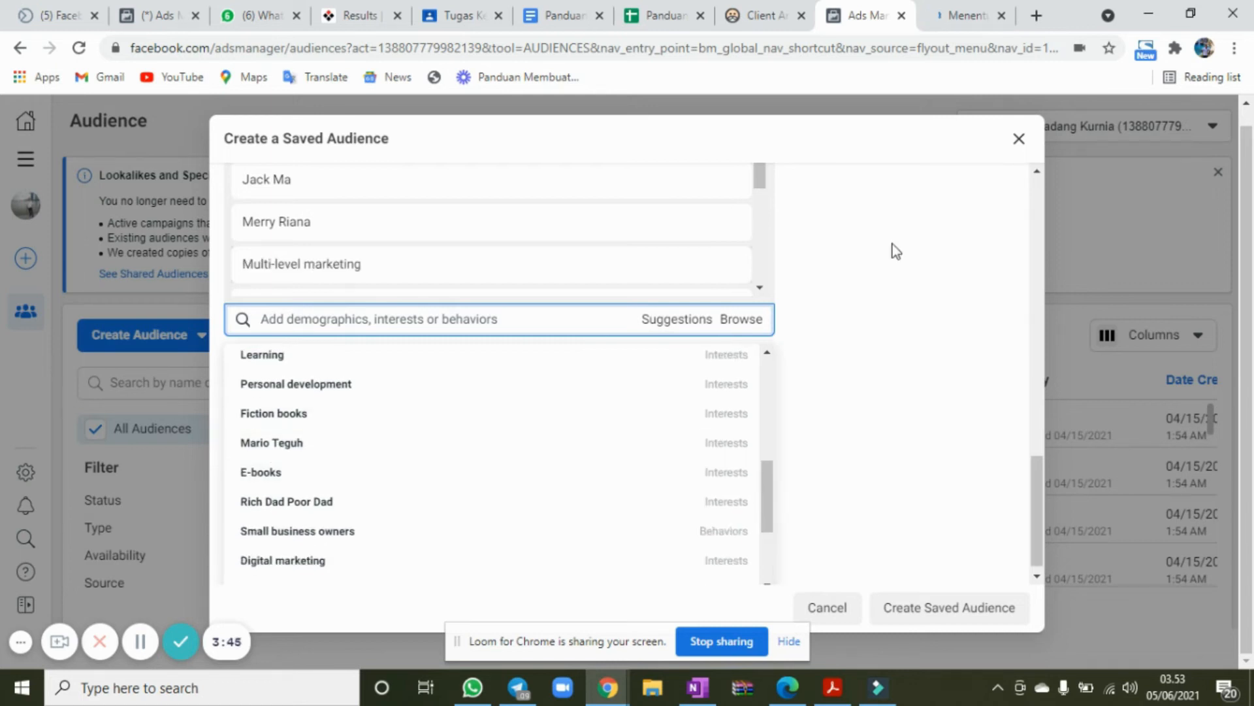
{"action": "left_click", "coordinate": [841, 308]}
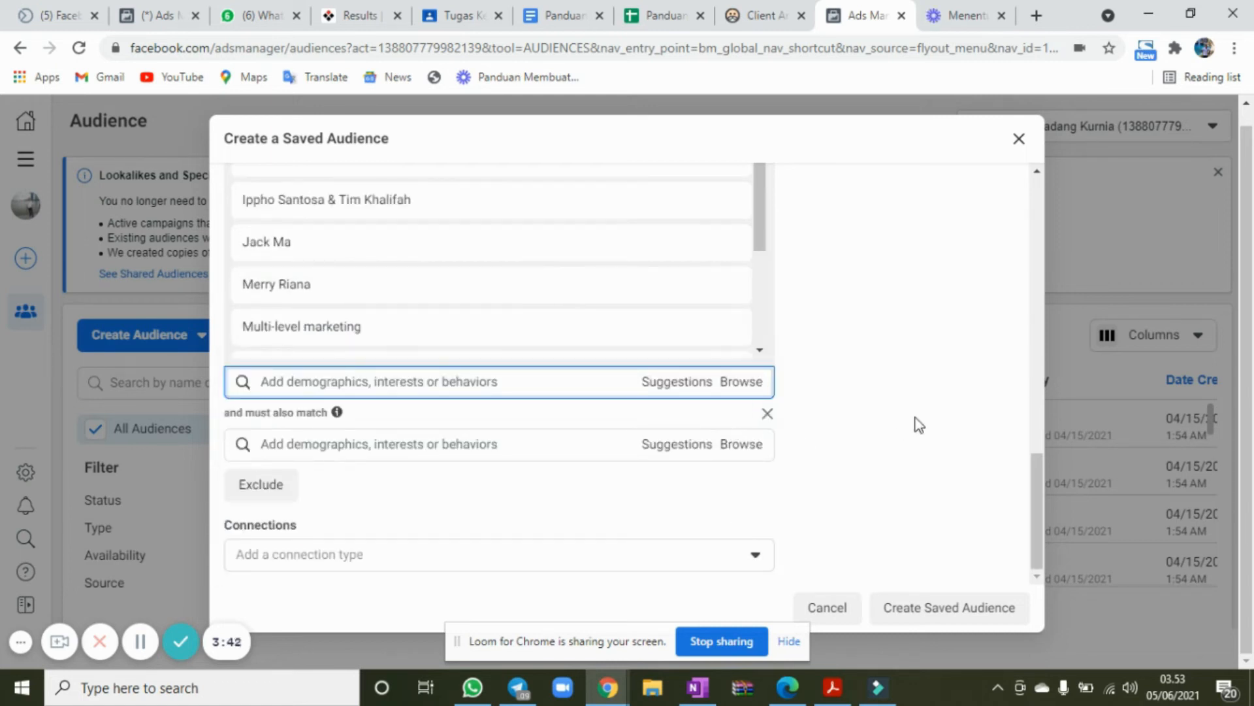
- Review the targeted languages and interests, and remove the empty must-also-match condition
{"action": "scroll", "coordinate": [401, 305], "scroll_direction": "up", "scroll_amount": 1}
{"action": "scroll", "coordinate": [401, 304], "scroll_direction": "up", "scroll_amount": 3}
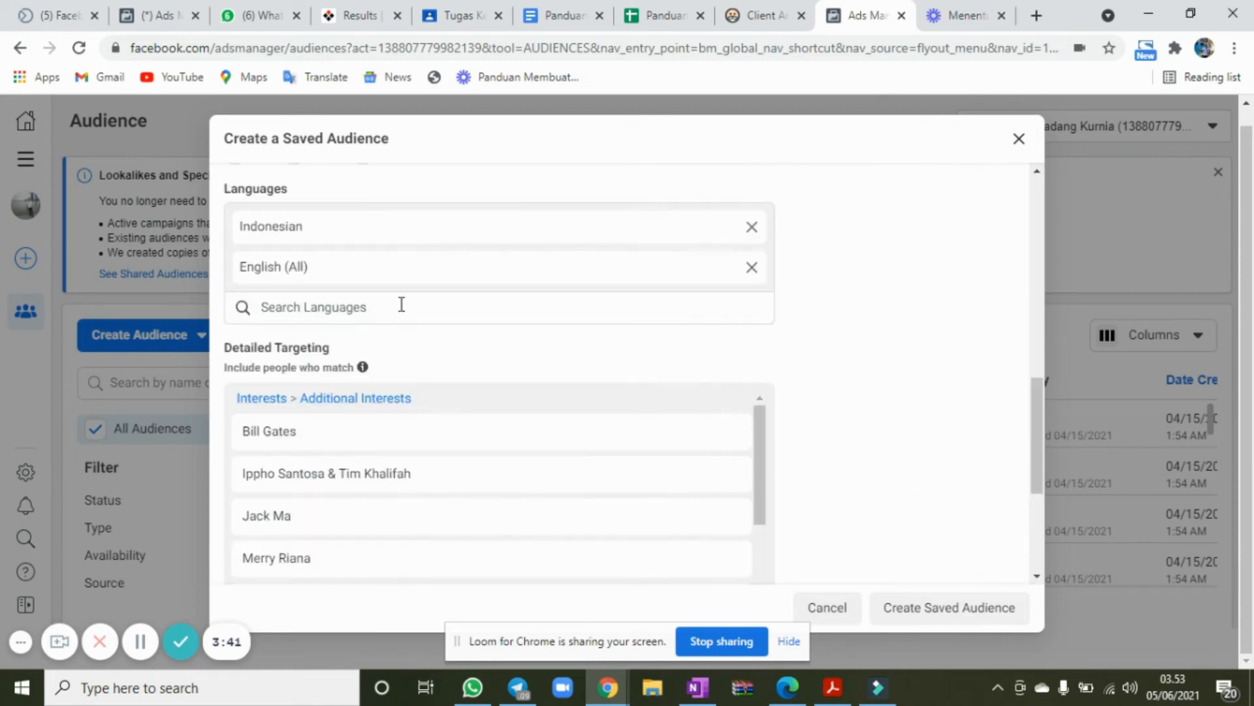
{"action": "scroll", "coordinate": [402, 304], "scroll_direction": "down", "scroll_amount": 4}
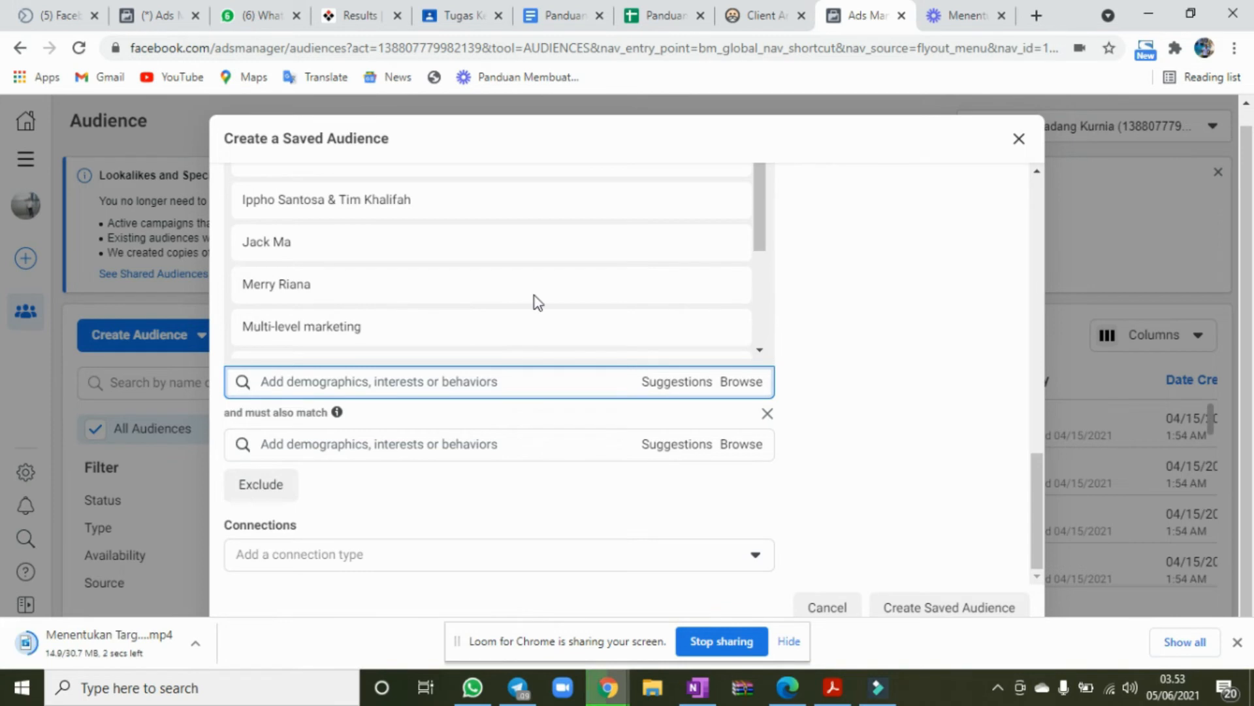
{"action": "scroll", "coordinate": [757, 292], "scroll_direction": "down", "scroll_amount": 4}
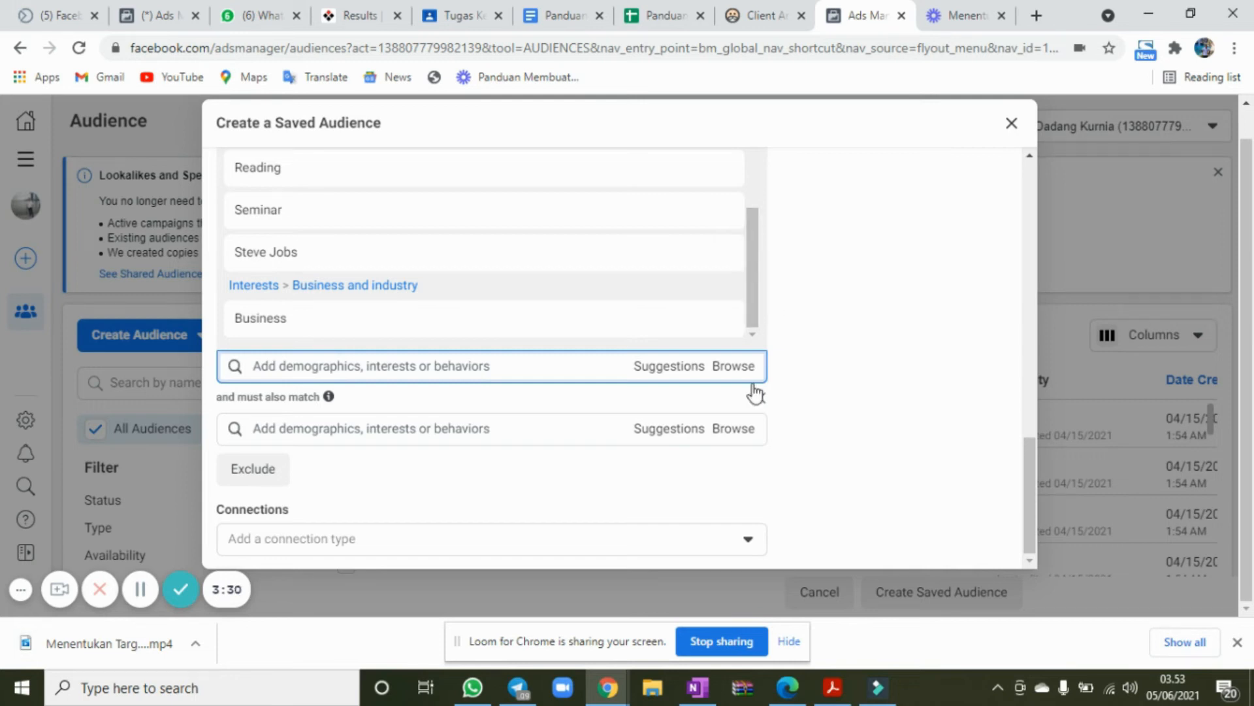
{"action": "left_click", "coordinate": [760, 398]}
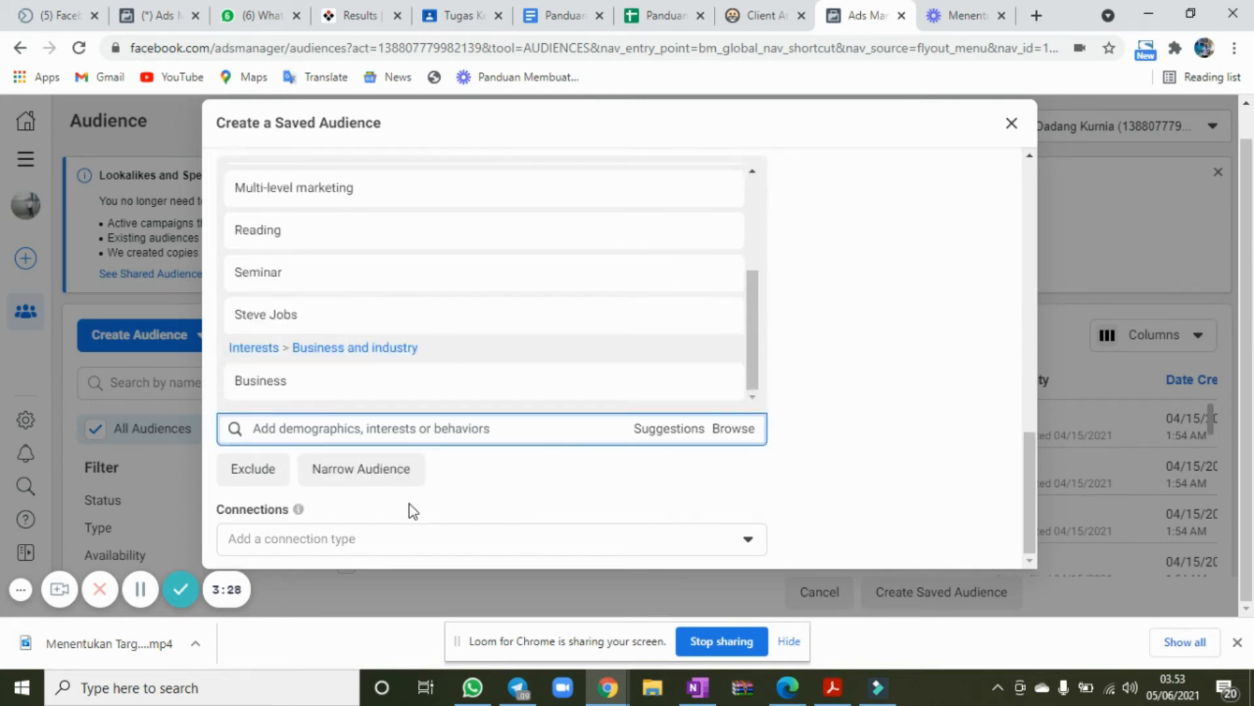
- Narrow the audience to people who must also match the interests Seminar or Workshop
{"action": "left_click", "coordinate": [381, 475]}
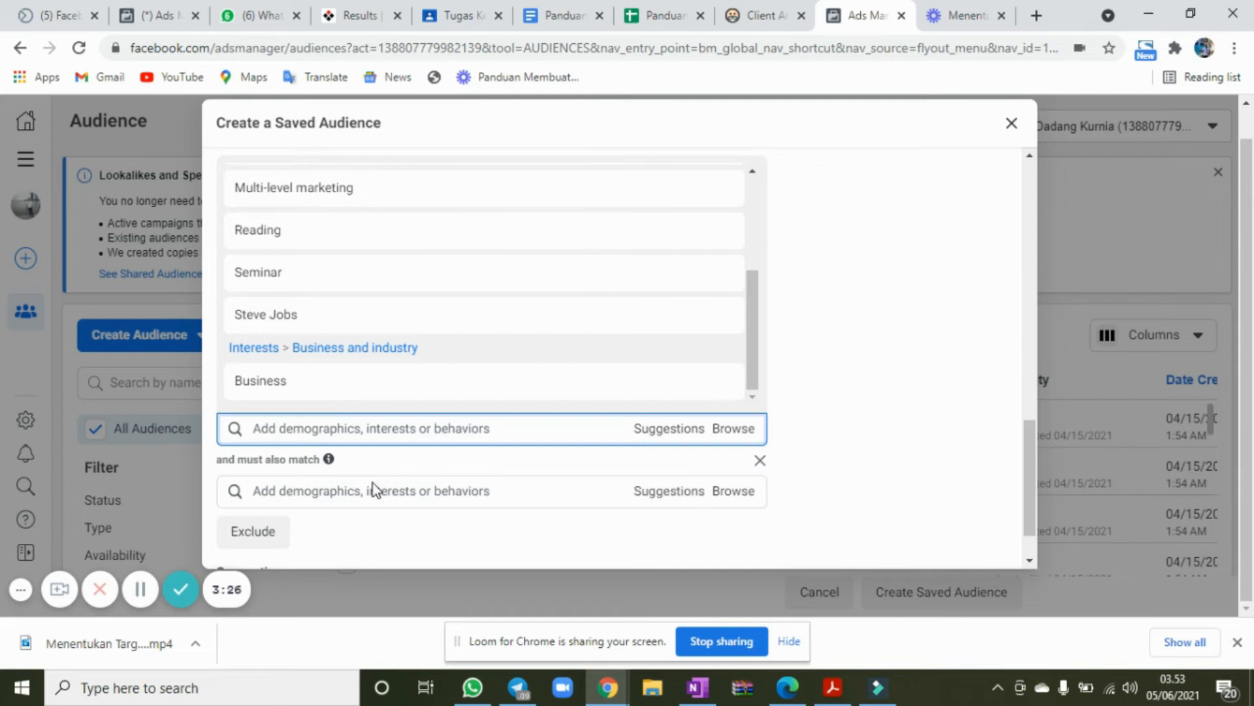
{"action": "left_click", "coordinate": [371, 487]}
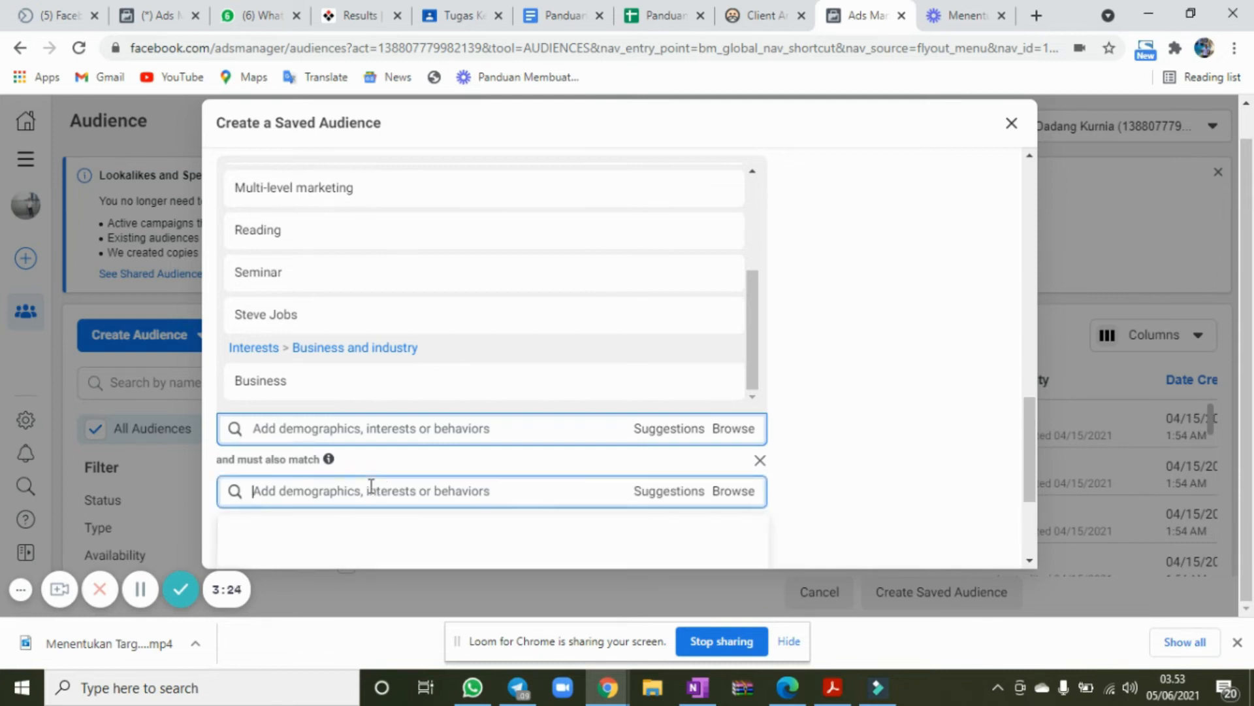
{"action": "type", "text": "seminar"}
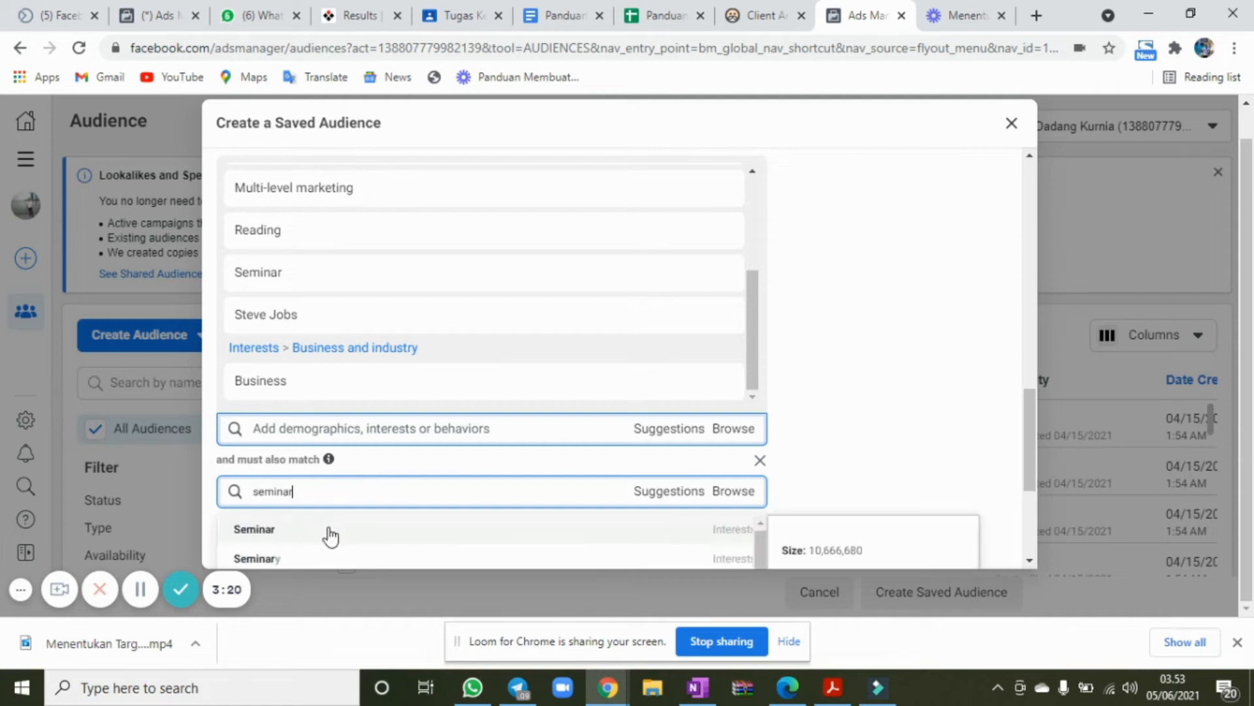
{"action": "left_click", "coordinate": [323, 531]}
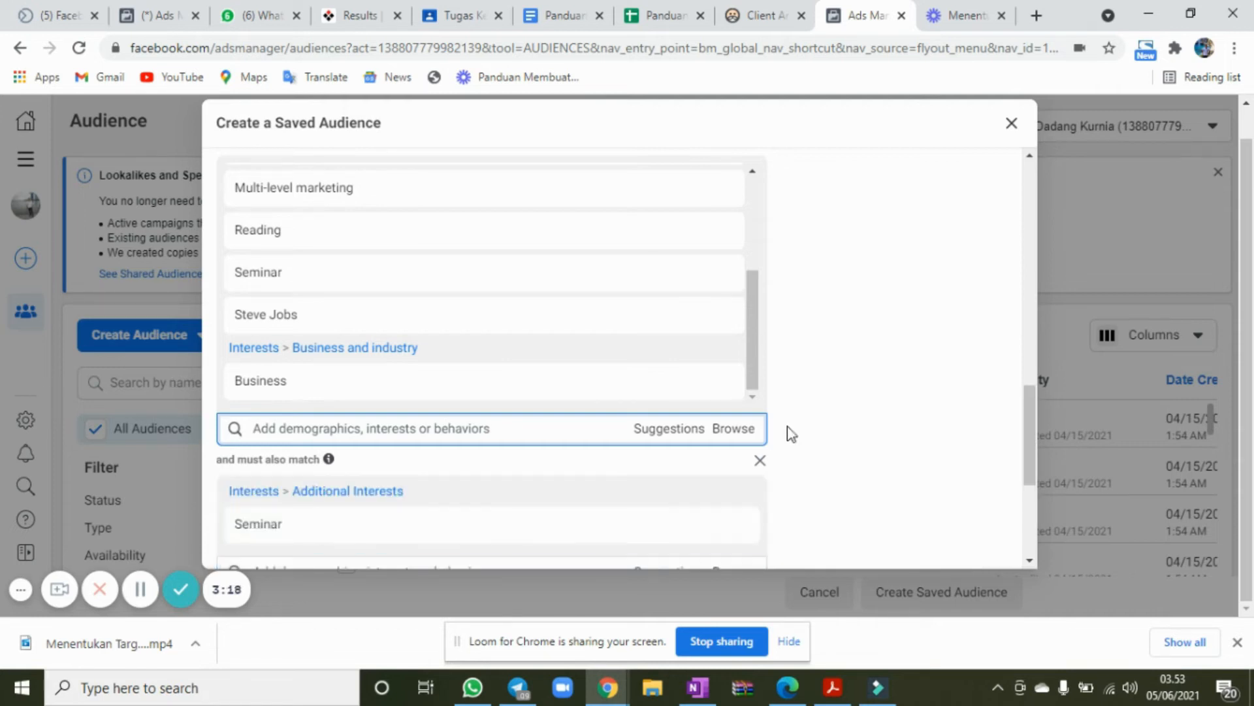
{"action": "scroll", "coordinate": [787, 427], "scroll_direction": "down", "scroll_amount": 3}
{"action": "left_click", "coordinate": [436, 366]}
{"action": "type", "text": "wd"}
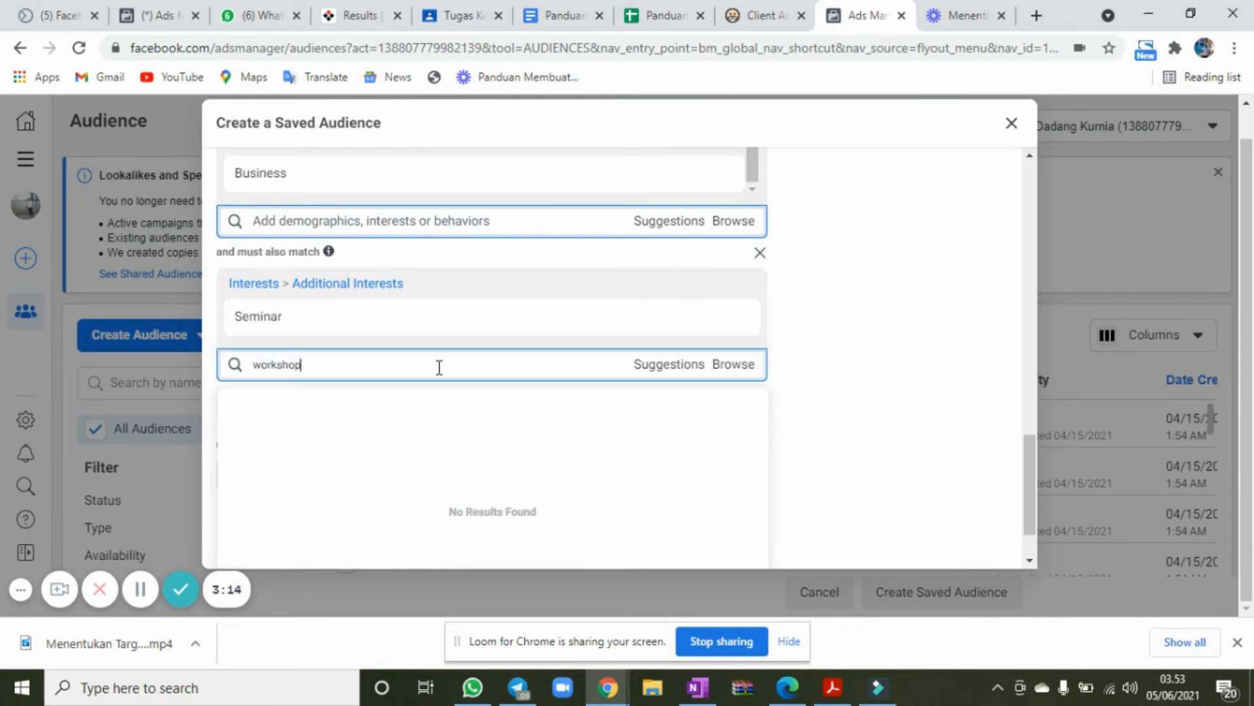
{"action": "left_click", "coordinate": [367, 402]}
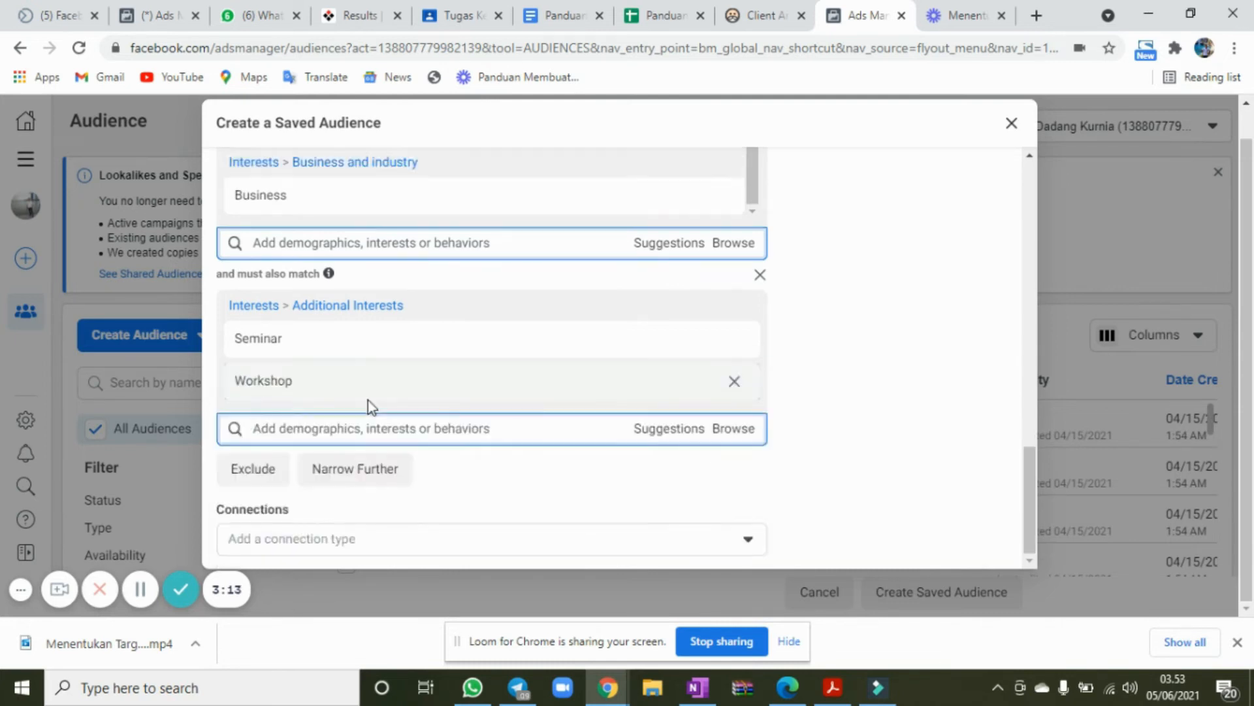
- Add the interest Business opportunity to the must-also-match condition
{"action": "type", "text": "busines"}
{"action": "type", "text": "s oppo"}
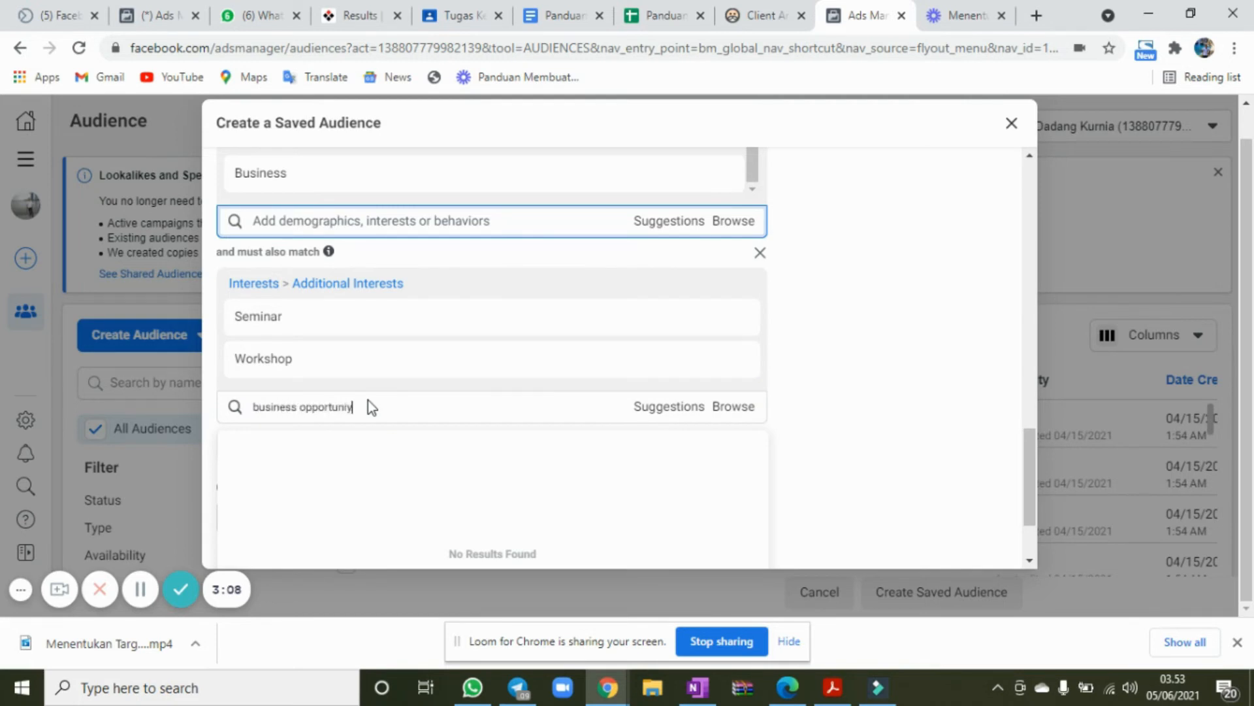
{"action": "type", "text": "rtuniy"}
{"action": "key", "text": "BackSpace"}
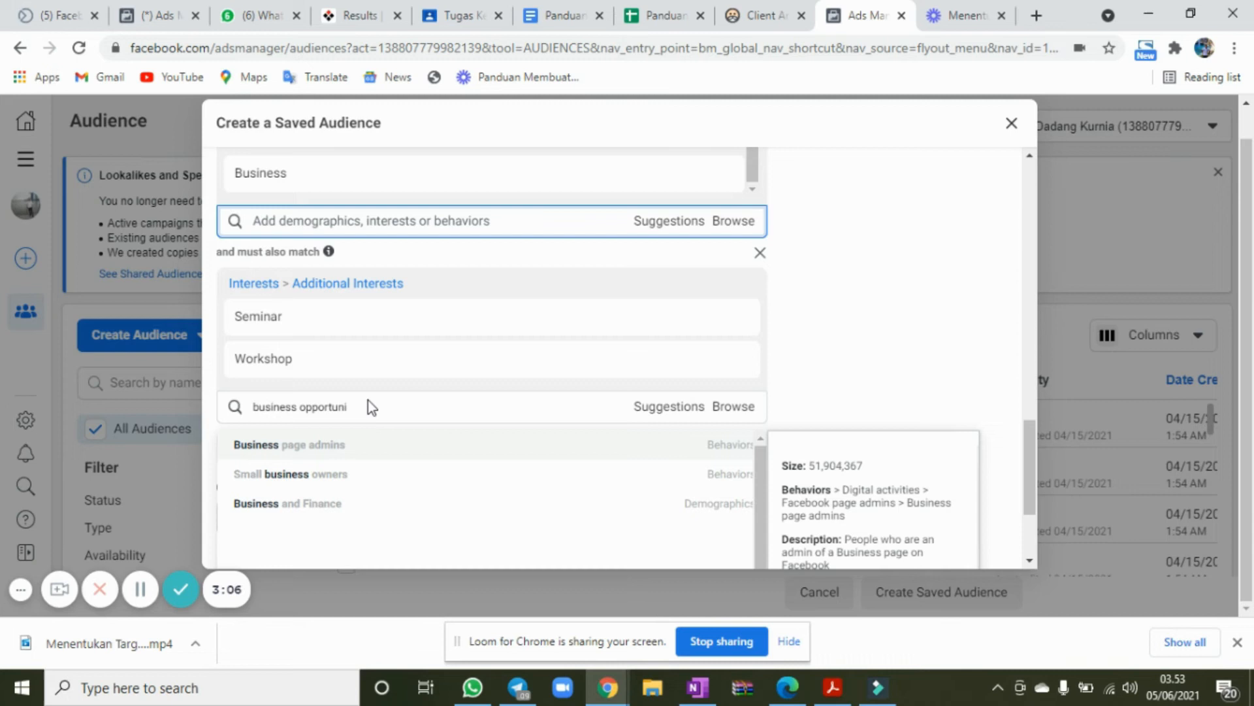
{"action": "left_click", "coordinate": [335, 451]}
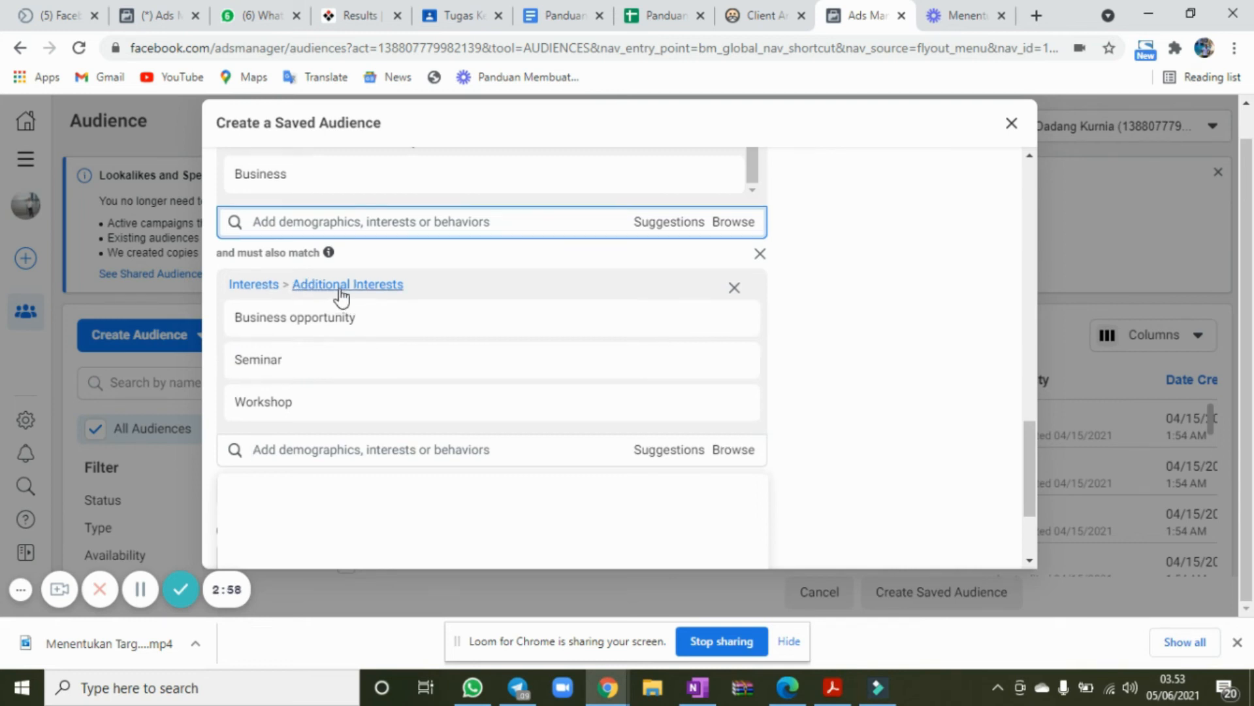
- Examine the explanation of audience narrowing and the audience details summary, particularly the potential reach and the location
{"action": "scroll", "coordinate": [341, 298], "scroll_direction": "up", "scroll_amount": 1}
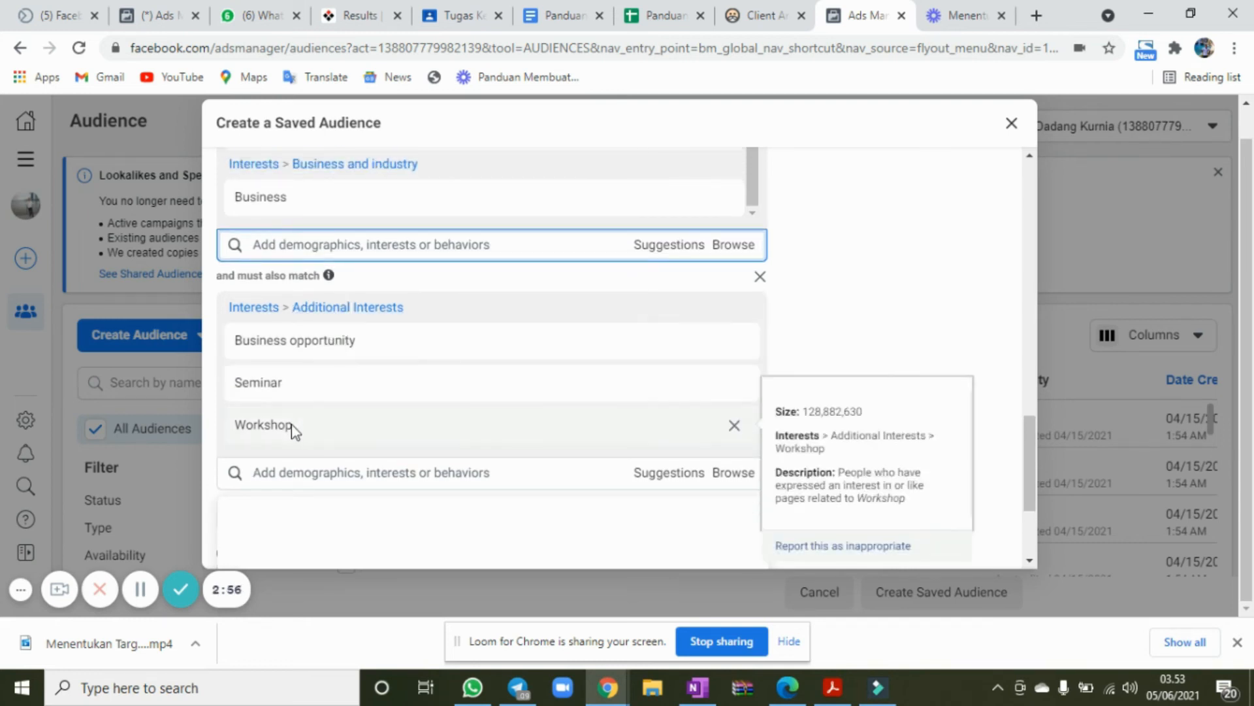
{"action": "scroll", "coordinate": [405, 425], "scroll_direction": "down", "scroll_amount": 1}
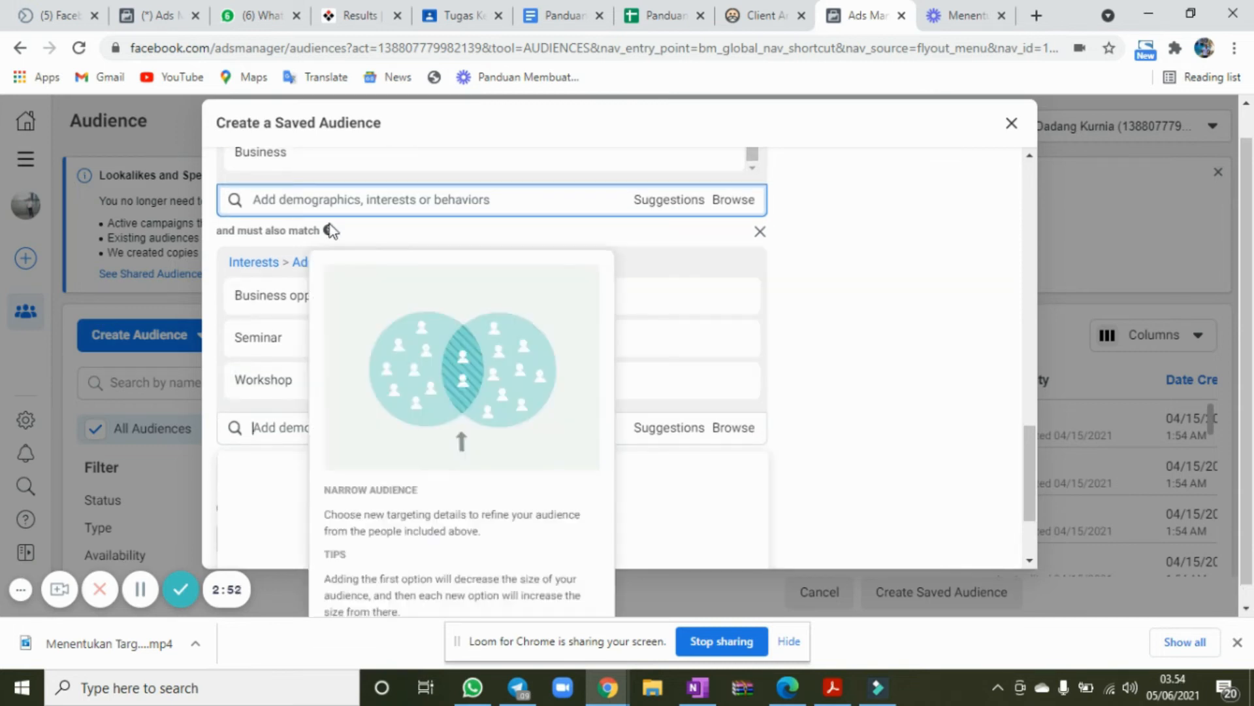
{"action": "mouse_move", "coordinate": [329, 230]}
{"action": "left_click", "coordinate": [885, 302]}
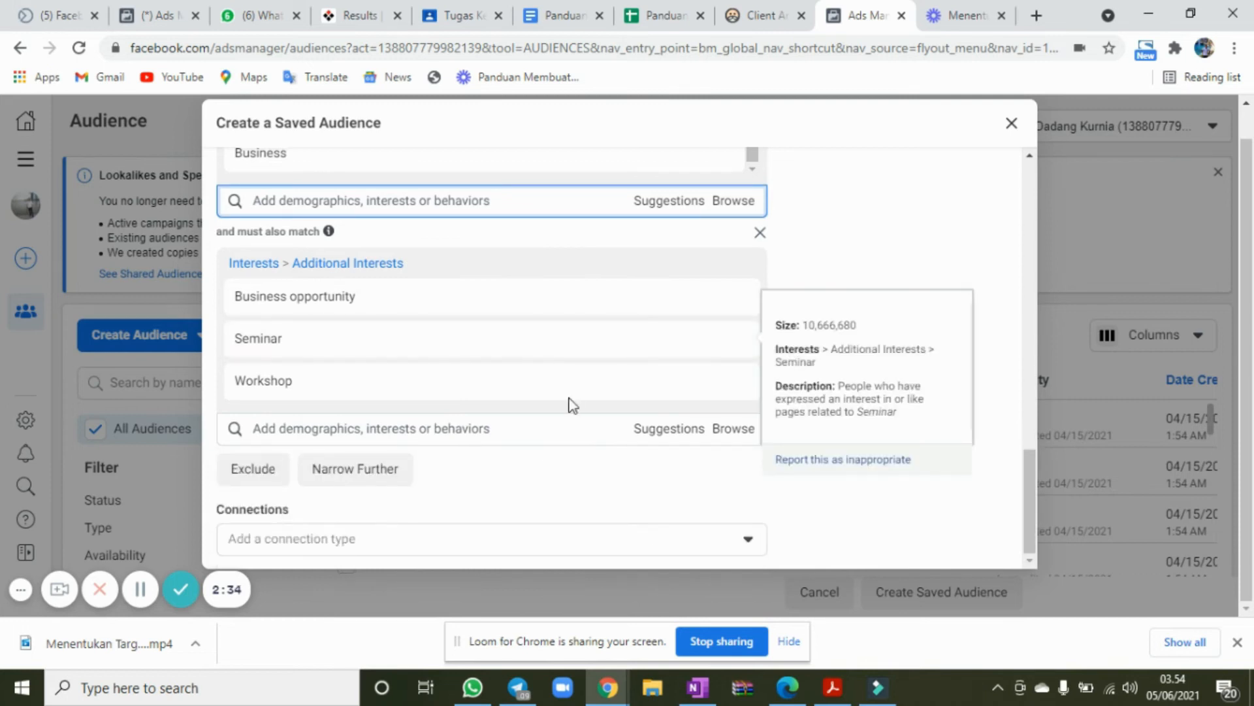
{"action": "scroll", "coordinate": [823, 350], "scroll_direction": "up", "scroll_amount": 15}
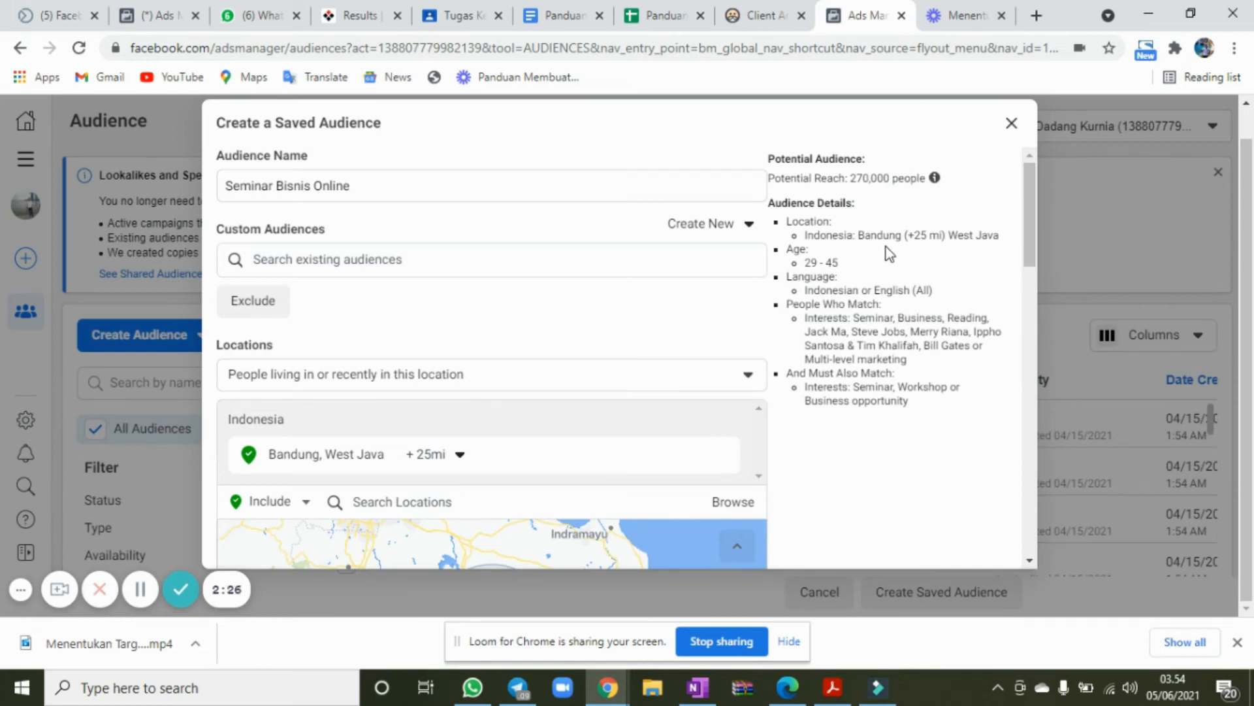
{"action": "left_click_drag", "start_coordinate": [861, 235], "coordinate": [945, 237]}
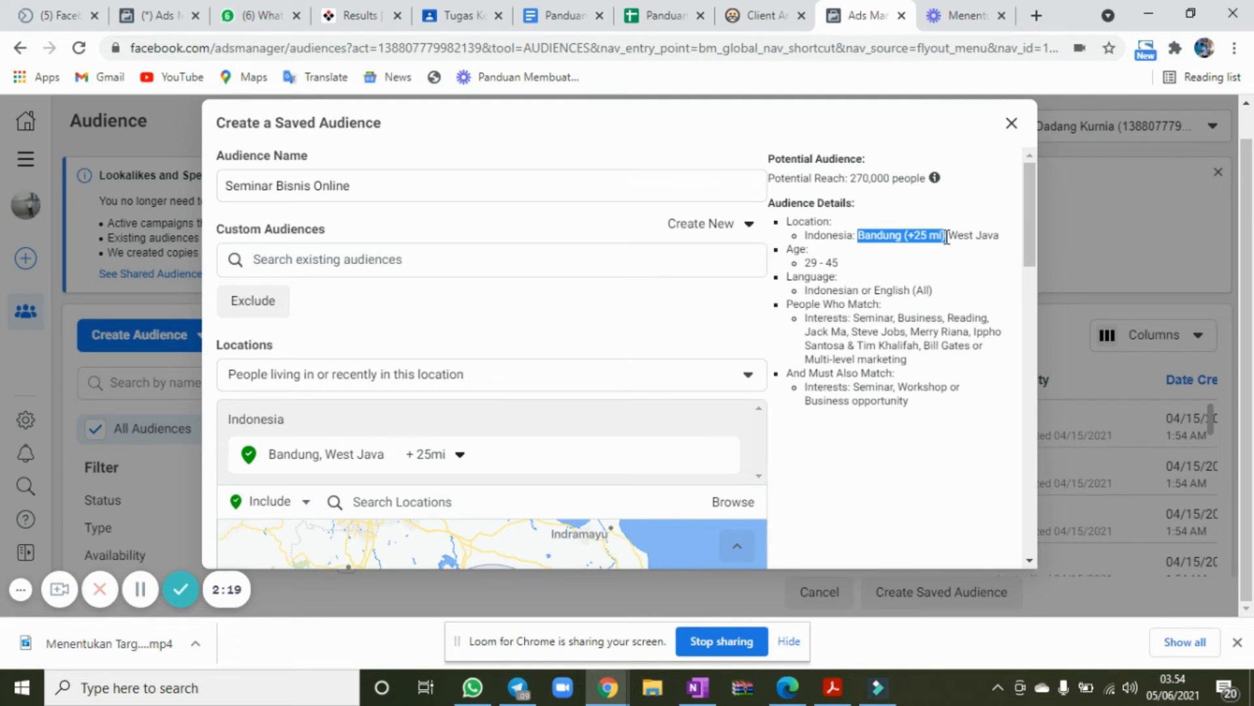
{"action": "left_click_drag", "start_coordinate": [867, 233], "coordinate": [943, 258]}
{"action": "left_click", "coordinate": [944, 258]}
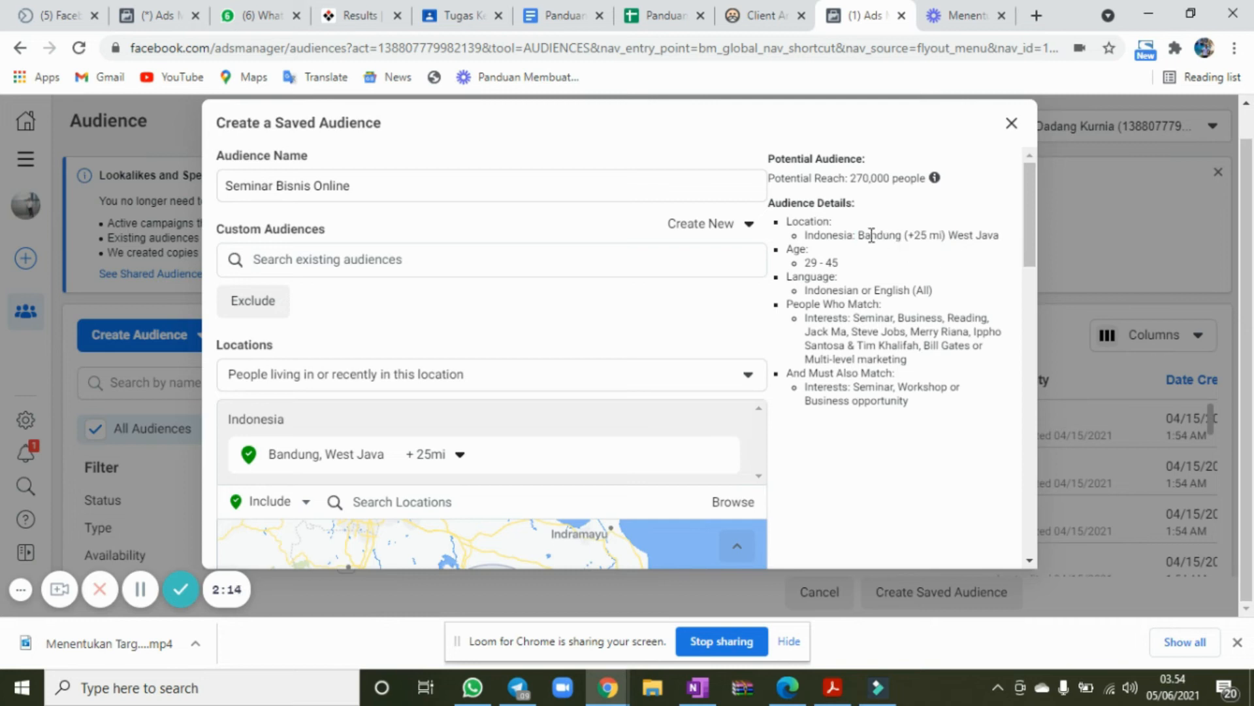
- Check the location and age in the audience details, and rename the audience Seminar Bisnis Online Bandung
{"action": "left_click_drag", "start_coordinate": [861, 234], "coordinate": [875, 281]}
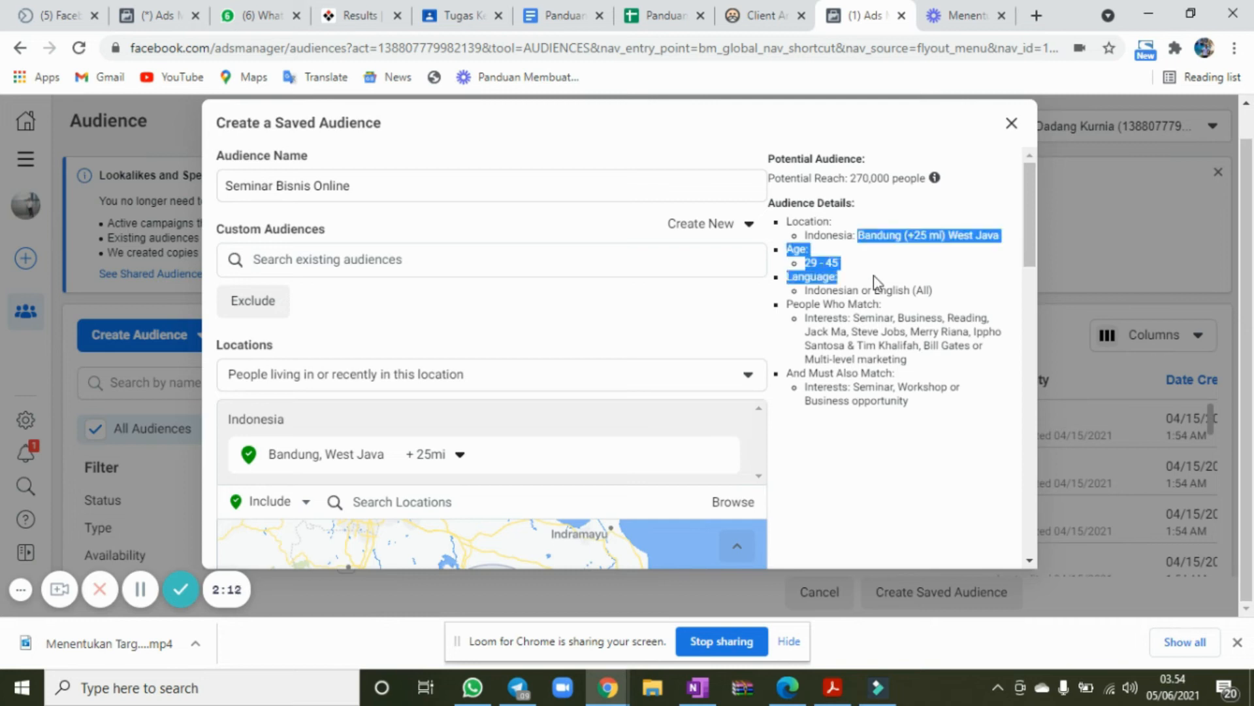
{"action": "left_click", "coordinate": [905, 264]}
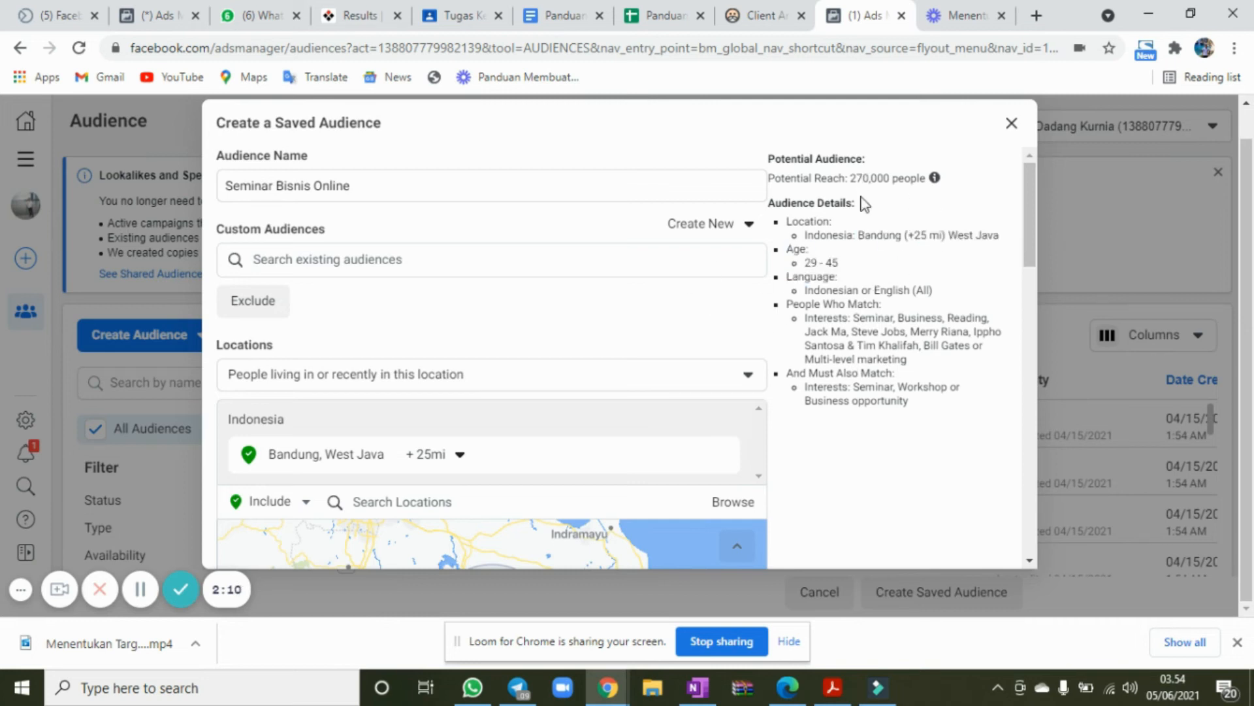
{"action": "scroll", "coordinate": [799, 295], "scroll_direction": "down", "scroll_amount": 15}
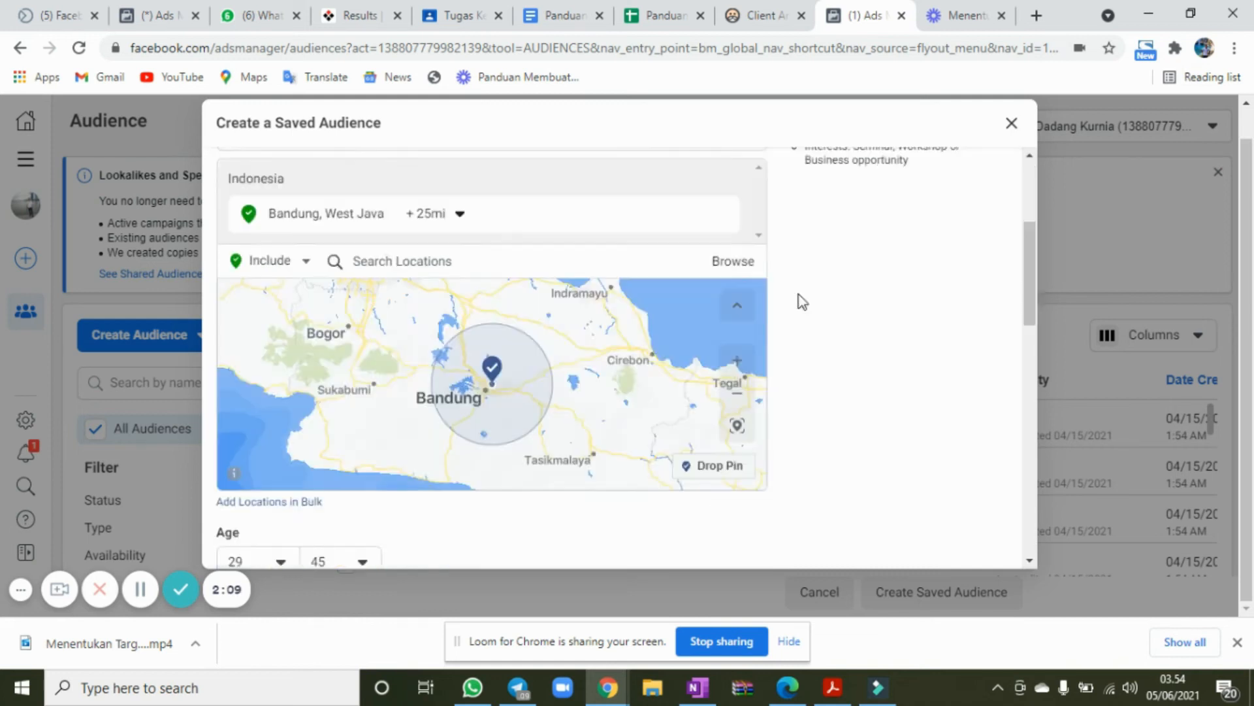
{"action": "scroll", "coordinate": [941, 539], "scroll_direction": "up", "scroll_amount": 15}
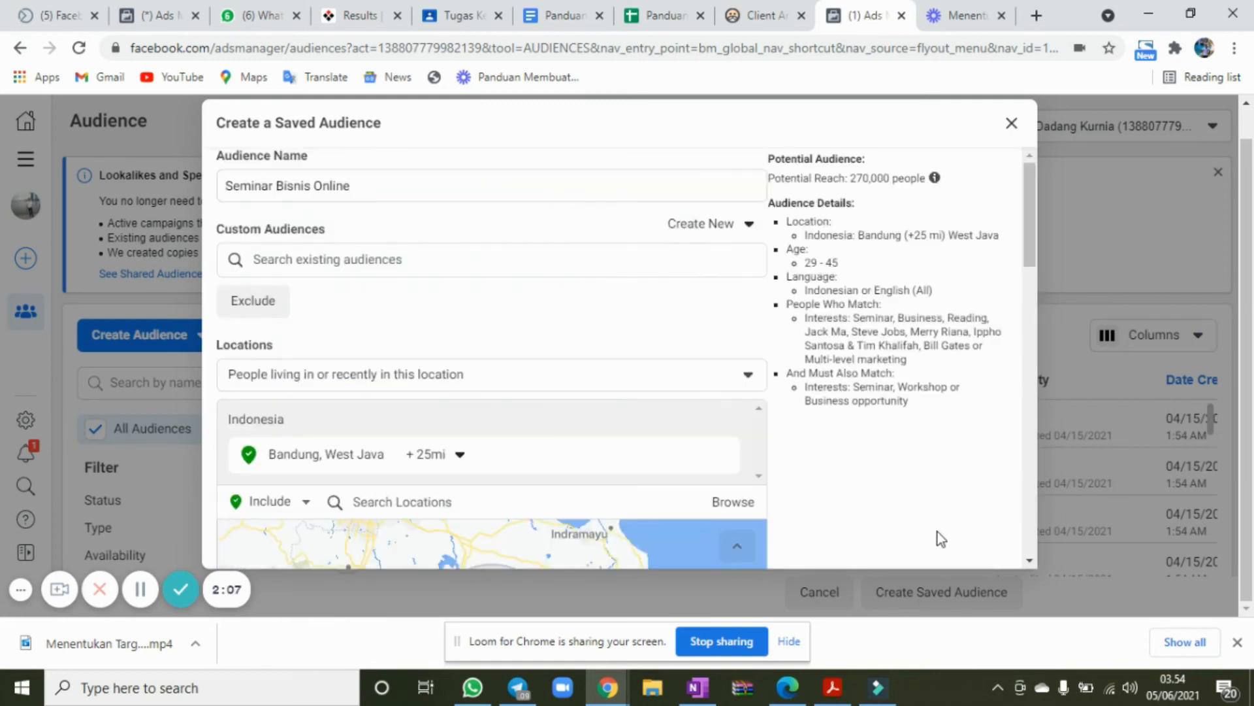
{"action": "left_click", "coordinate": [383, 192]}
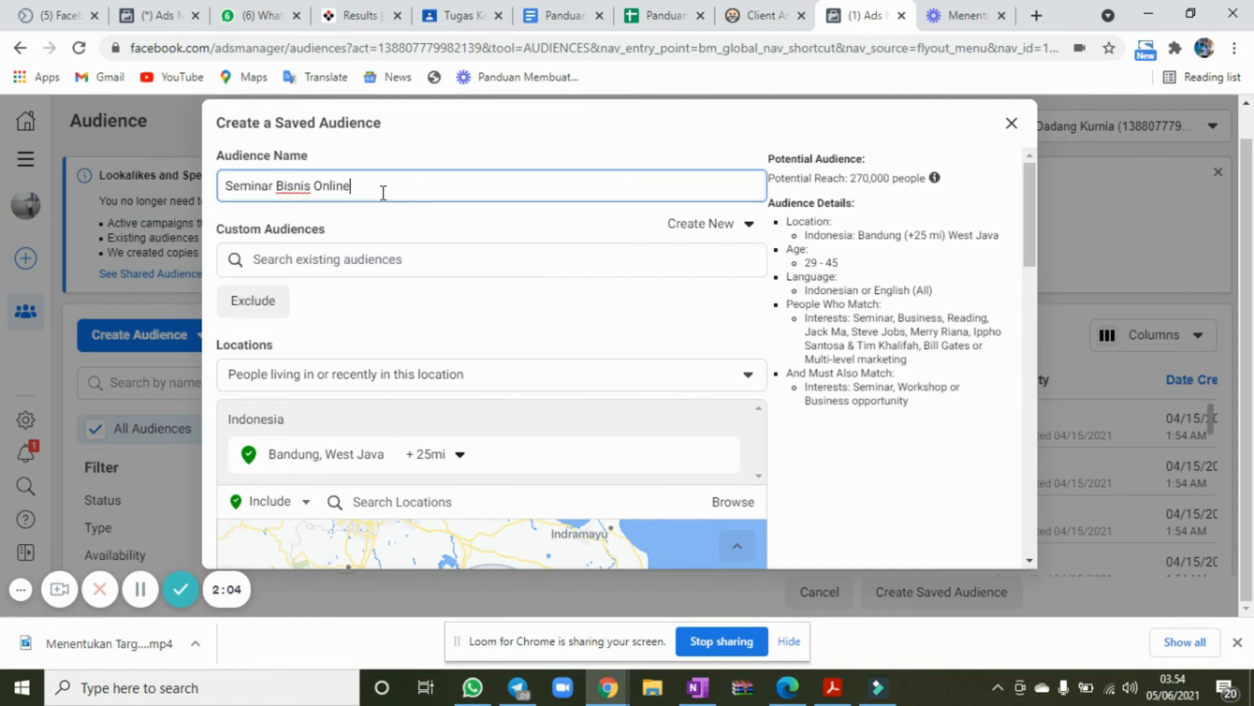
{"action": "type", "text": "Bandung"}
- Review the audience's complete targeting down to the must-also-match interests, and close the saved audience form without saving
{"action": "scroll", "coordinate": [949, 347], "scroll_direction": "down", "scroll_amount": 15}
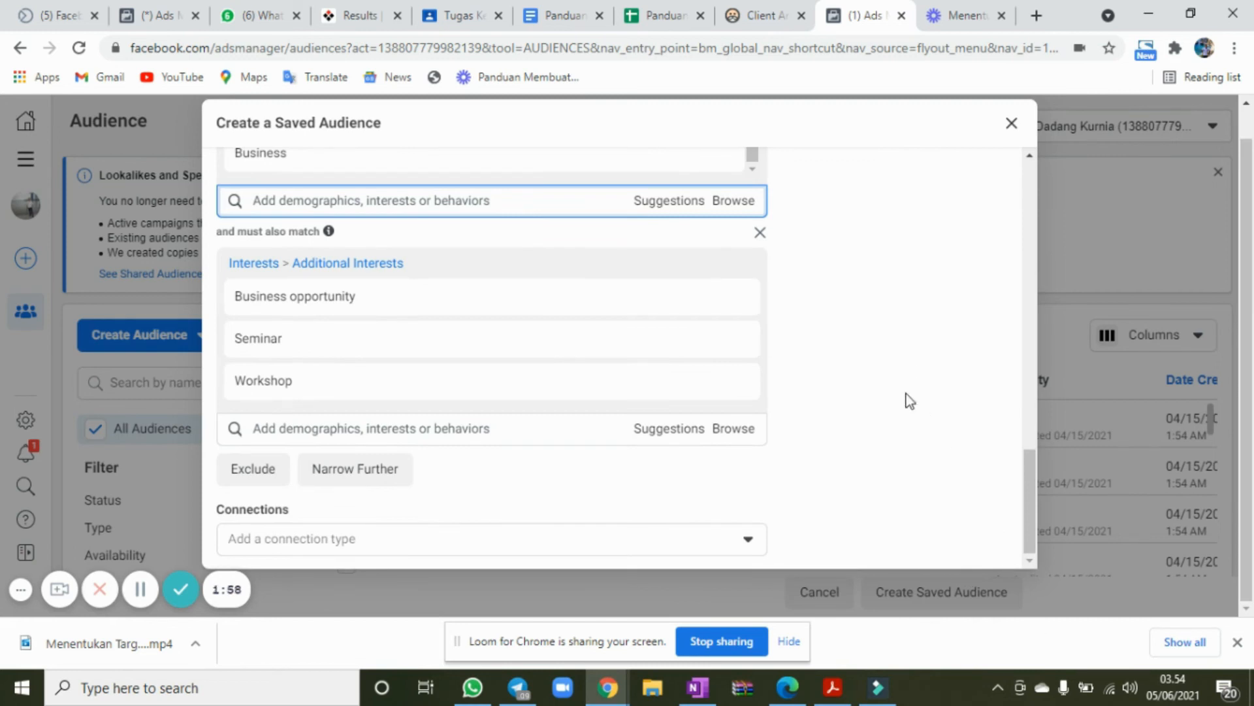
{"action": "scroll", "coordinate": [908, 492], "scroll_direction": "up", "scroll_amount": 15}
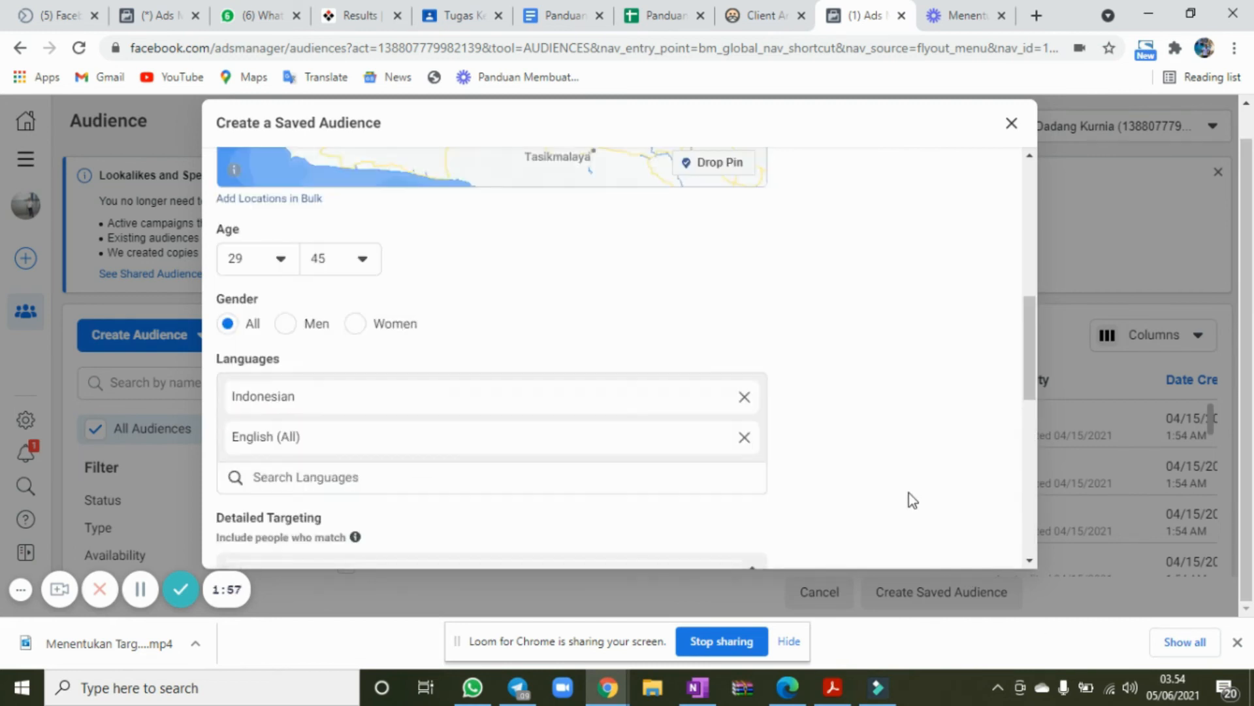
{"action": "scroll", "coordinate": [1132, 466], "scroll_direction": "up", "scroll_amount": 1}
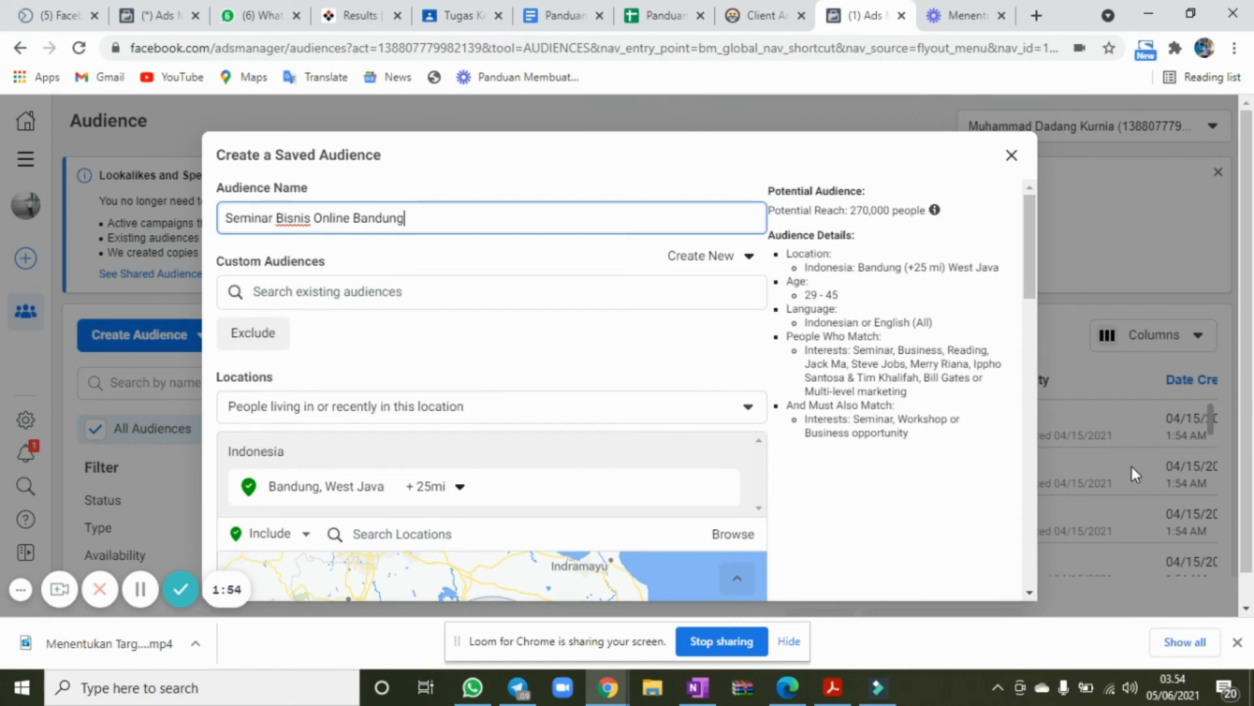
{"action": "scroll", "coordinate": [871, 408], "scroll_direction": "down", "scroll_amount": 15}
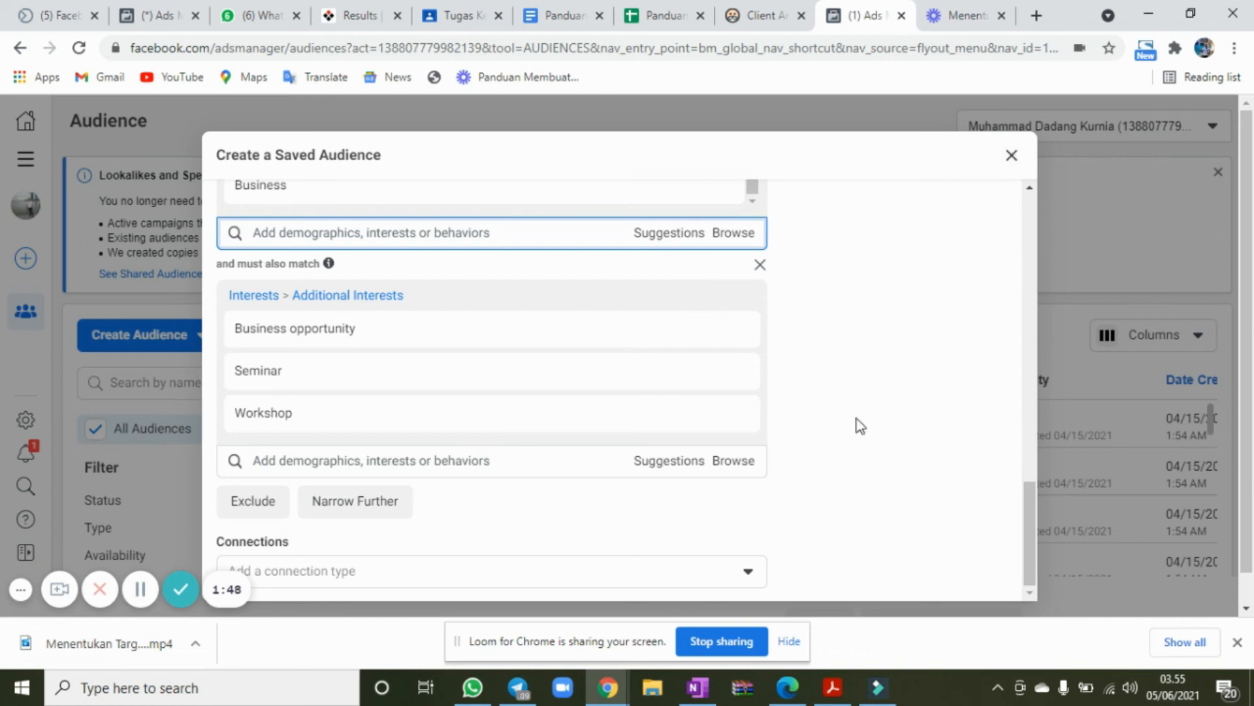
{"action": "left_click", "coordinate": [1013, 159]}
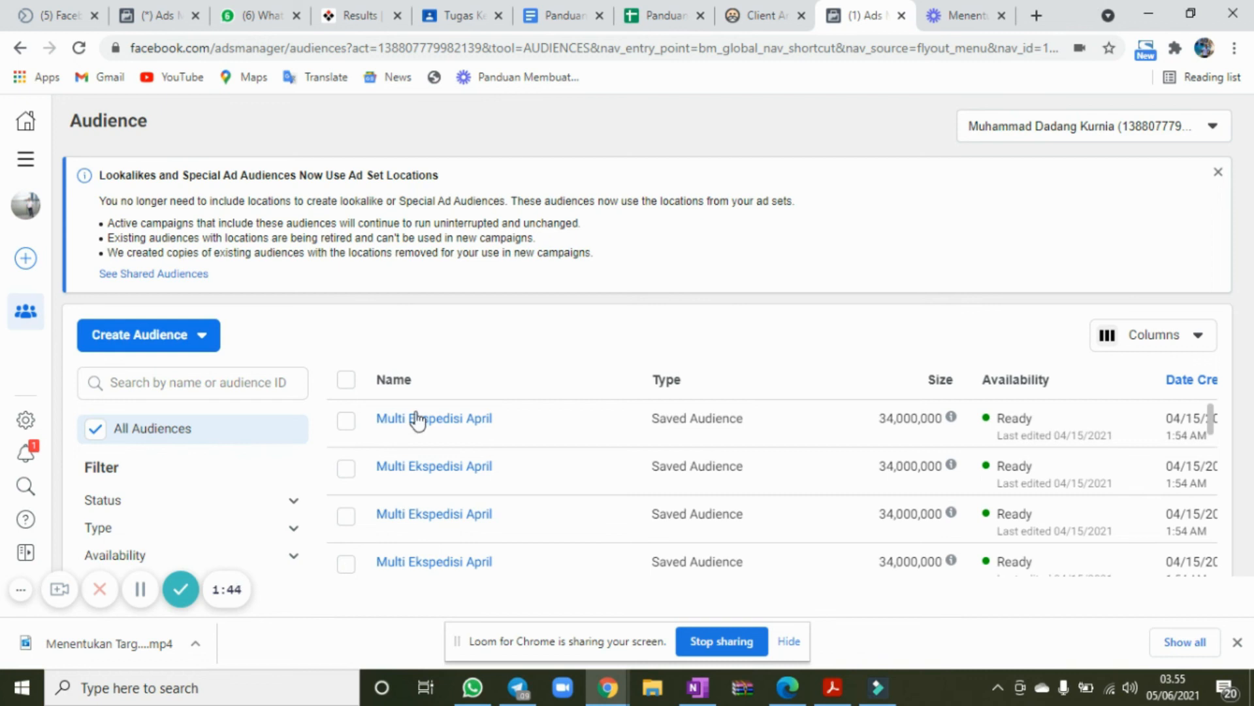
- Find the existing saved audience Baju Gamis in the audience list and review its summary of location, age, language and interests
{"action": "mouse_move", "coordinate": [420, 425]}
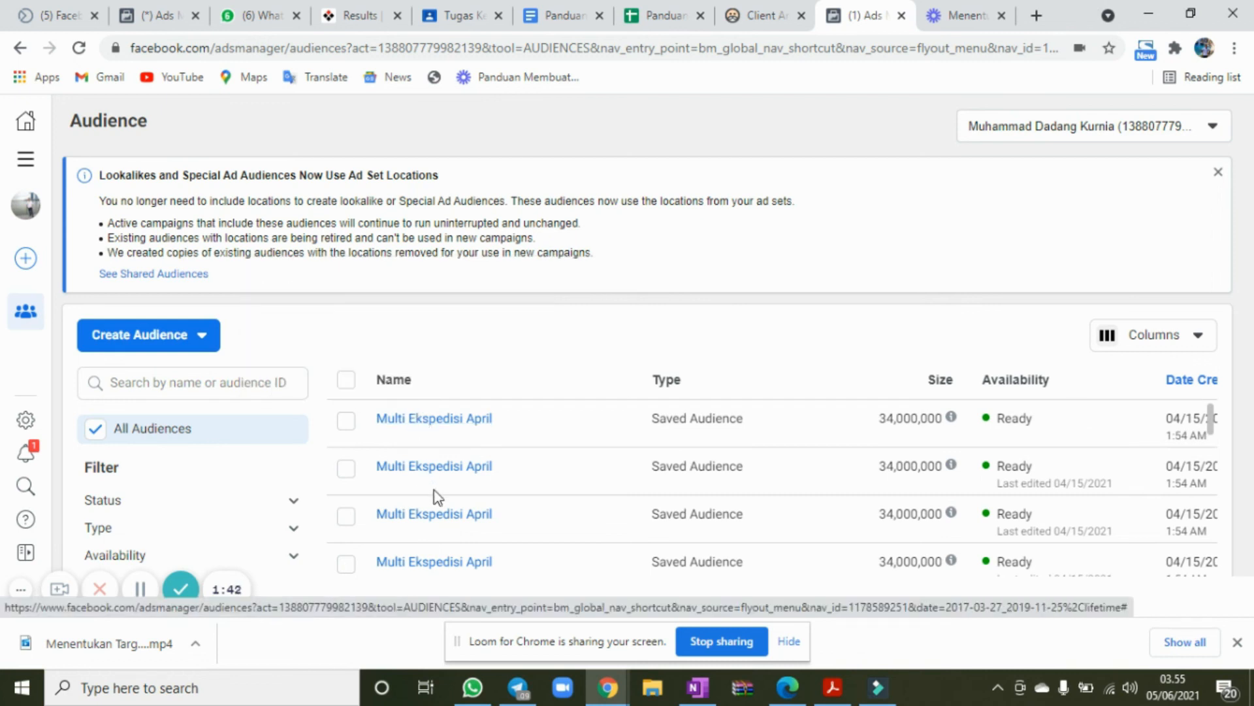
{"action": "scroll", "coordinate": [434, 496], "scroll_direction": "down", "scroll_amount": 5}
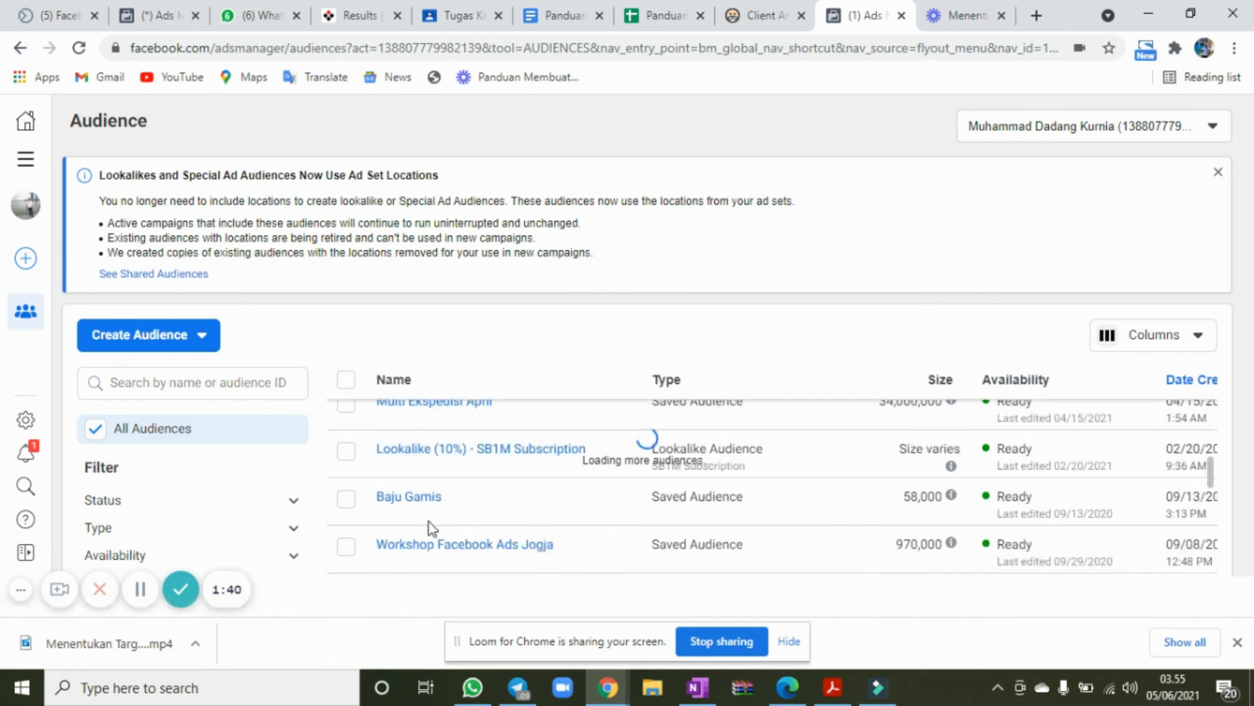
{"action": "scroll", "coordinate": [428, 521], "scroll_direction": "down", "scroll_amount": 1}
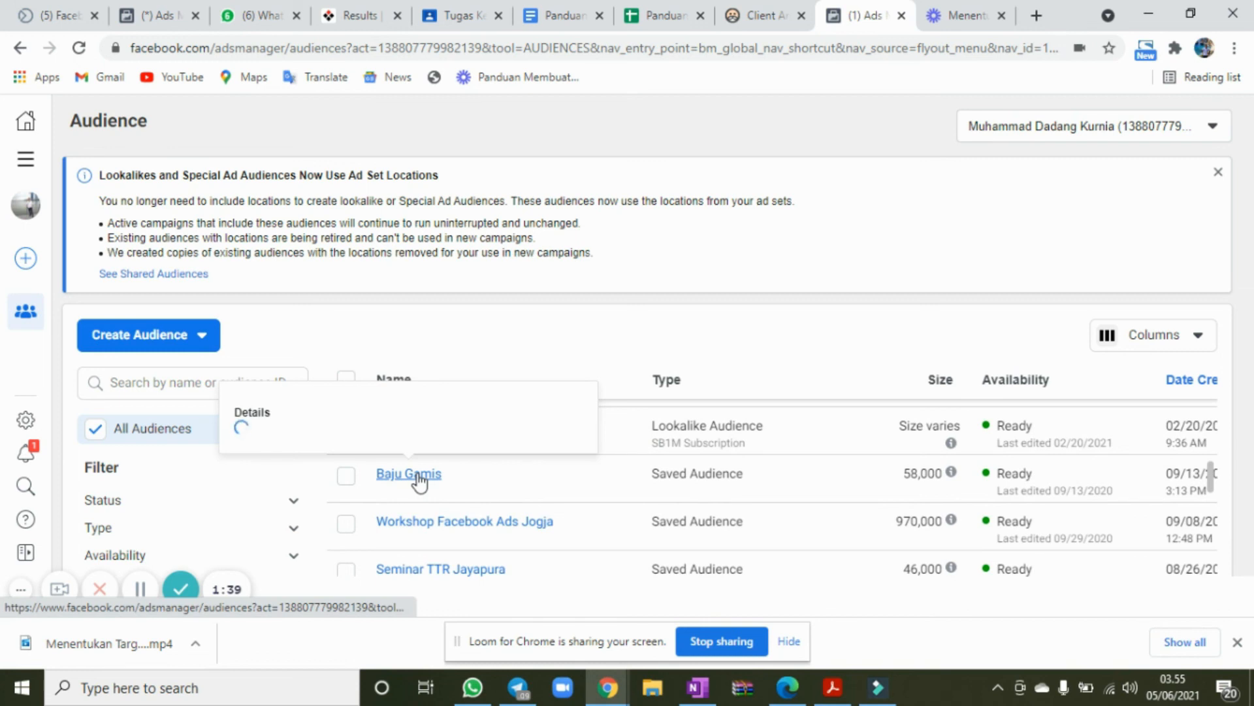
{"action": "left_click", "coordinate": [419, 480]}
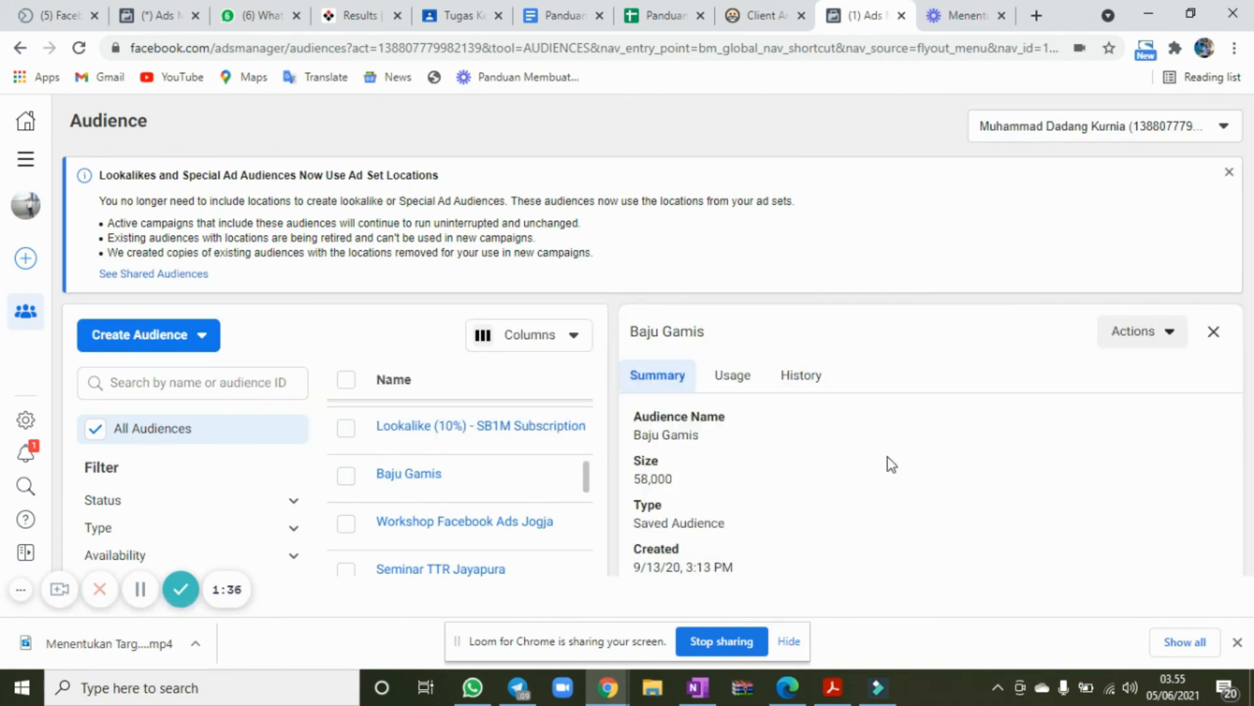
{"action": "scroll", "coordinate": [889, 463], "scroll_direction": "down", "scroll_amount": 5}
{"action": "scroll", "coordinate": [888, 463], "scroll_direction": "up", "scroll_amount": 5}
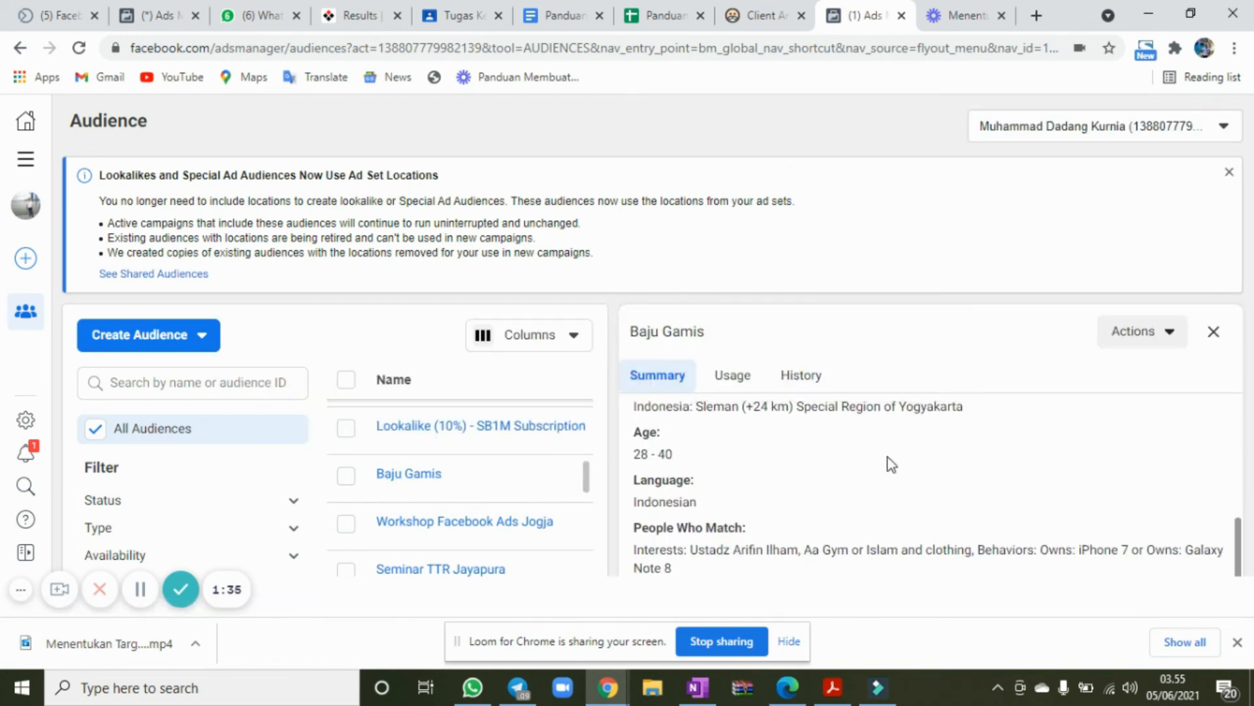
- Start creating a new saved audience, leaving the audience name empty
{"action": "left_click", "coordinate": [188, 346]}
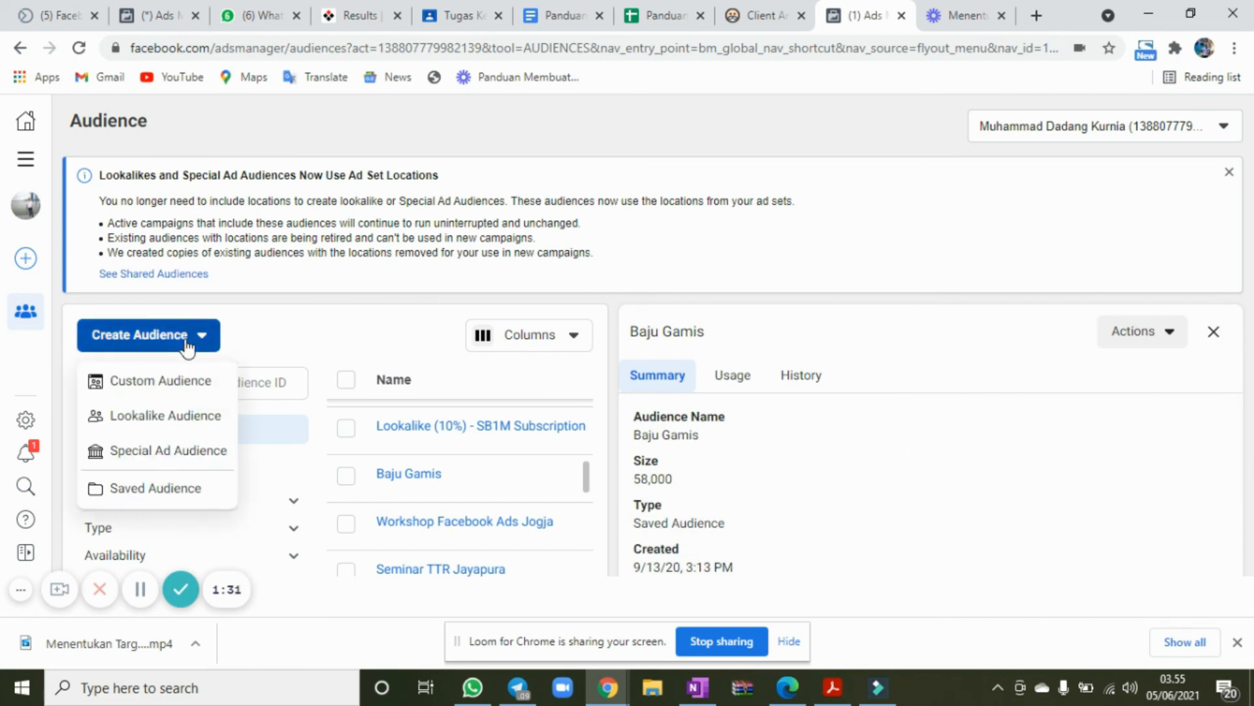
{"action": "left_click", "coordinate": [169, 498]}
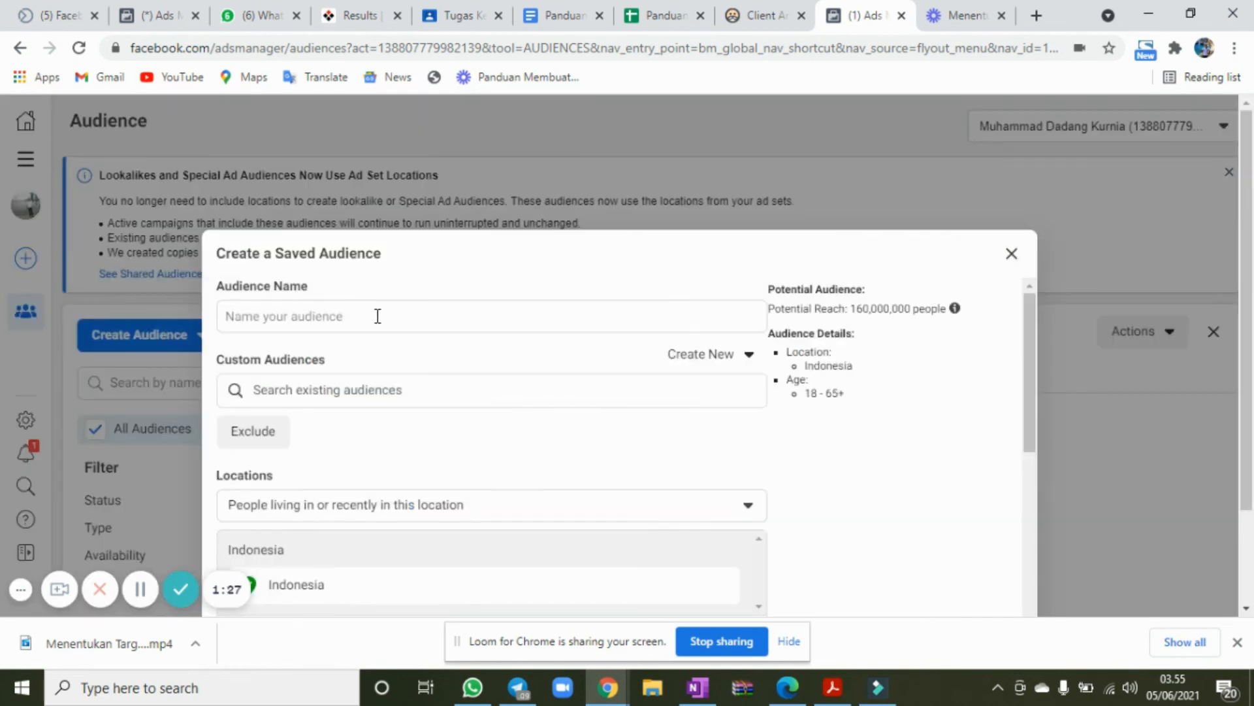
{"action": "left_click", "coordinate": [377, 317]}
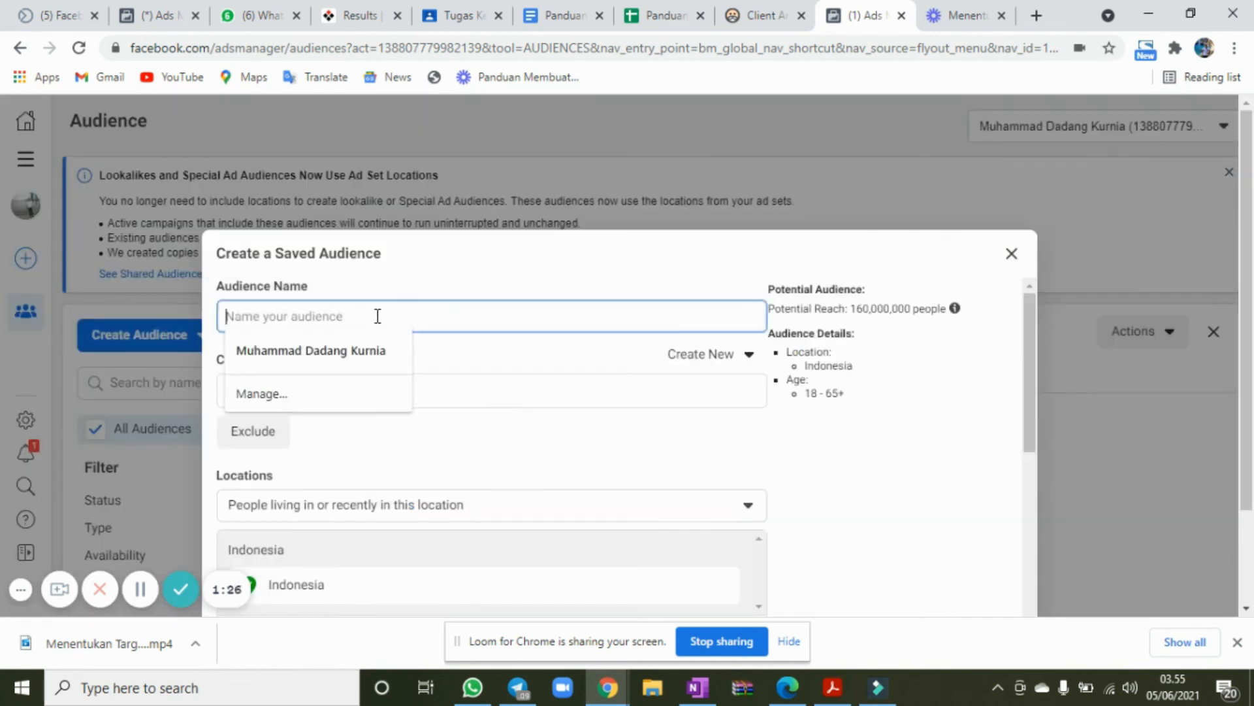
{"action": "left_click", "coordinate": [591, 346]}
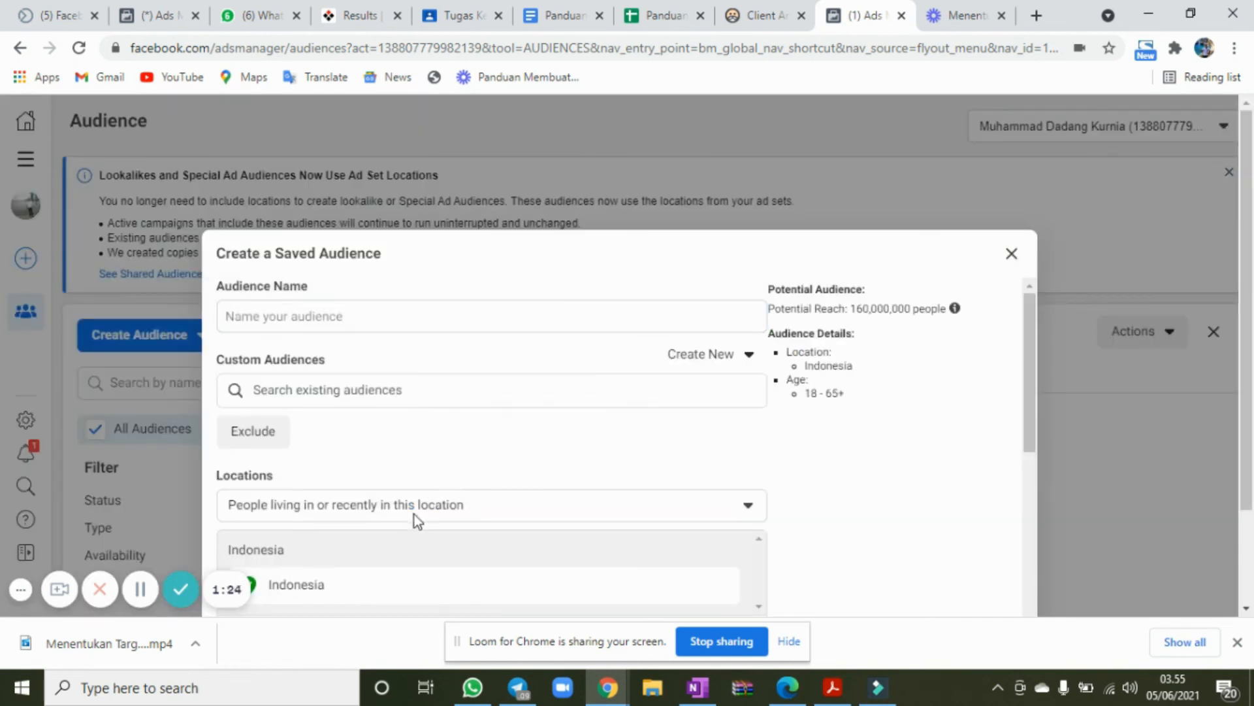
- Examine the new audience's location, age, gender, language, detailed targeting and connection settings, along with its audience details summary
{"action": "scroll", "coordinate": [457, 497], "scroll_direction": "down", "scroll_amount": 3}
{"action": "scroll", "coordinate": [464, 457], "scroll_direction": "down", "scroll_amount": 1}
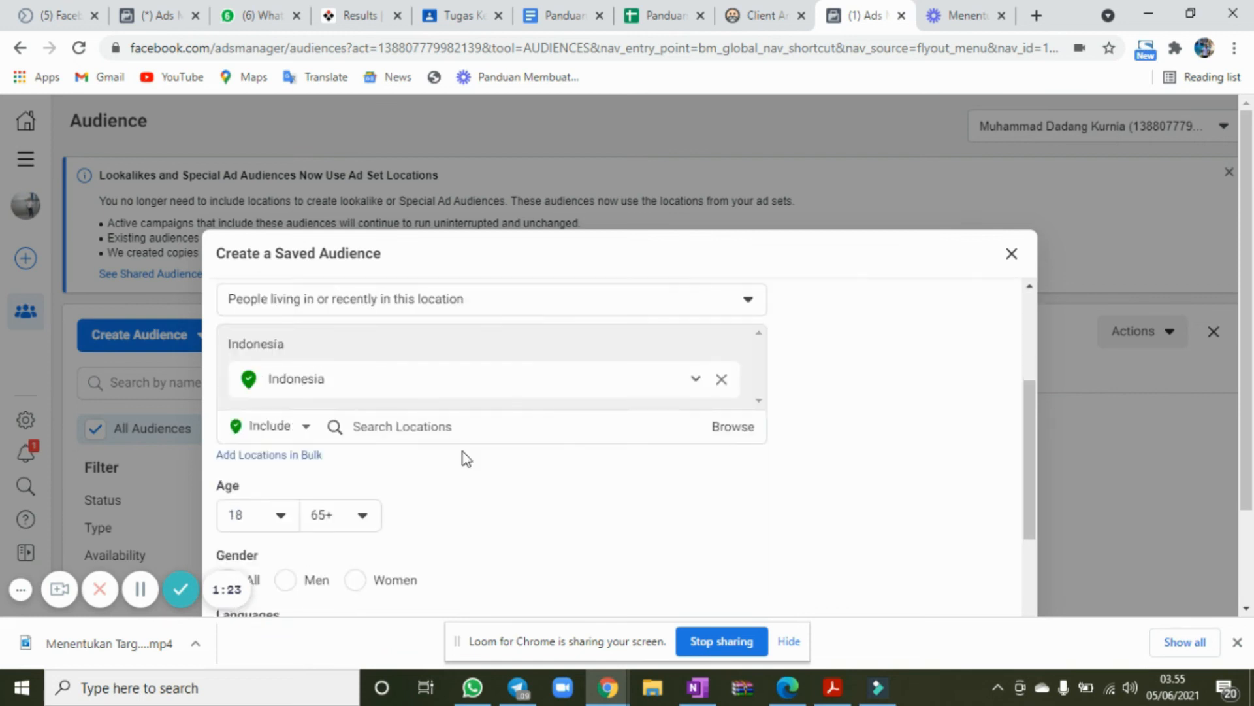
{"action": "scroll", "coordinate": [457, 457], "scroll_direction": "down", "scroll_amount": 2}
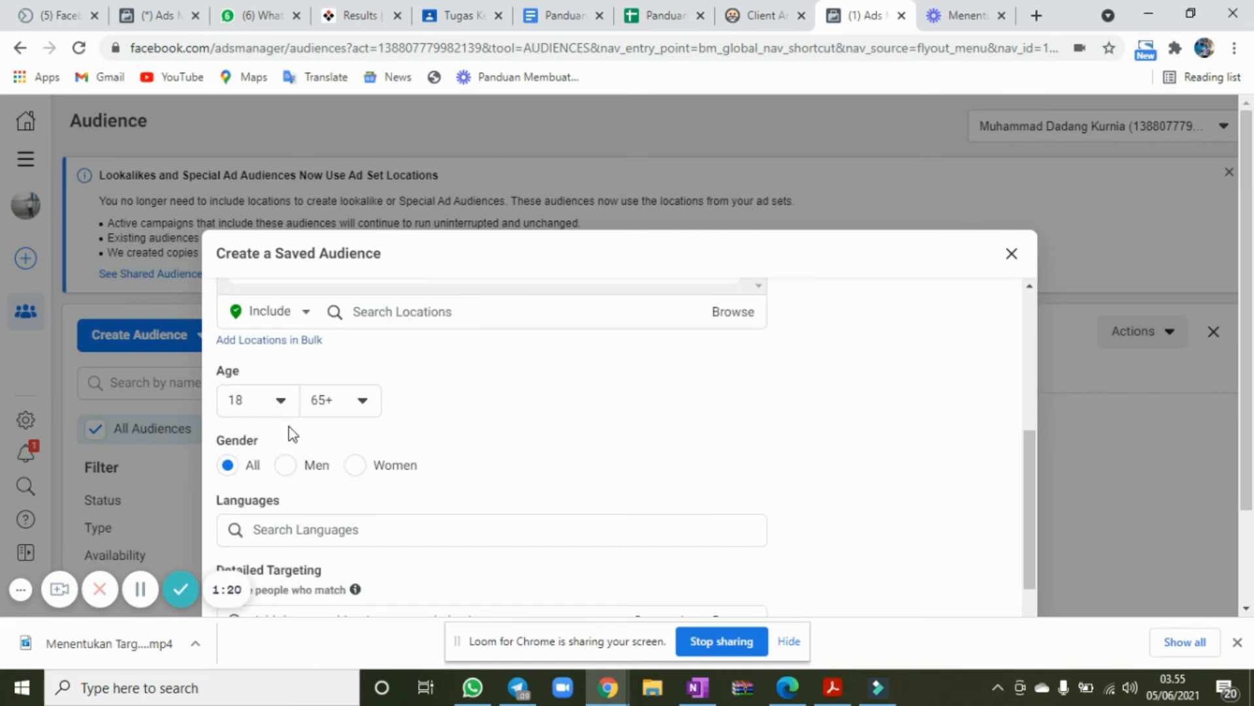
{"action": "scroll", "coordinate": [386, 478], "scroll_direction": "down", "scroll_amount": 2}
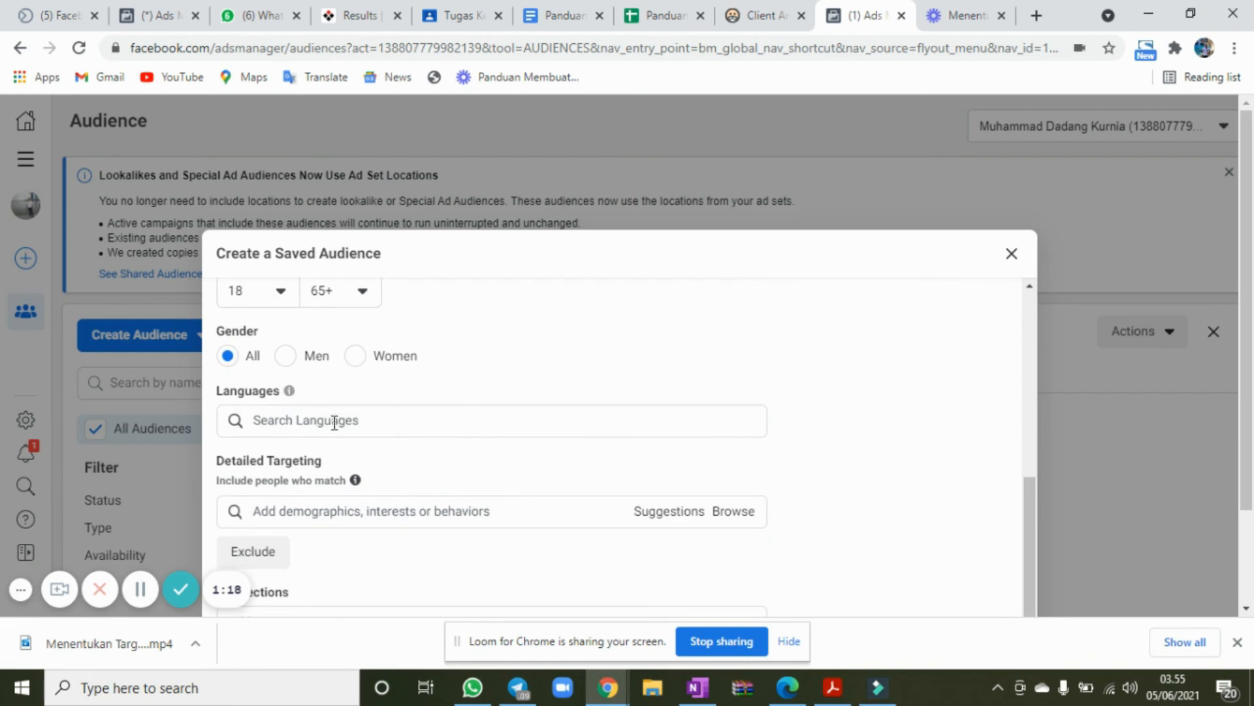
{"action": "scroll", "coordinate": [364, 563], "scroll_direction": "down", "scroll_amount": 2}
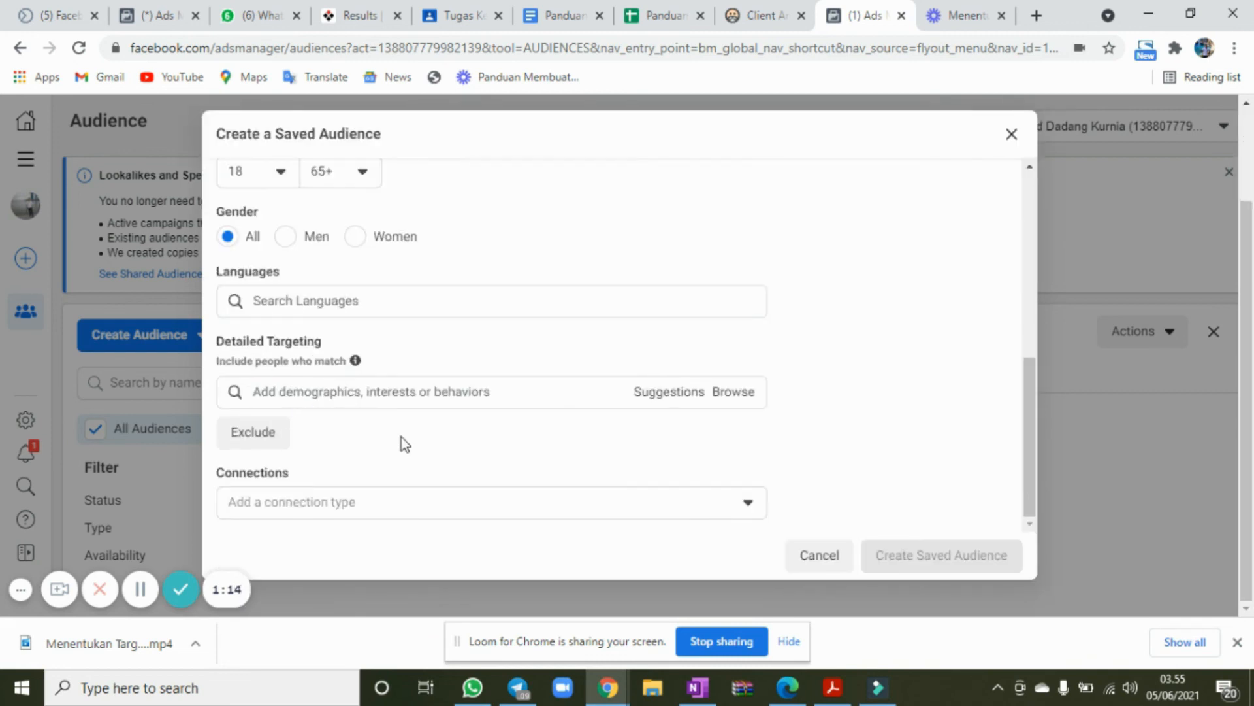
{"action": "scroll", "coordinate": [556, 460], "scroll_direction": "up", "scroll_amount": 3}
{"action": "scroll", "coordinate": [557, 461], "scroll_direction": "up", "scroll_amount": 3}
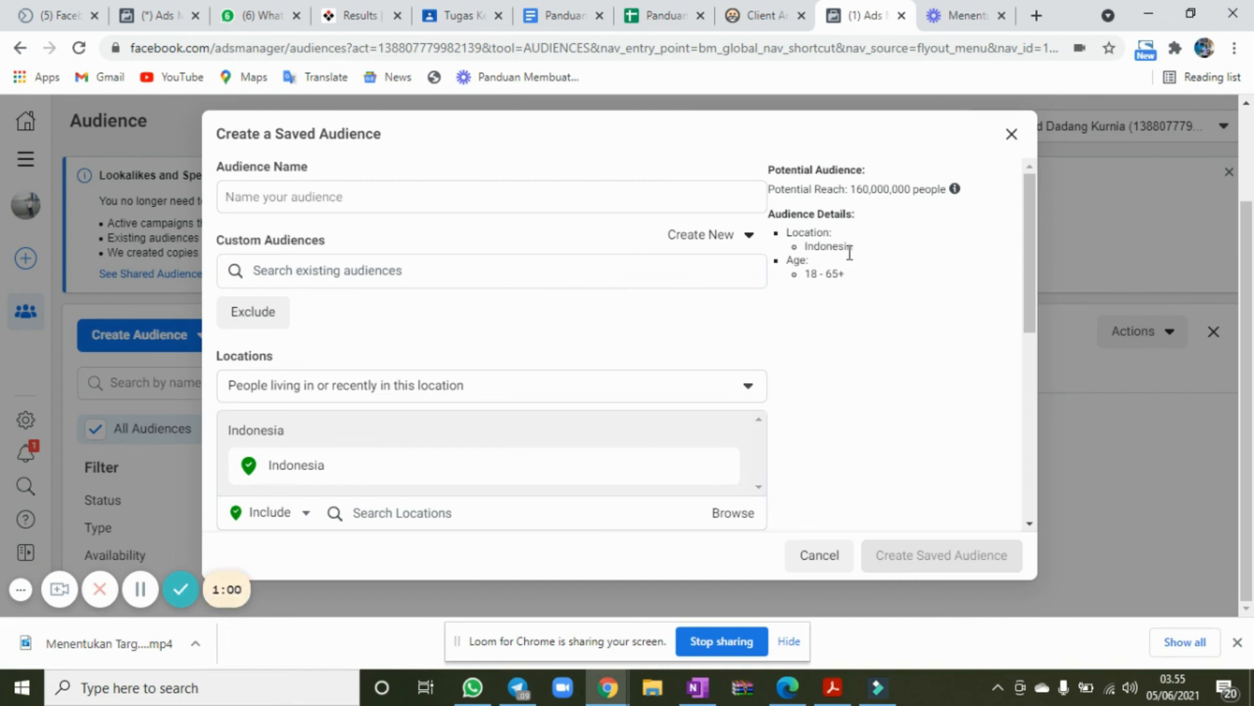
{"action": "left_click_drag", "start_coordinate": [850, 276], "coordinate": [805, 273]}
{"action": "left_click", "coordinate": [912, 337]}
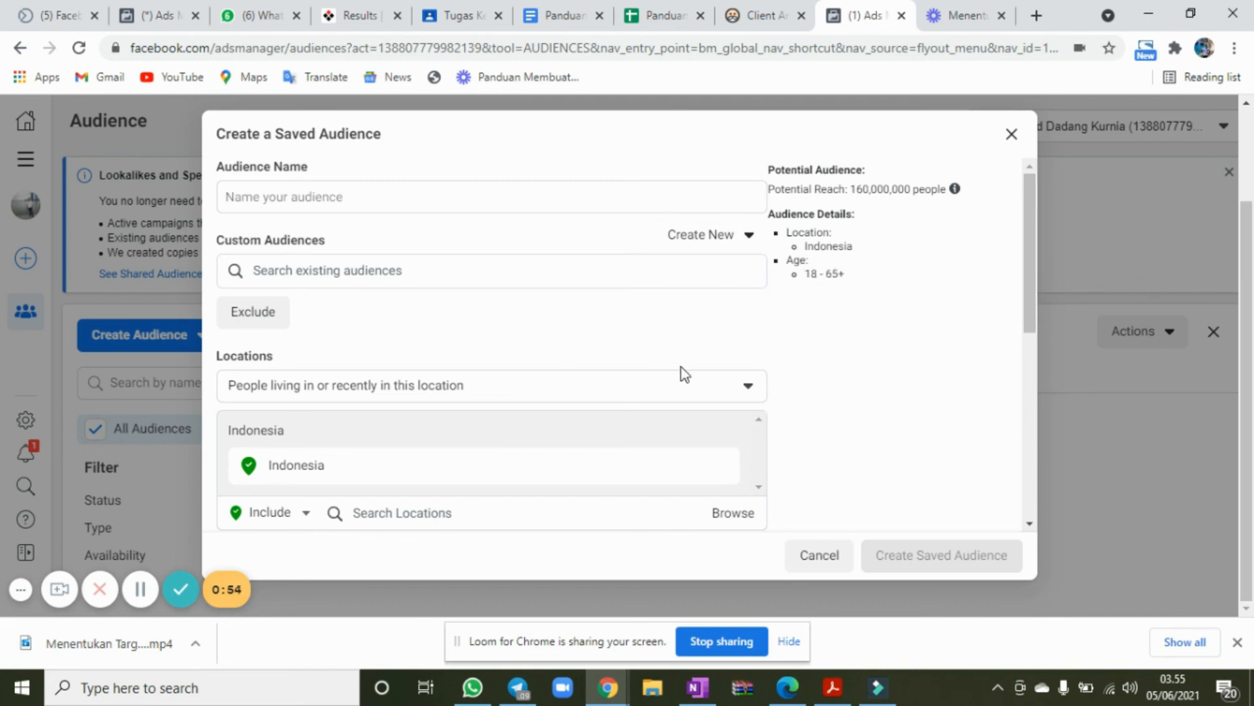
{"action": "scroll", "coordinate": [738, 395], "scroll_direction": "down", "scroll_amount": 6}
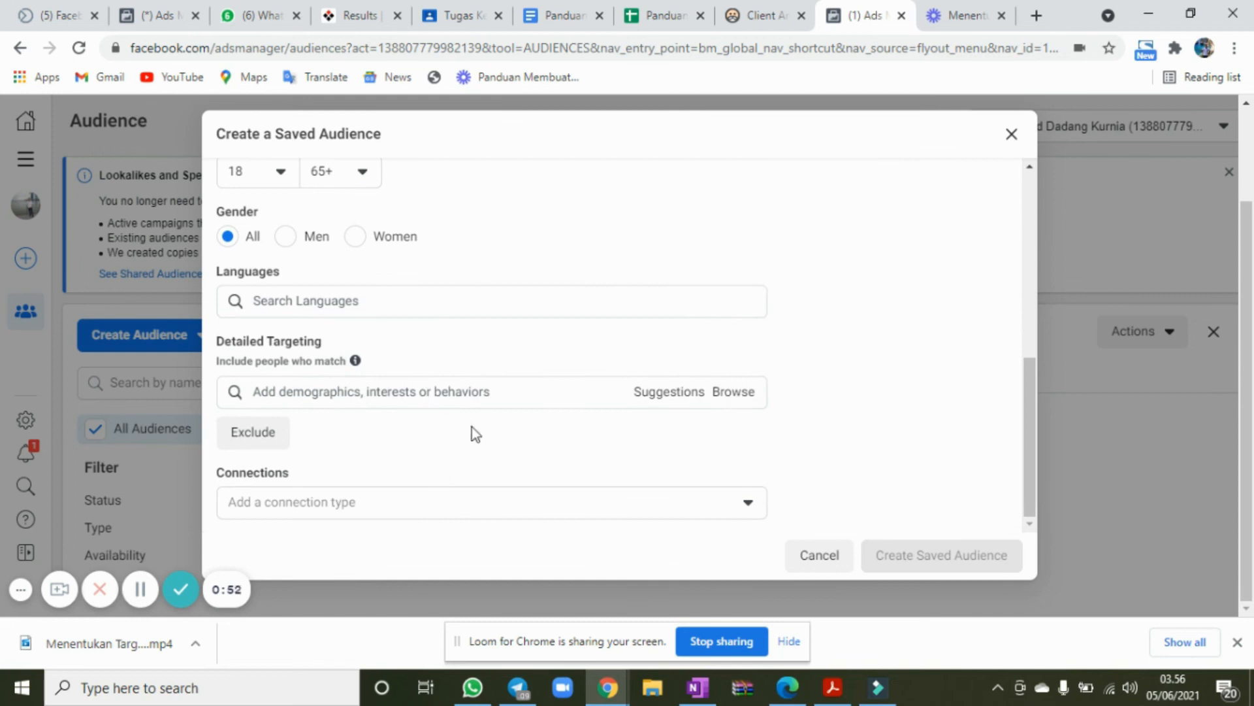